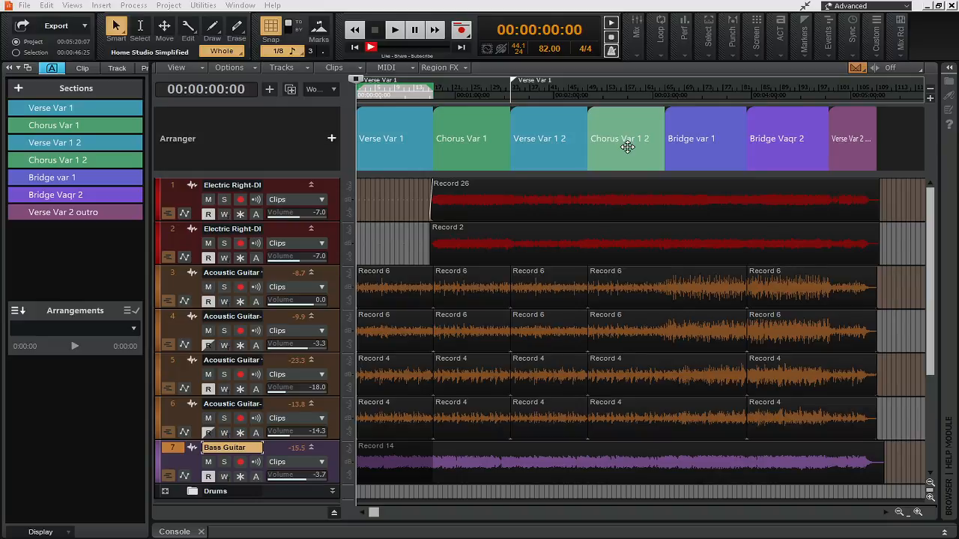
Step: Duplicate the Verse Var 1 section directly after itself and remove the duplicate again
click(404, 132)
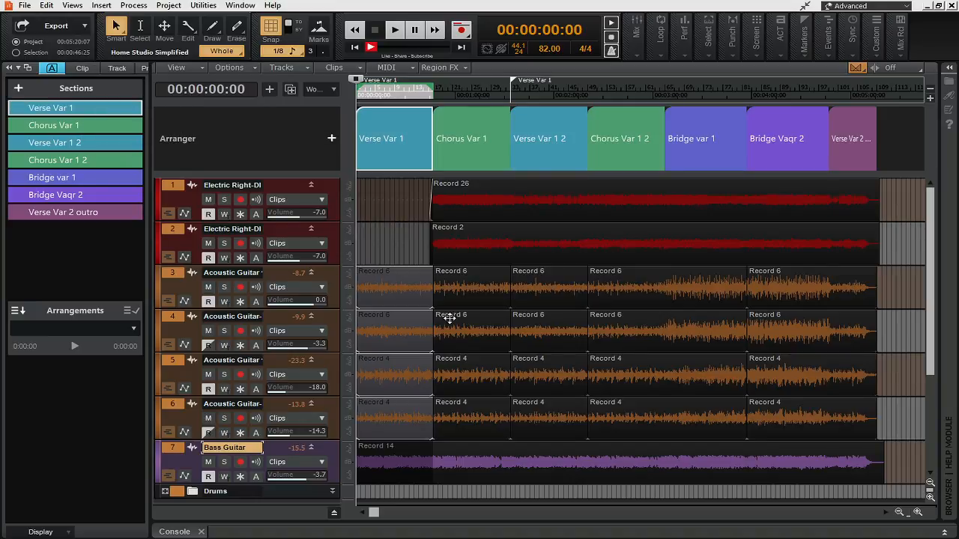
right_click(107, 112)
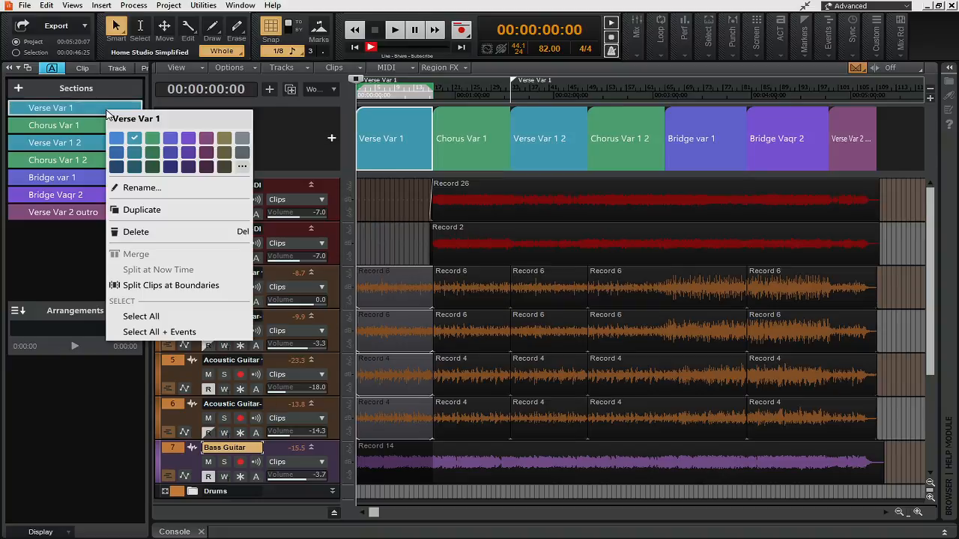
click(150, 211)
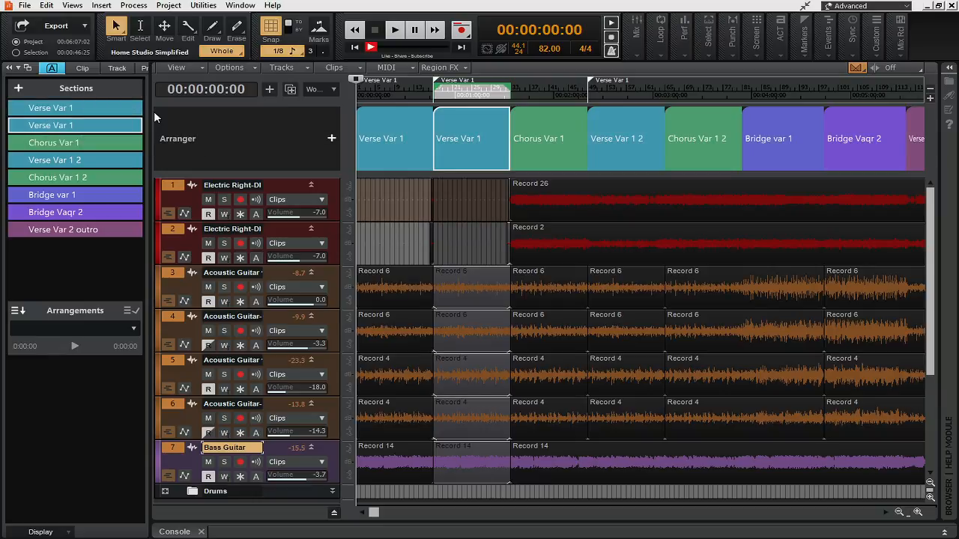
key(Delete)
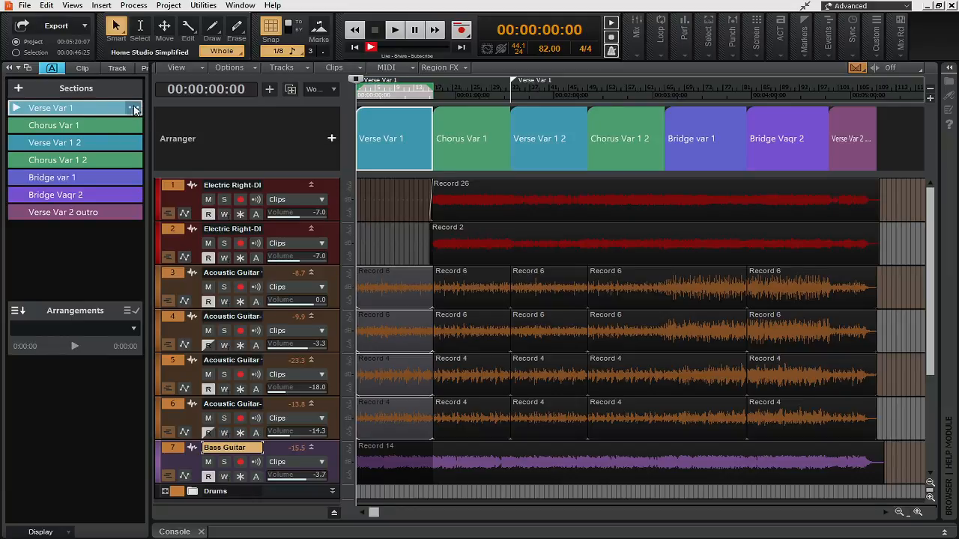
Step: Split the clips at the boundaries of the Verse Var 1 section and check its acoustic guitar clips
click(133, 110)
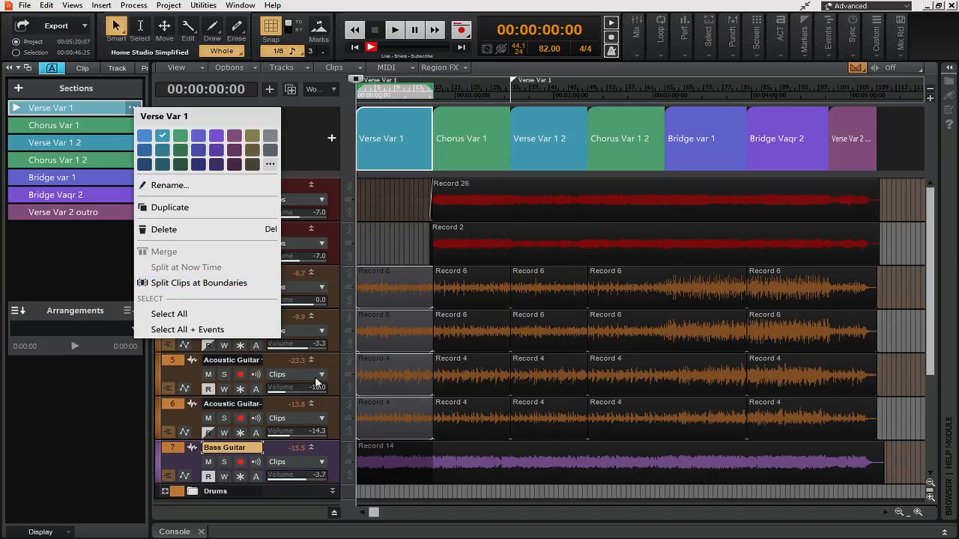
click(187, 283)
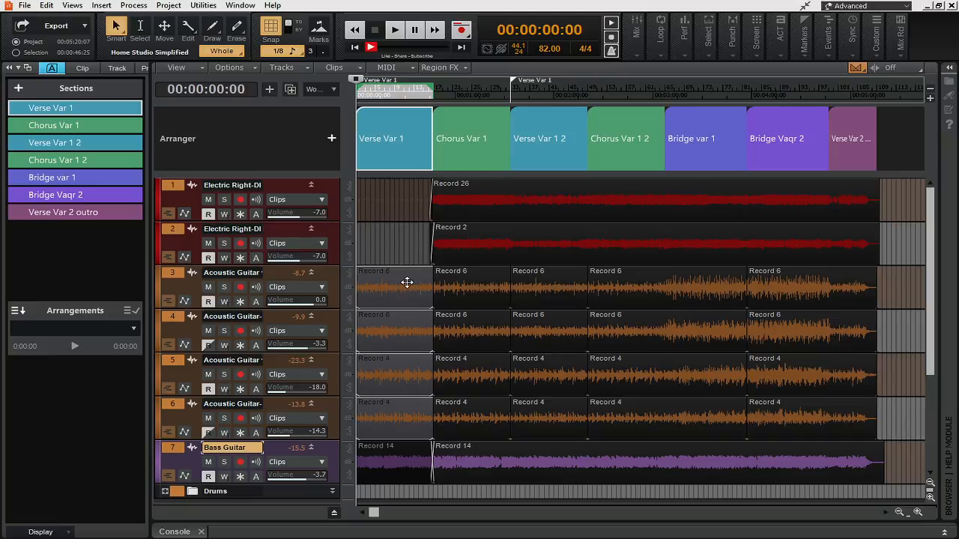
click(413, 317)
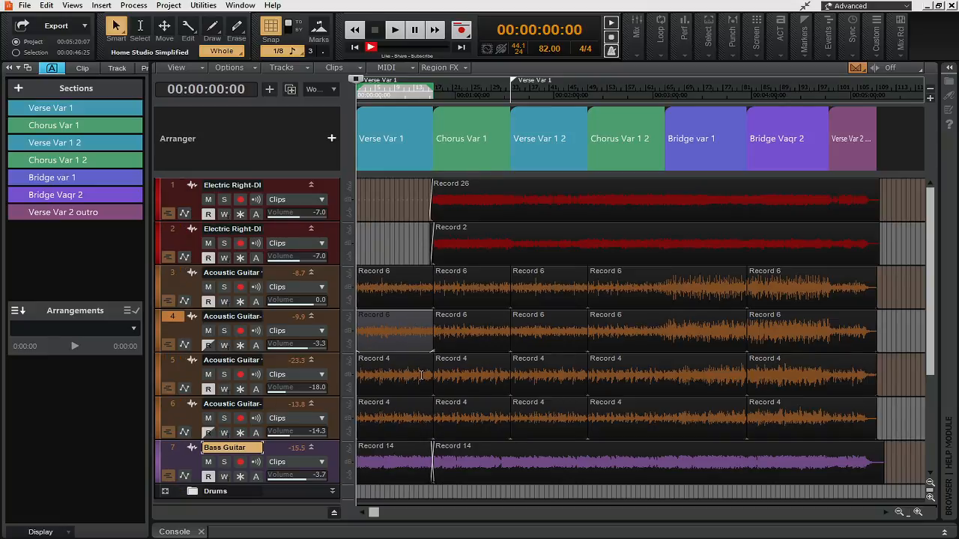
click(416, 369)
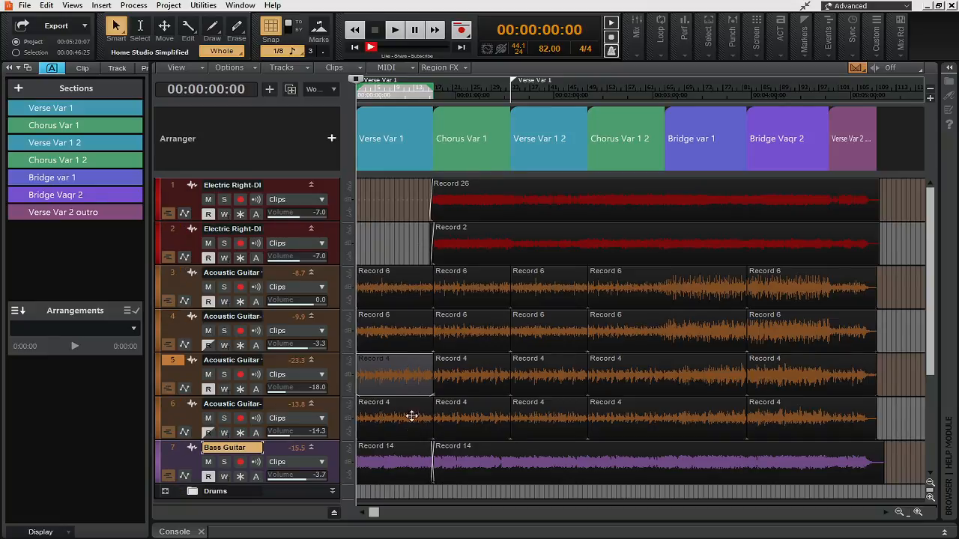
Step: Try shortening Chorus Var 1 from its start and stretching Verse Var 1 to about 1:23 with its following content shifted, undoing each resize
click(399, 120)
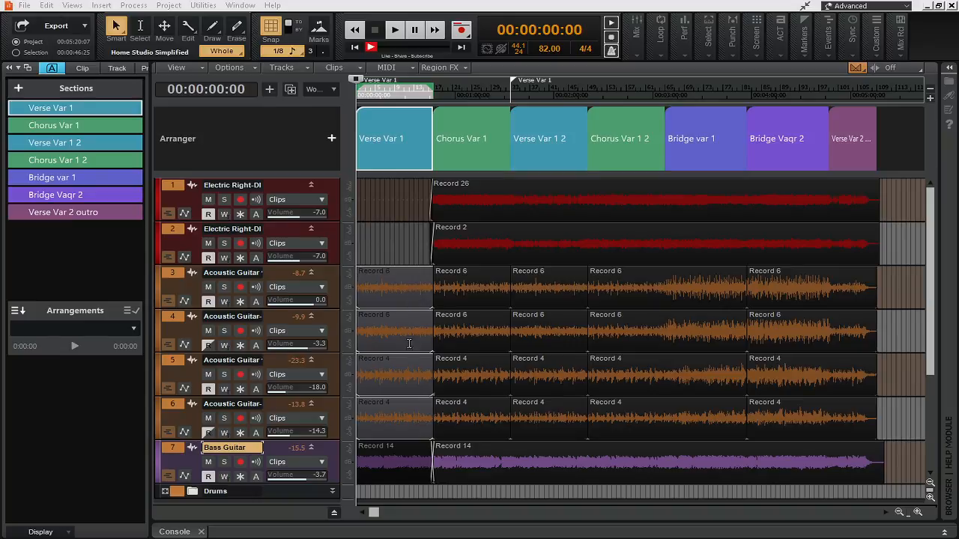
drag(433, 143, 452, 148)
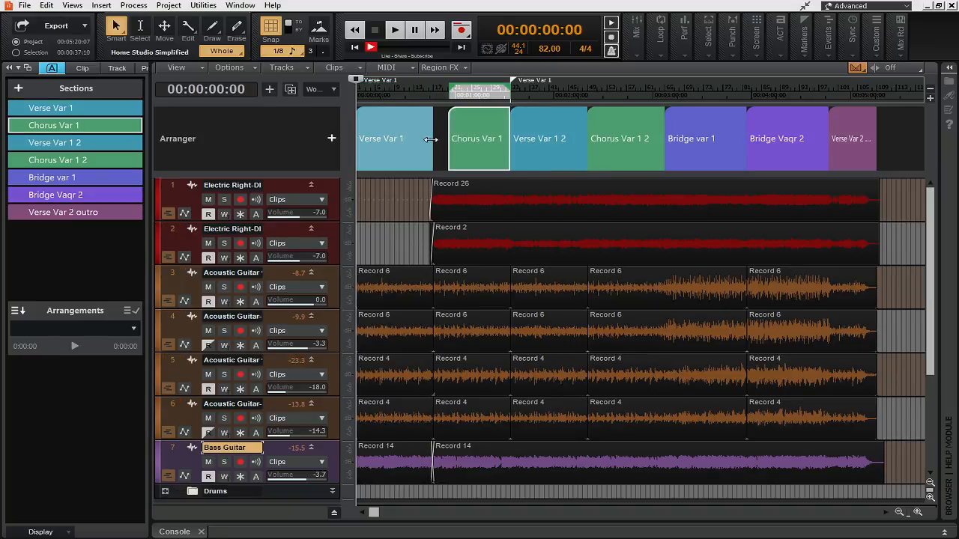
key(ctrl+z)
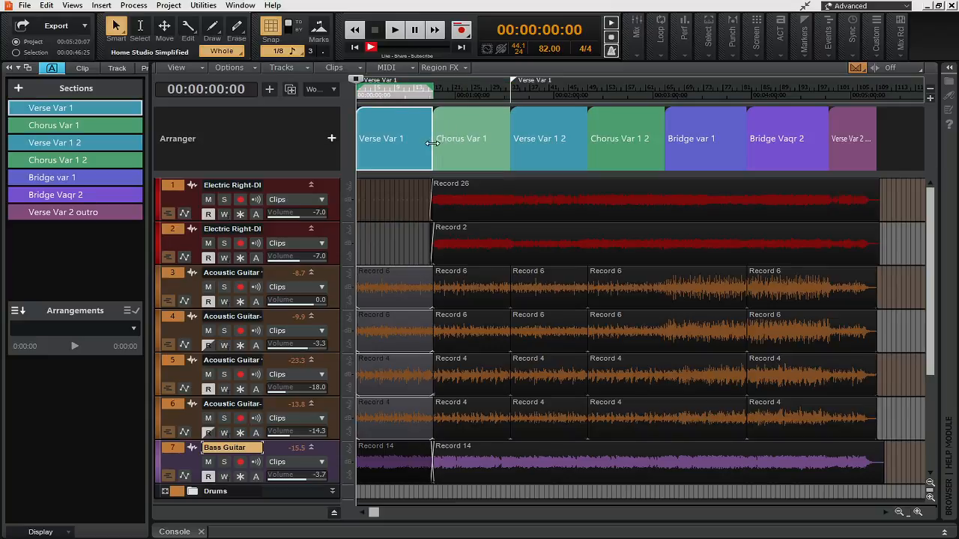
drag(431, 144, 493, 144)
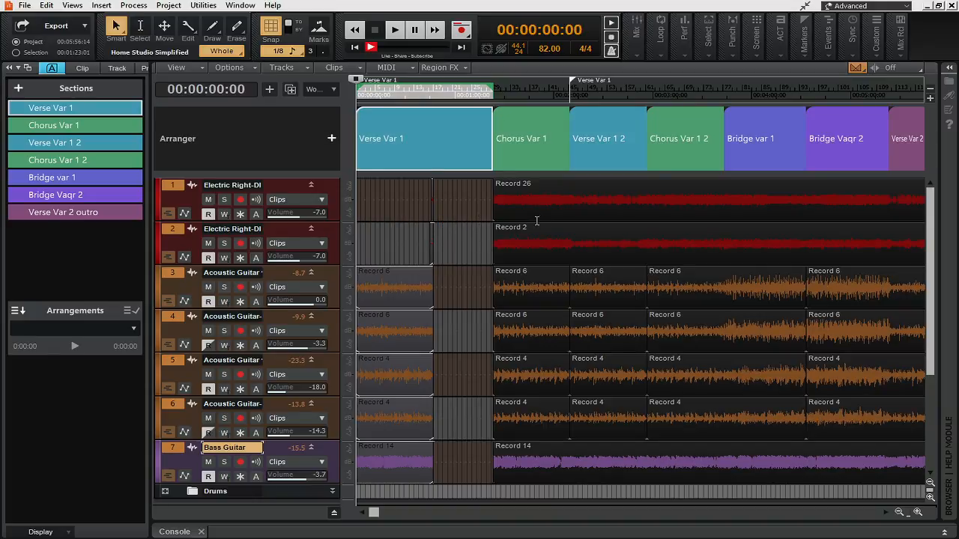
key(ctrl+z)
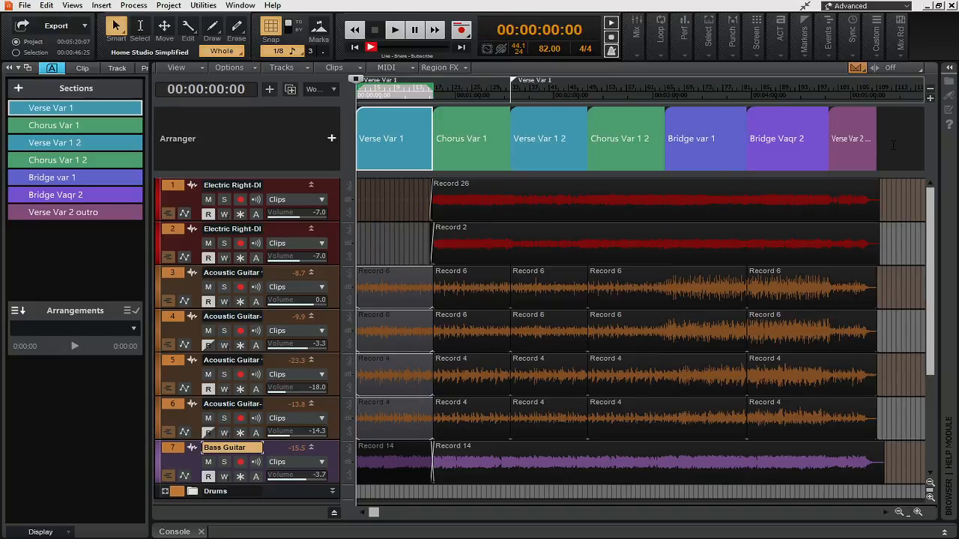
Step: Try extending the end of Verse Var 1 to about 30:04:480, undo the resize, and return the playhead to the project start
click(892, 150)
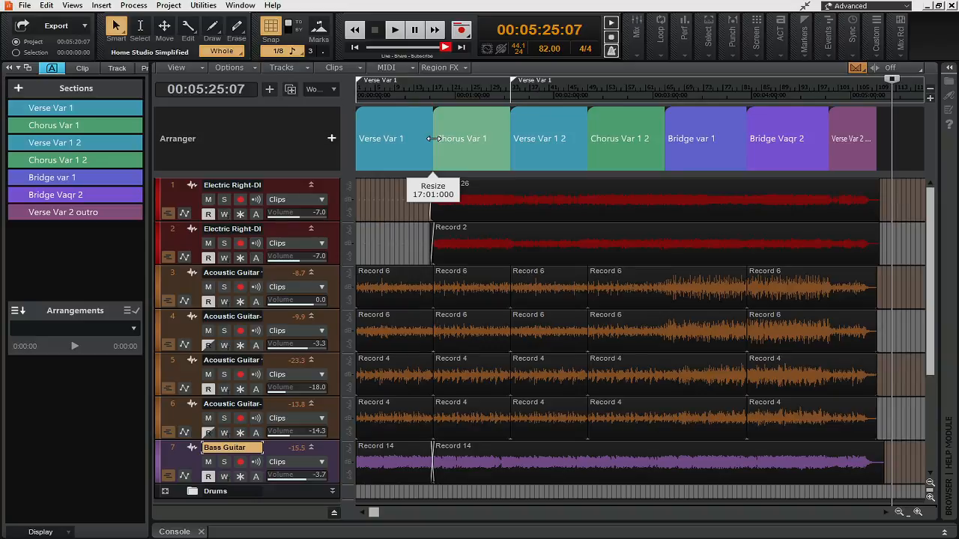
drag(428, 142, 501, 148)
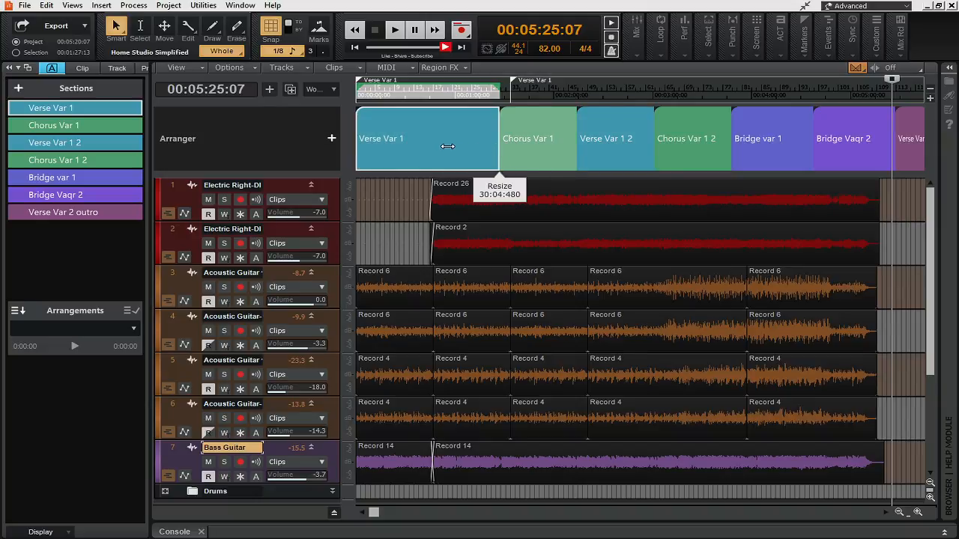
key(ctrl+z)
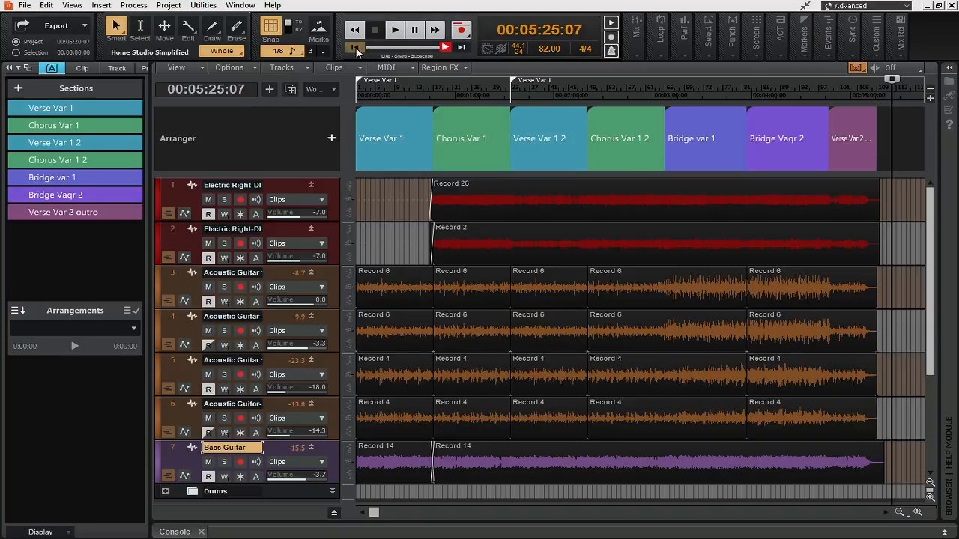
click(356, 48)
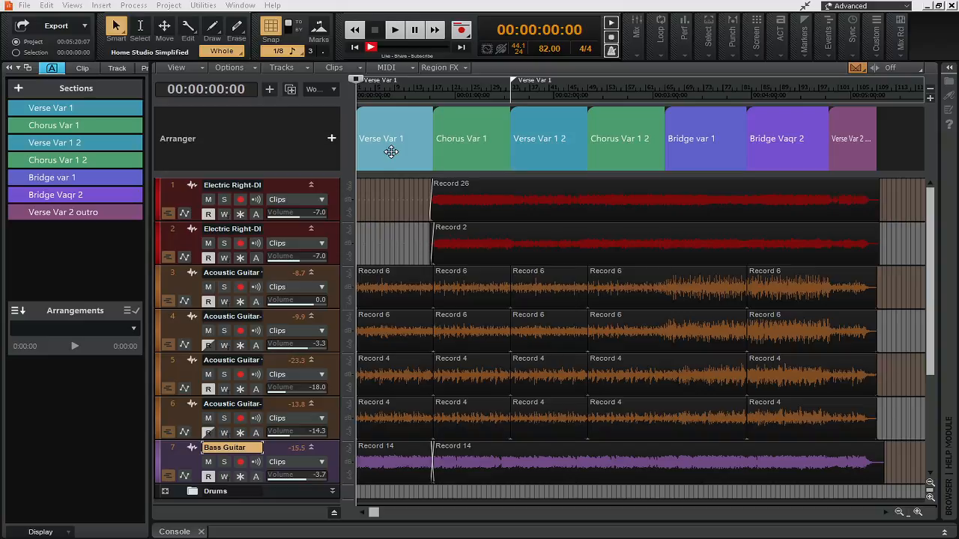
Step: Delete the Bass Guitar clip under the Verse Var 1 section
scroll(402, 245, down, 2)
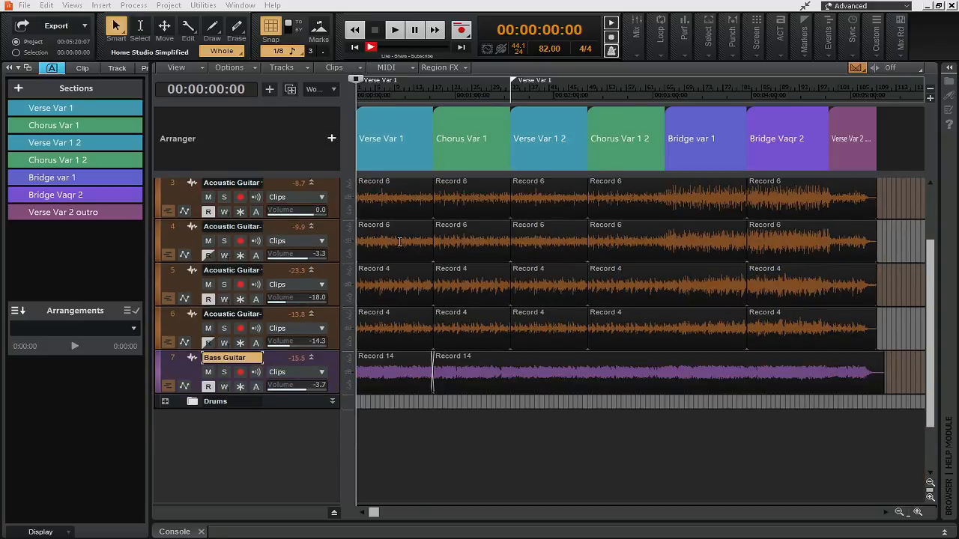
click(399, 365)
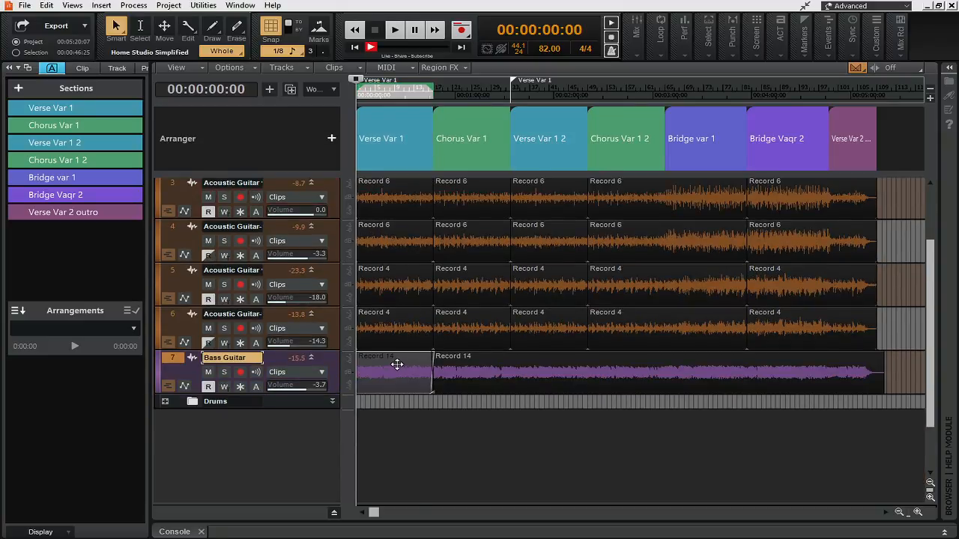
key(Delete)
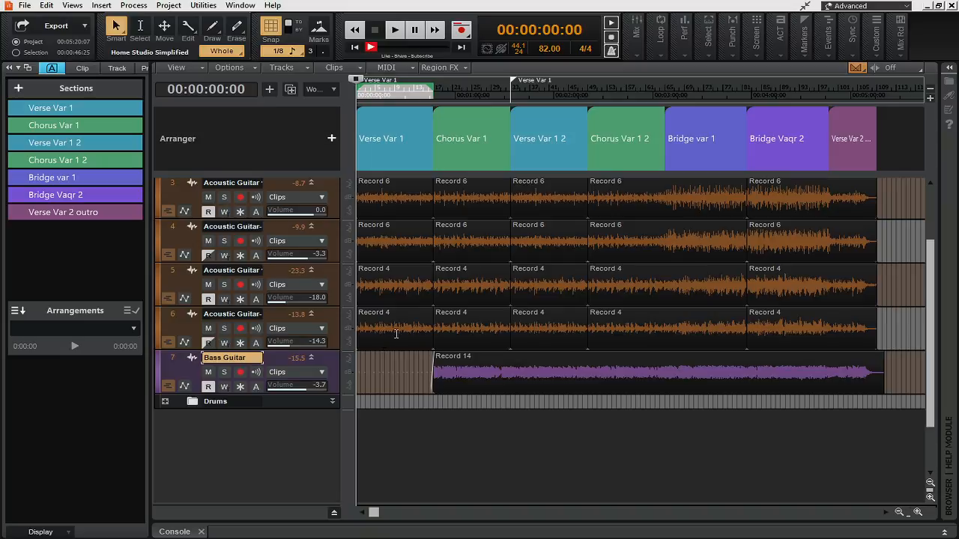
Step: Play the Verse Var 1 section from the project start without the bass, and undo the bass clip deletion
click(392, 113)
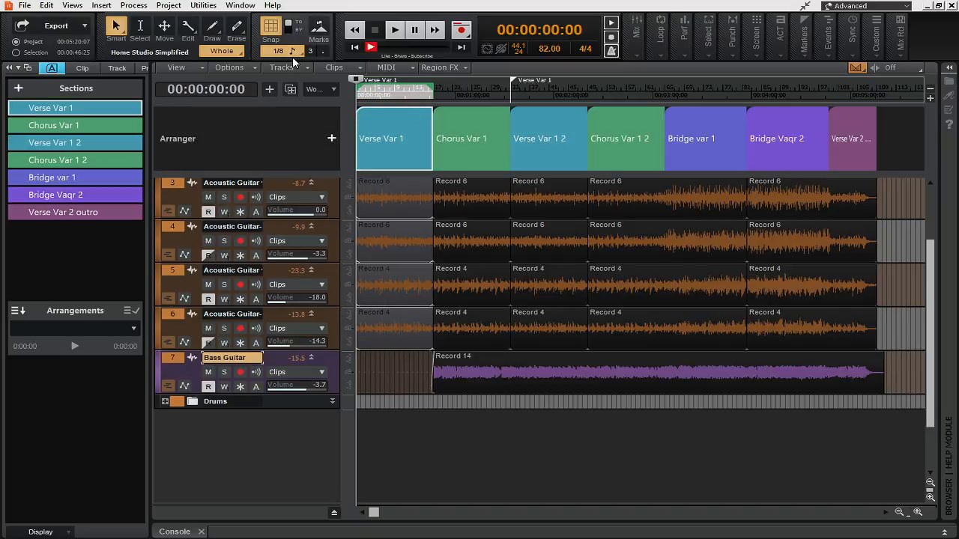
scroll(389, 311, up, 3)
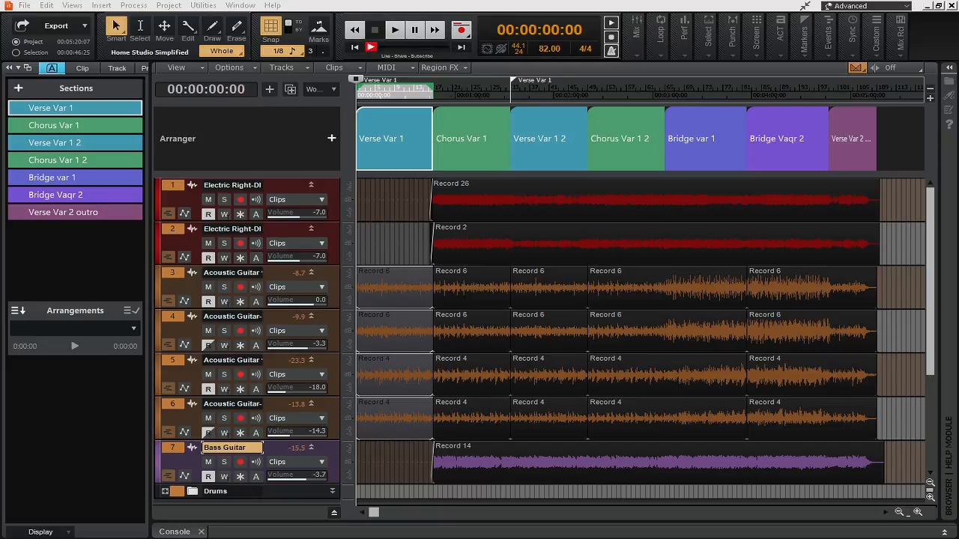
click(395, 28)
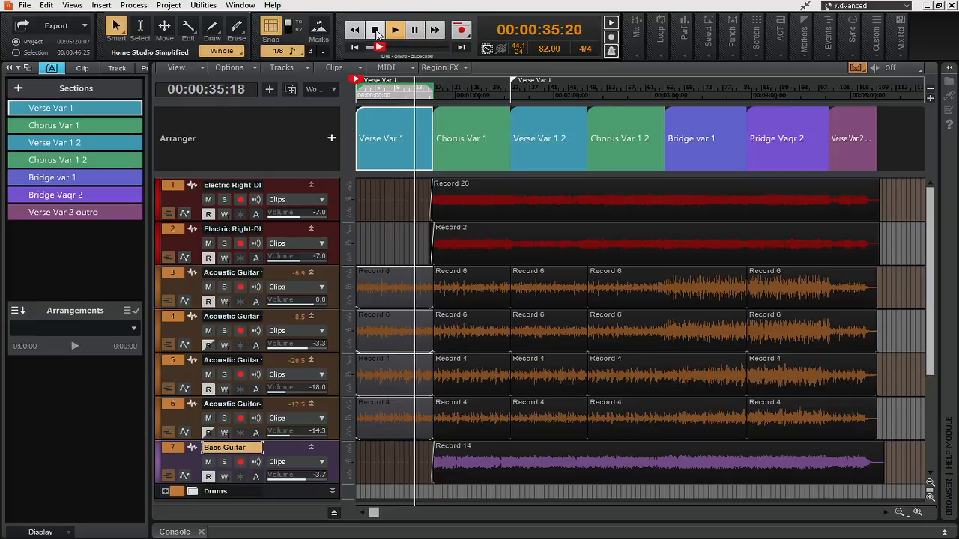
click(376, 32)
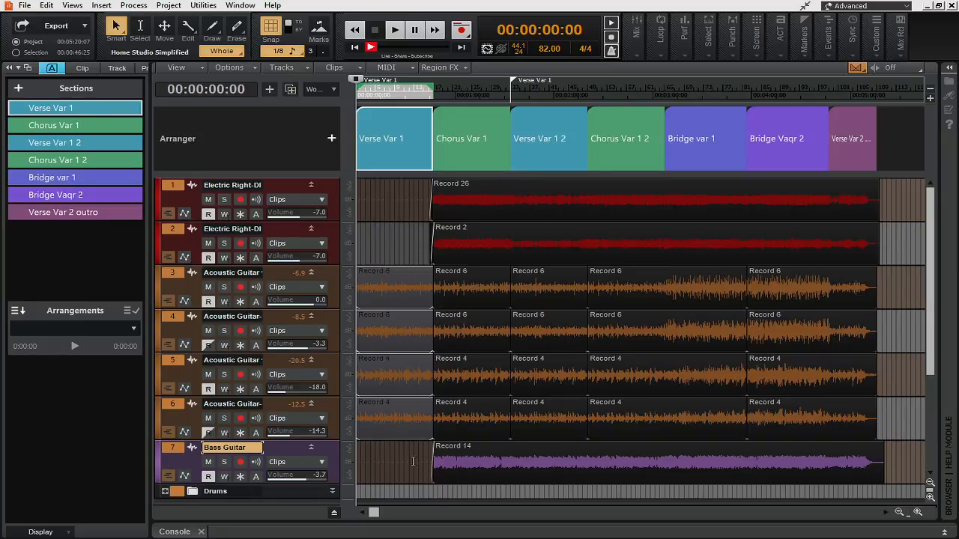
key(ctrl+z)
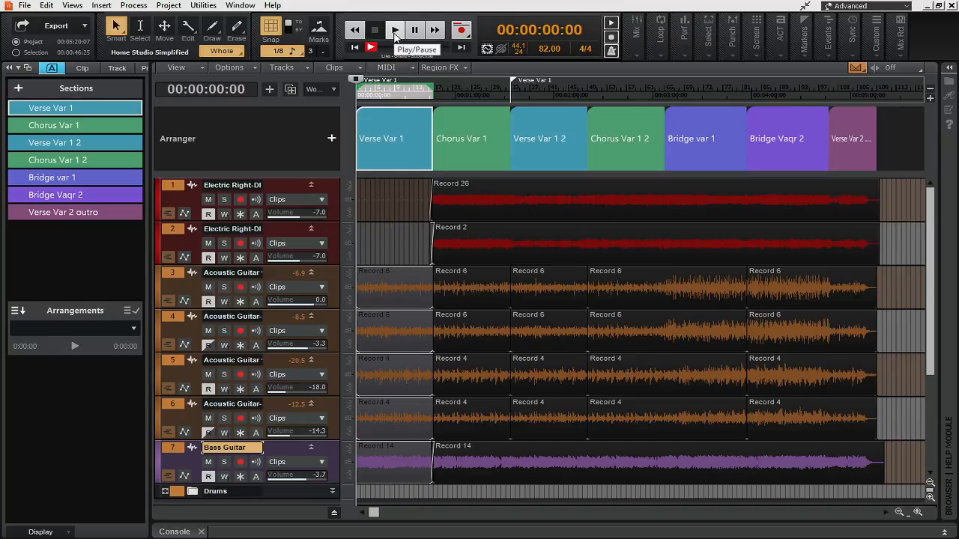
Step: Audition only the Verse Var 1 section from the sections list and stop playback
mouse_move(17, 111)
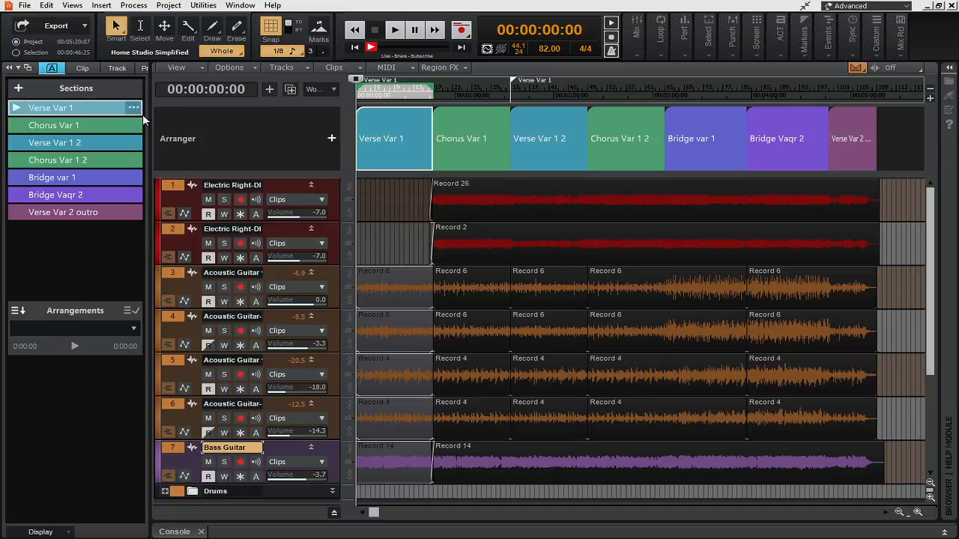
click(17, 109)
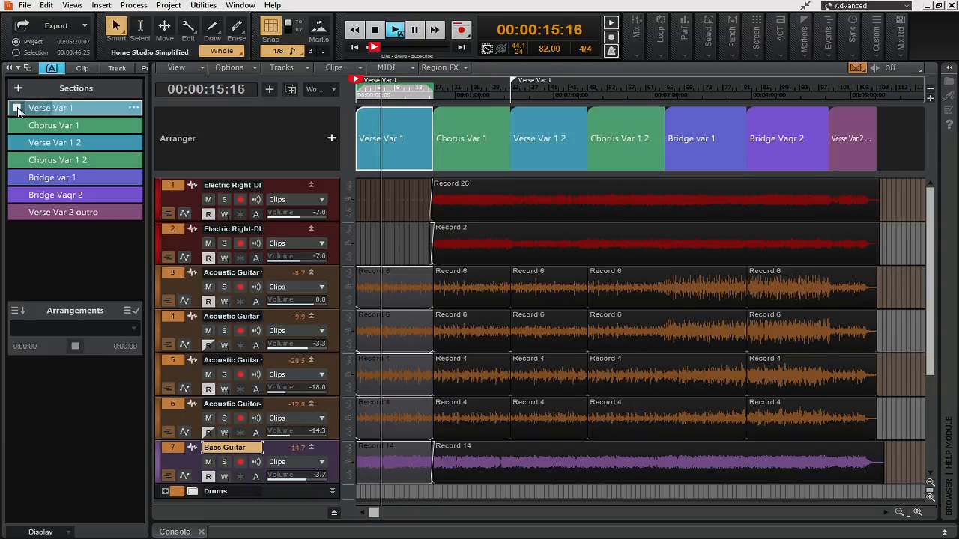
click(17, 109)
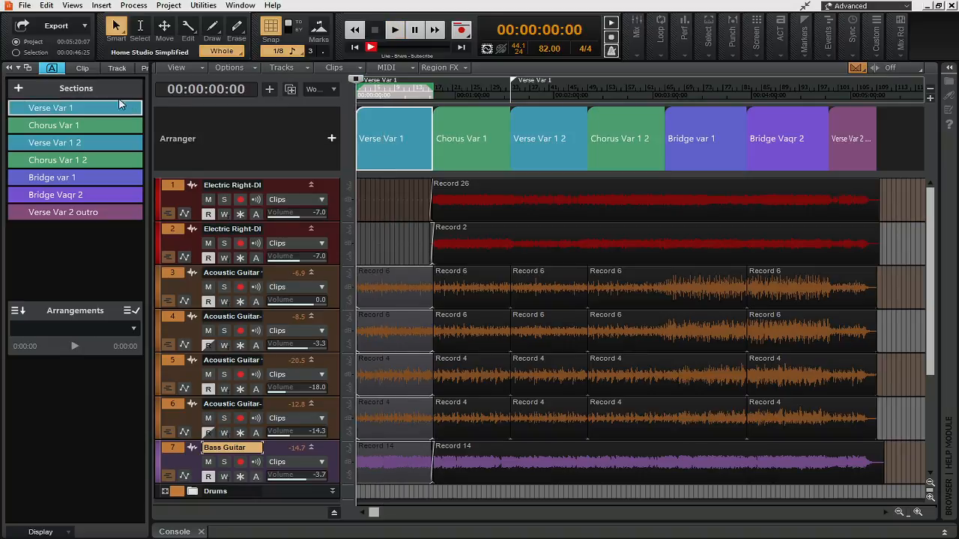
Step: Dismiss the audio engine dropout notice, audition the Bridge var 1 section, and return the playhead to the project start
click(392, 191)
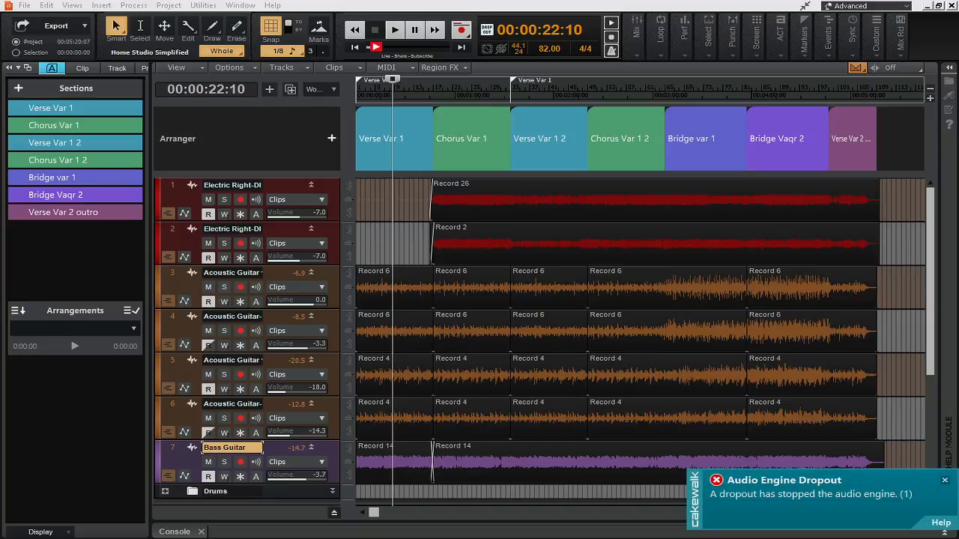
click(945, 480)
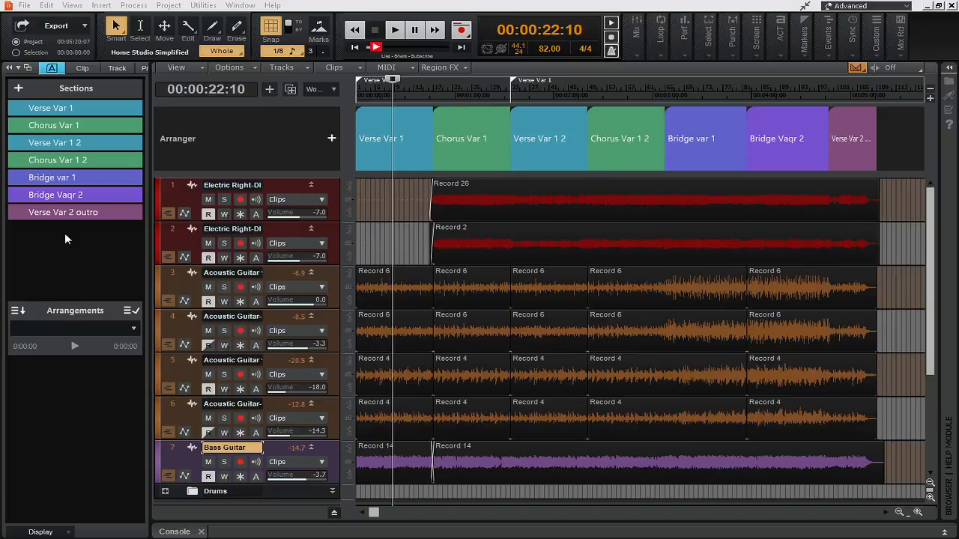
click(16, 182)
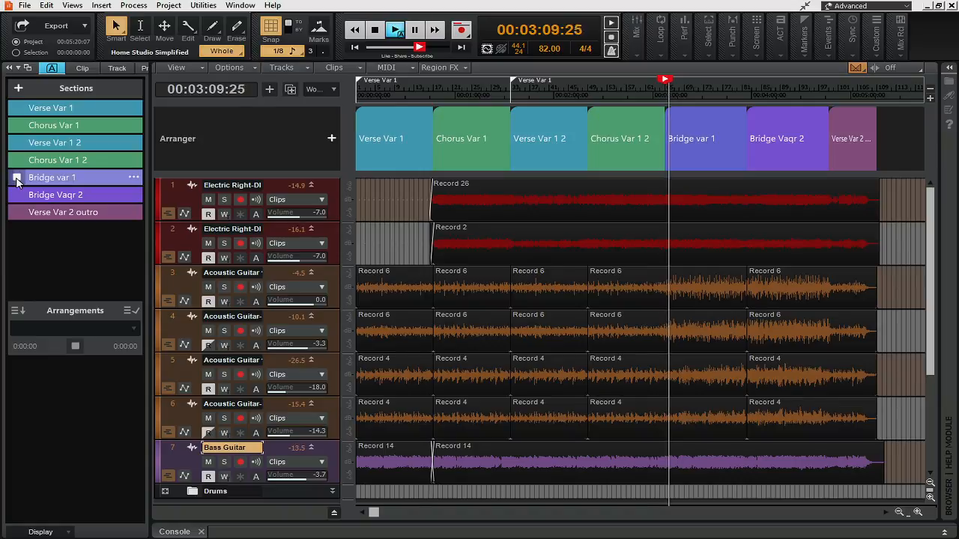
click(375, 31)
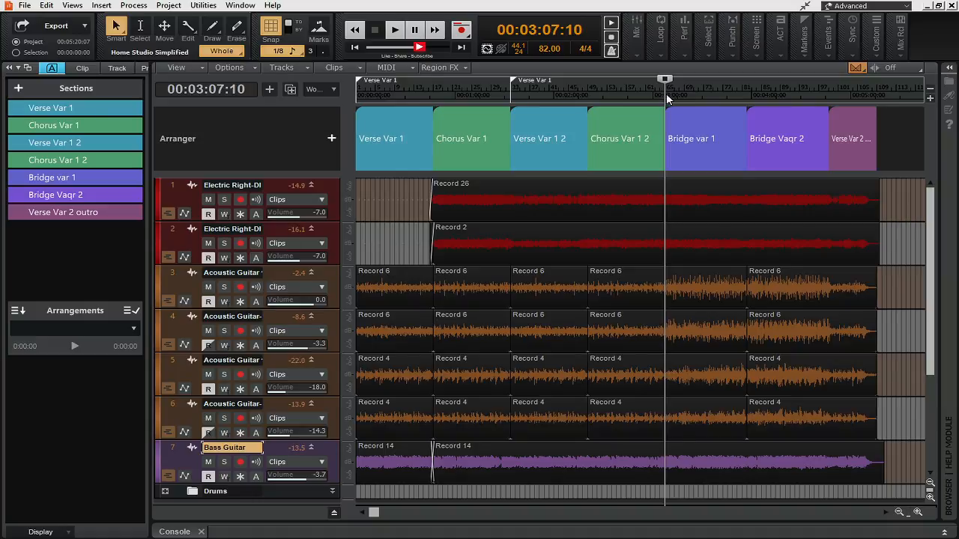
click(355, 48)
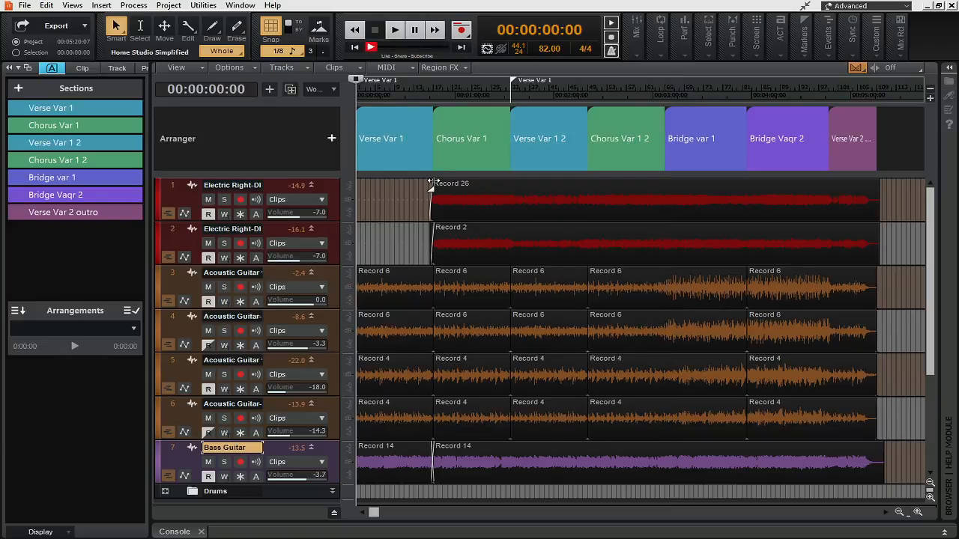
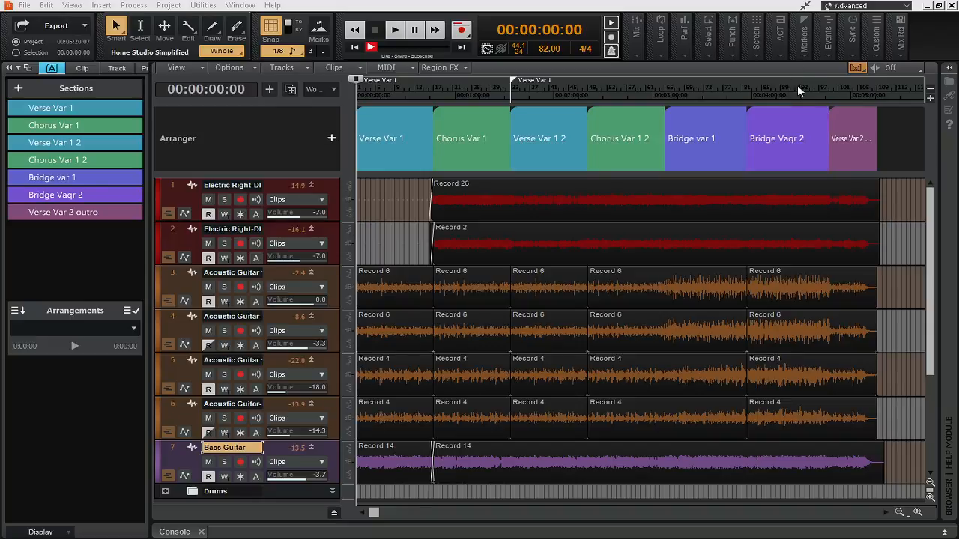
Step: Delete the Verse Var 1 and Chorus Var 1 sections together with their clips, and undo both deletions
click(393, 131)
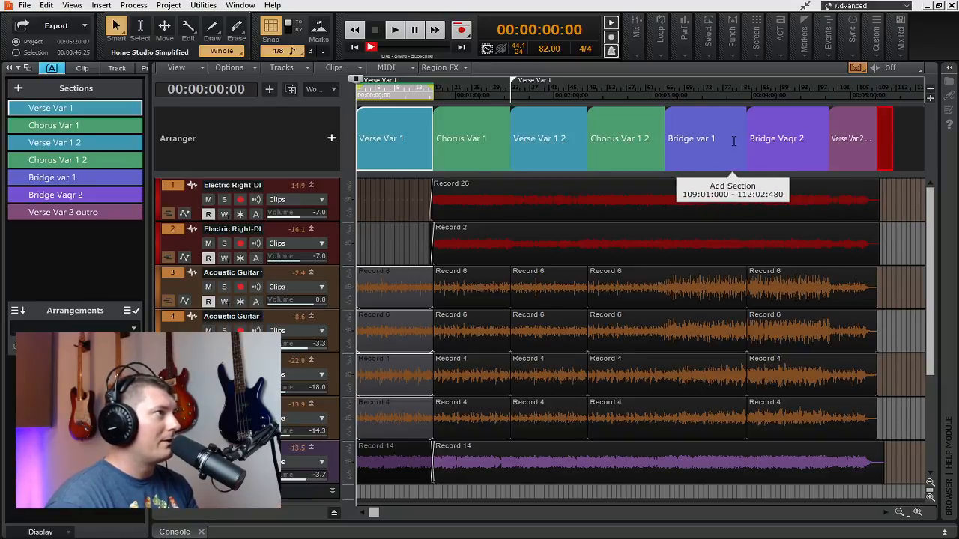
click(891, 120)
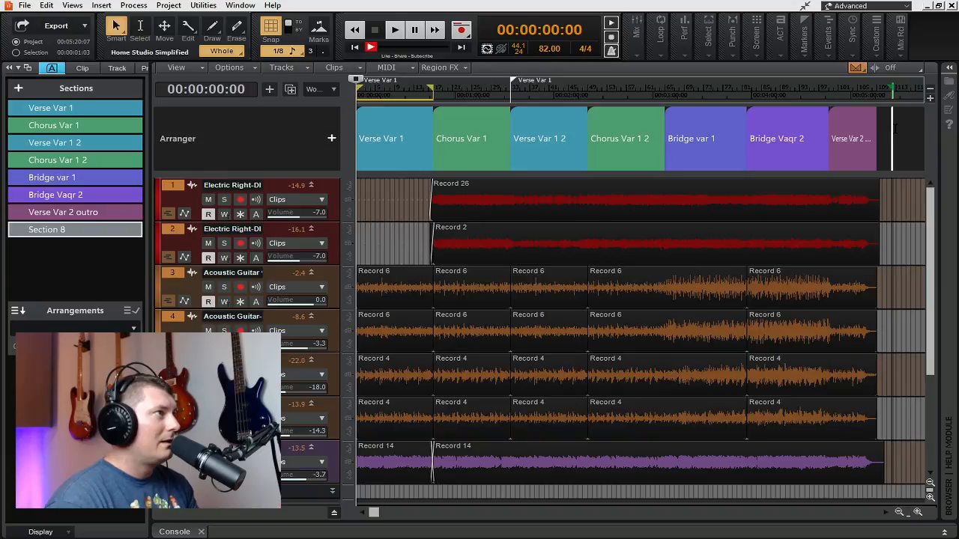
click(410, 116)
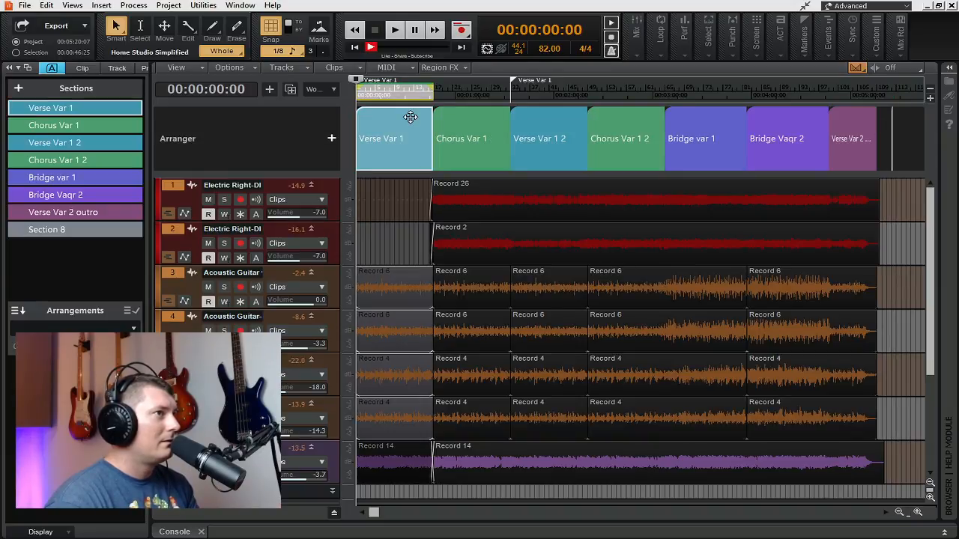
key(Delete)
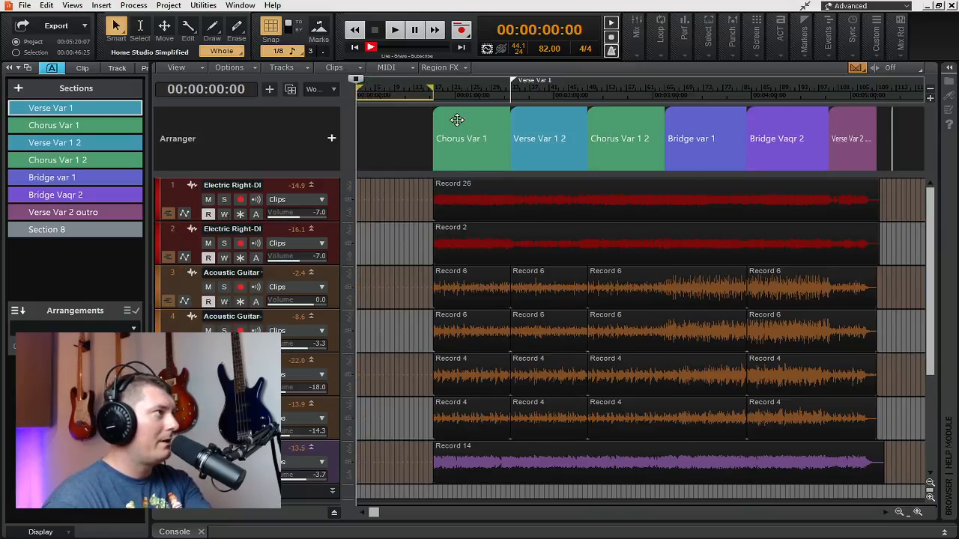
click(457, 120)
key(Delete)
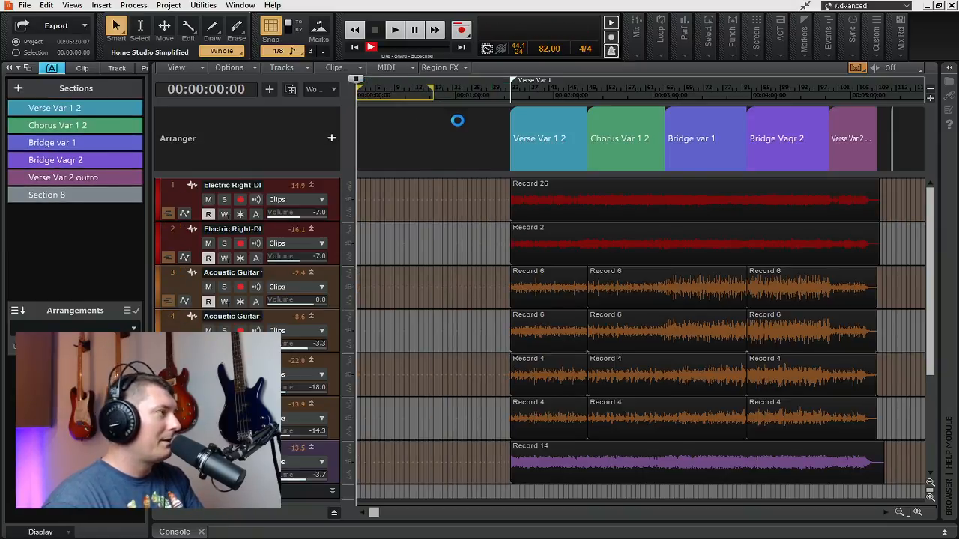
click(466, 196)
key(ctrl+z)
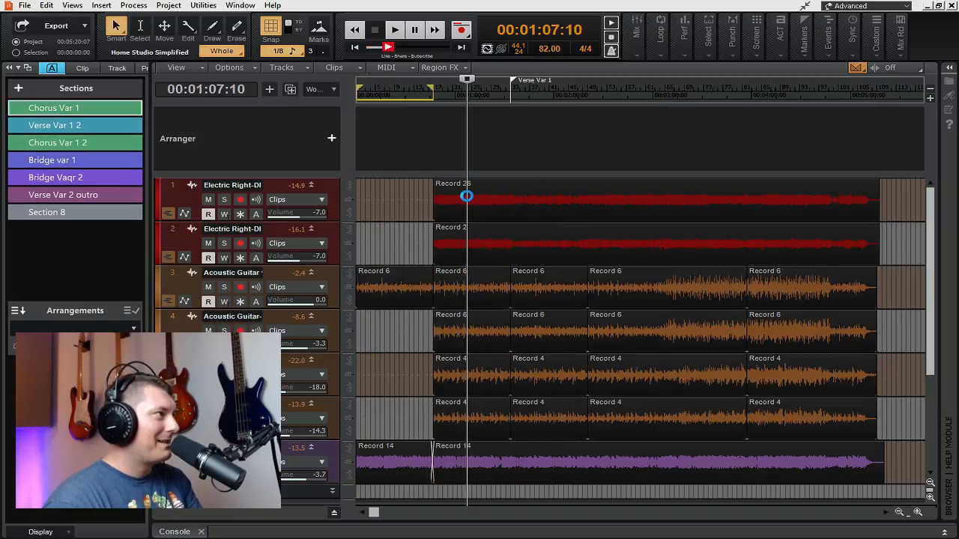
key(ctrl+z)
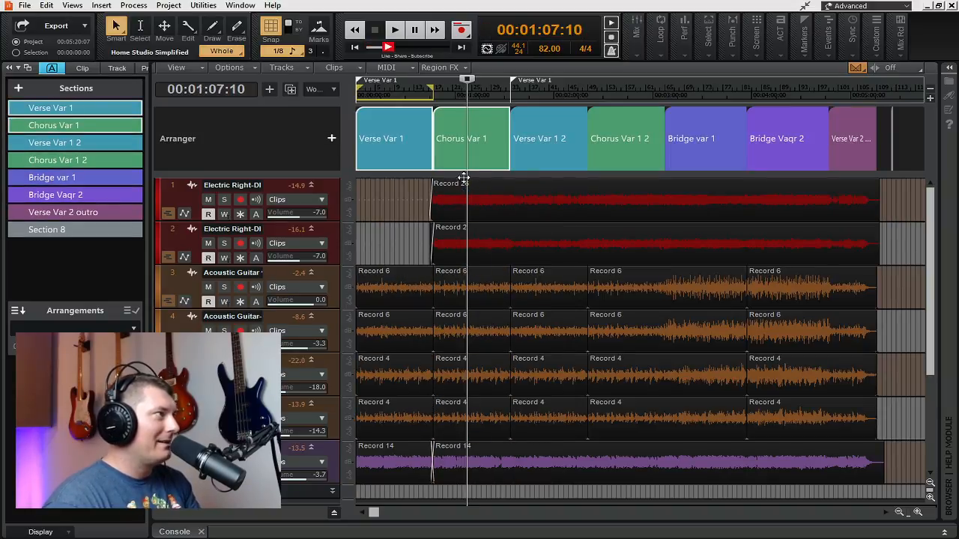
Step: Clear the current selection and delete only the Verse Var 1 and Chorus Var 1 sections from the Arranger, not their clips
click(395, 114)
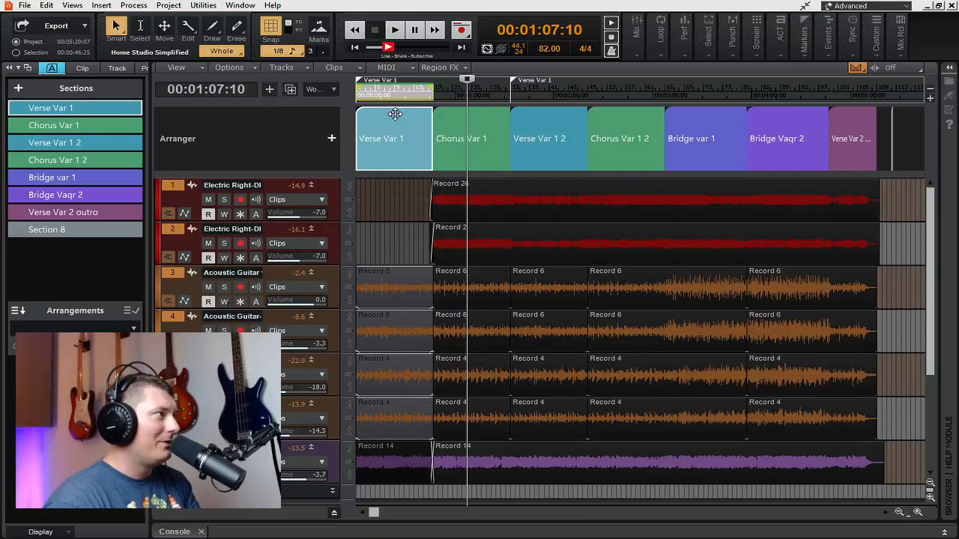
click(908, 199)
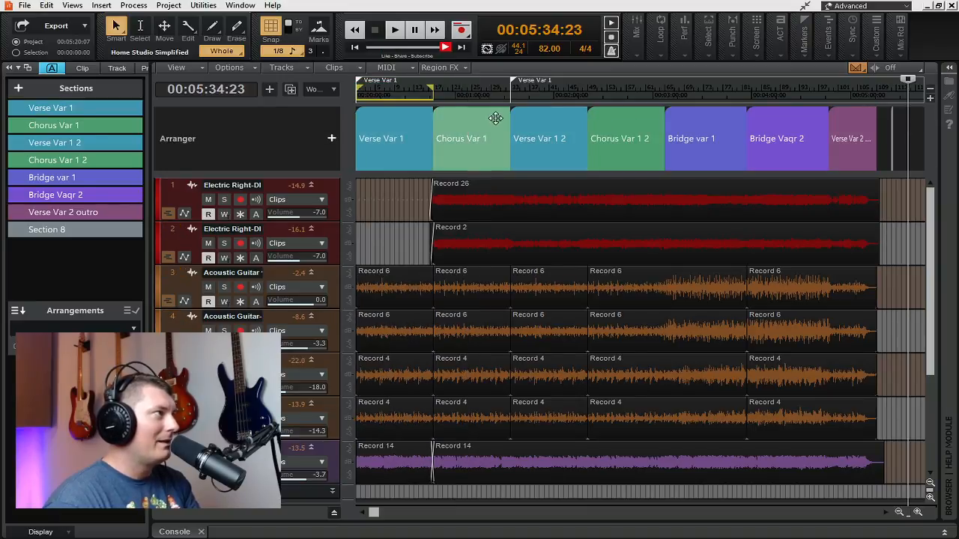
click(400, 118)
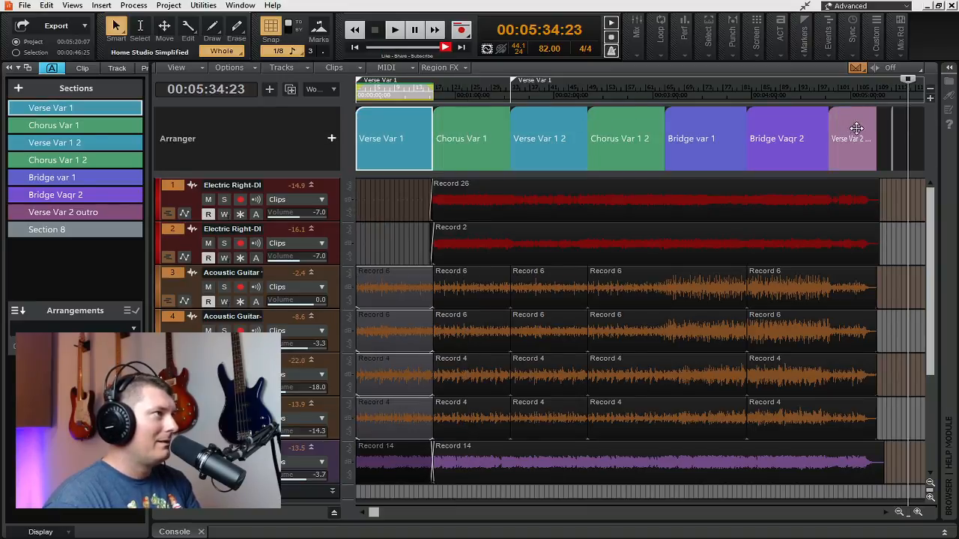
click(918, 123)
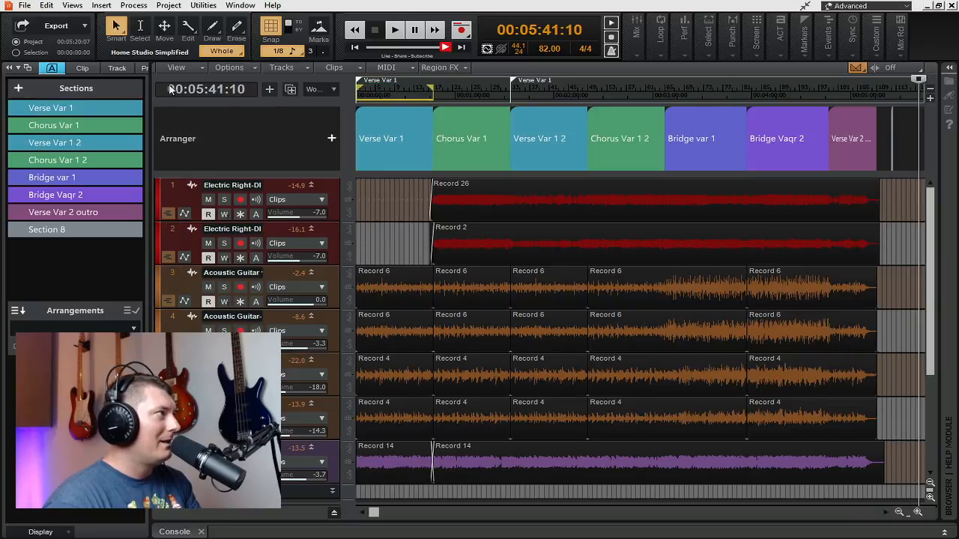
right_click(387, 133)
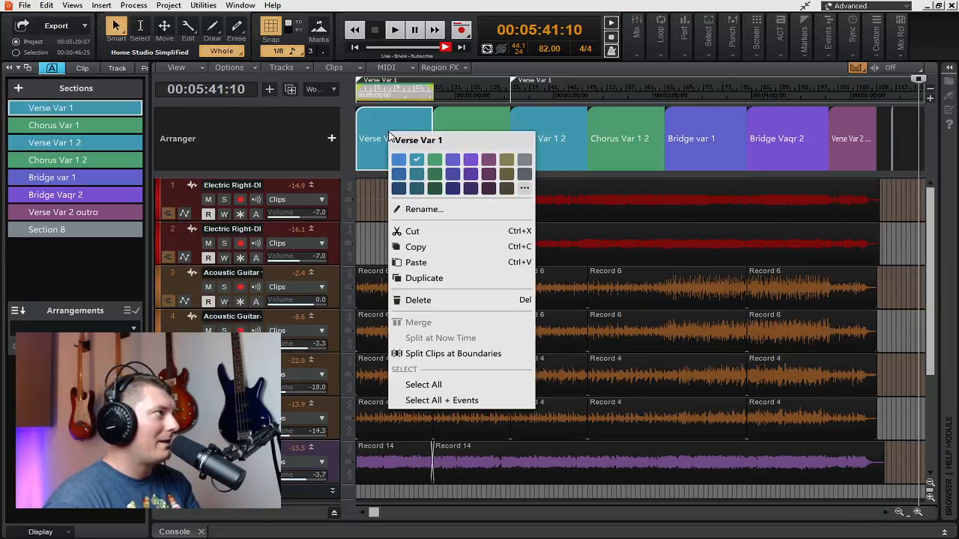
click(440, 300)
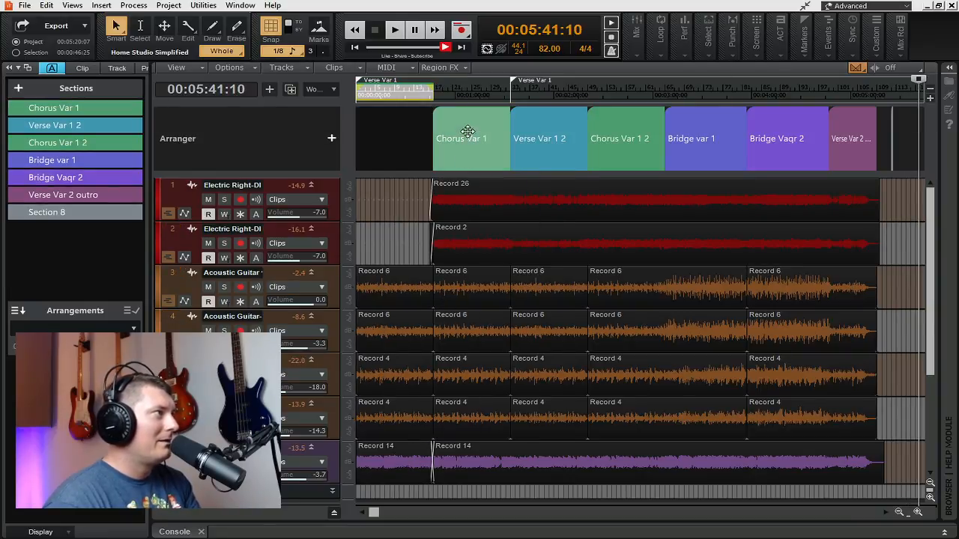
mouse_move(131, 112)
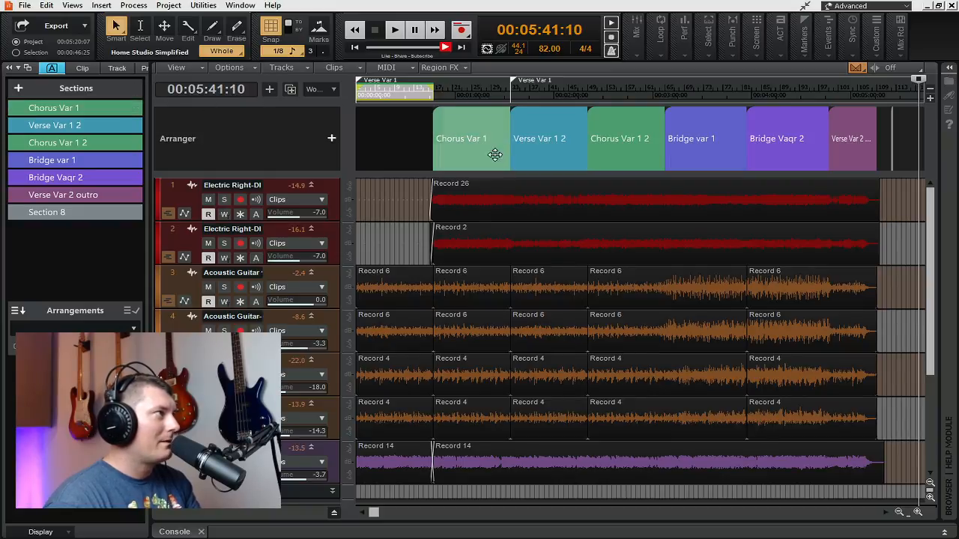
right_click(450, 124)
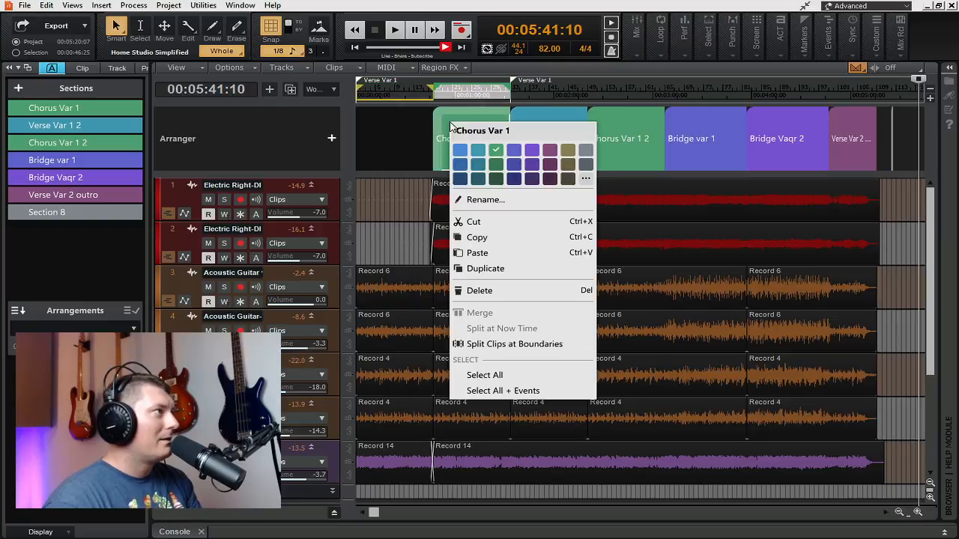
click(493, 291)
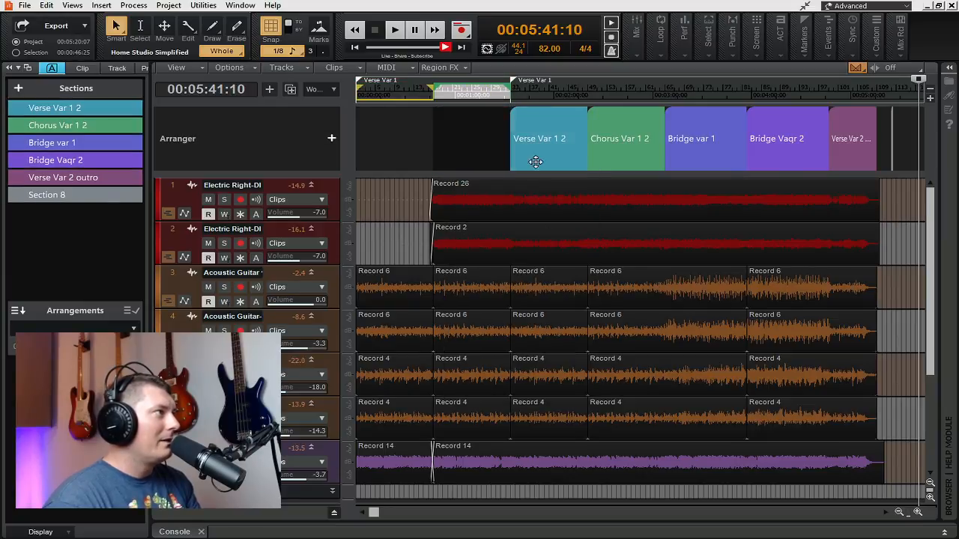
Step: Select the sections from Verse Var 1 2 through Verse Var 2 outro and delete them all without their clips
click(535, 124)
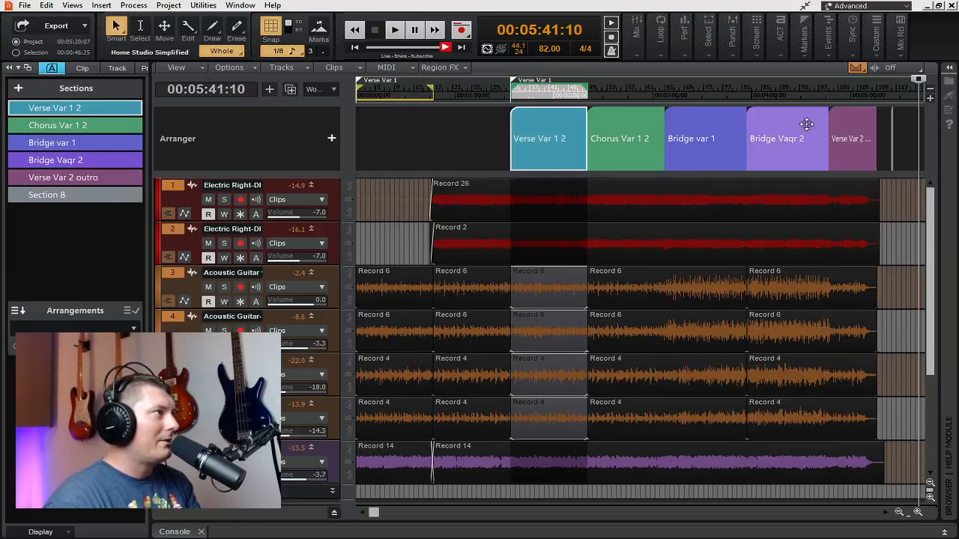
shift+click(850, 122)
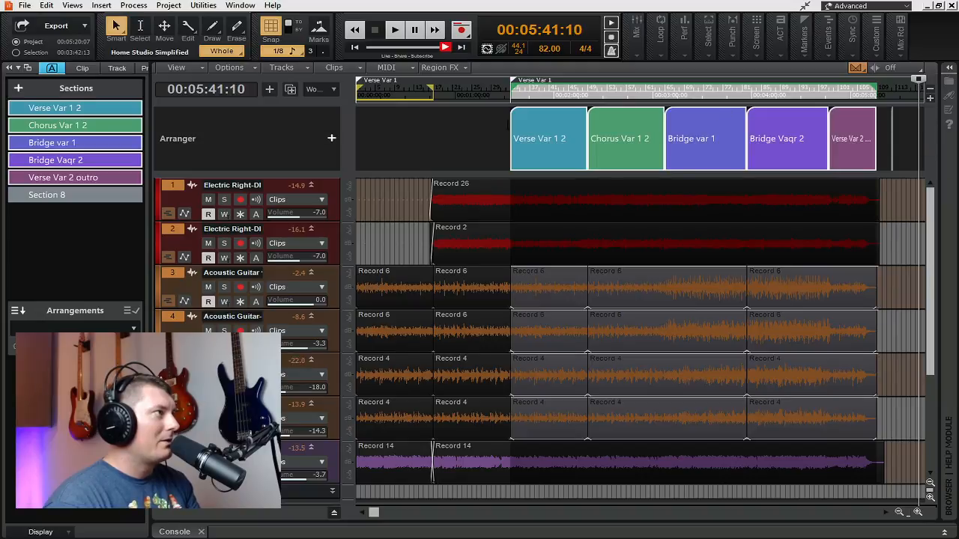
click(537, 122)
shift+click(849, 121)
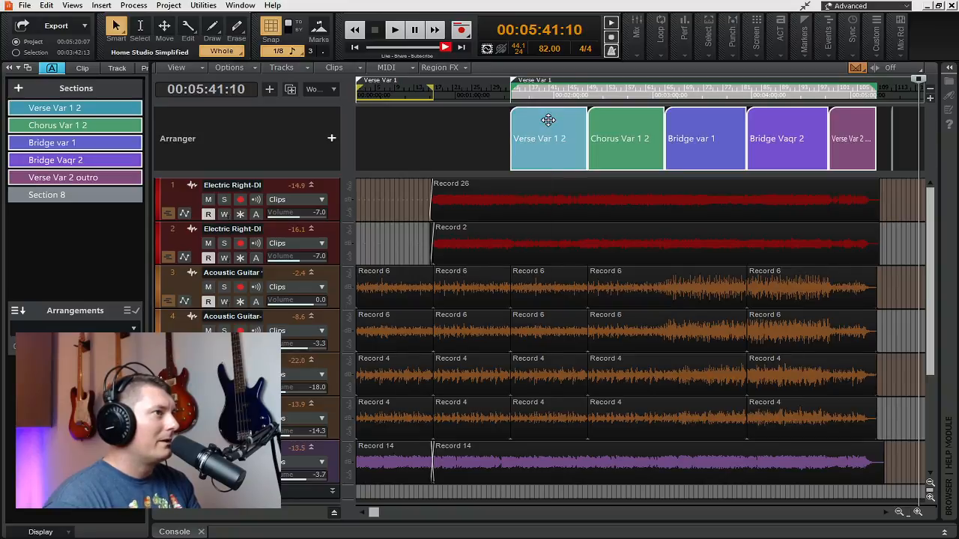
right_click(549, 120)
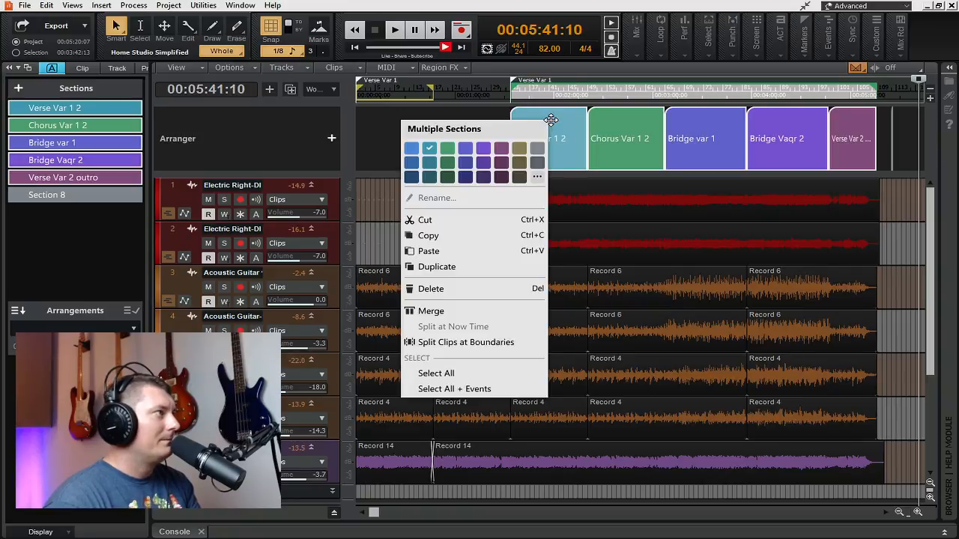
click(440, 289)
click(450, 140)
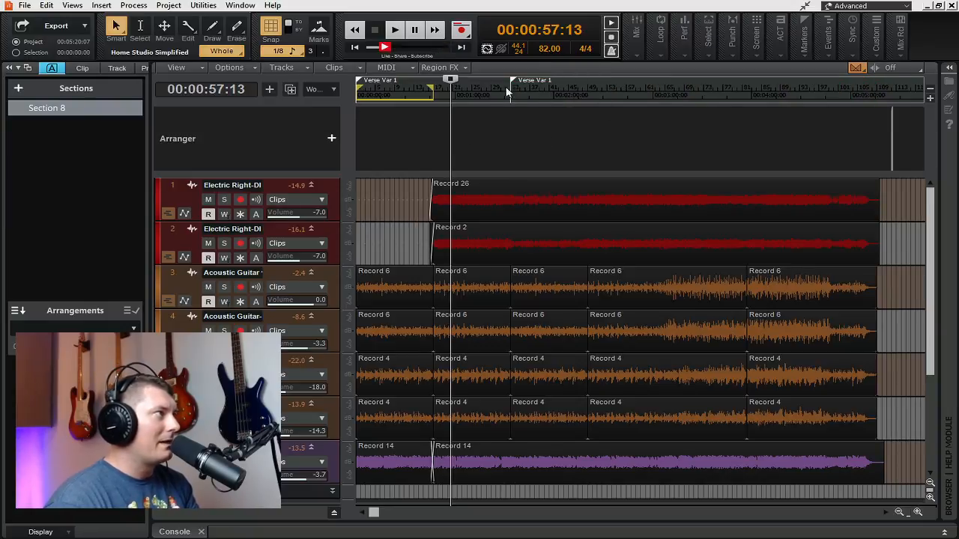
Step: Delete Section 10, Section 8 and Section 9 from the sections list and return the playhead to the project start
mouse_move(912, 147)
mouse_down()
mouse_move(893, 145)
mouse_move(909, 139)
mouse_up()
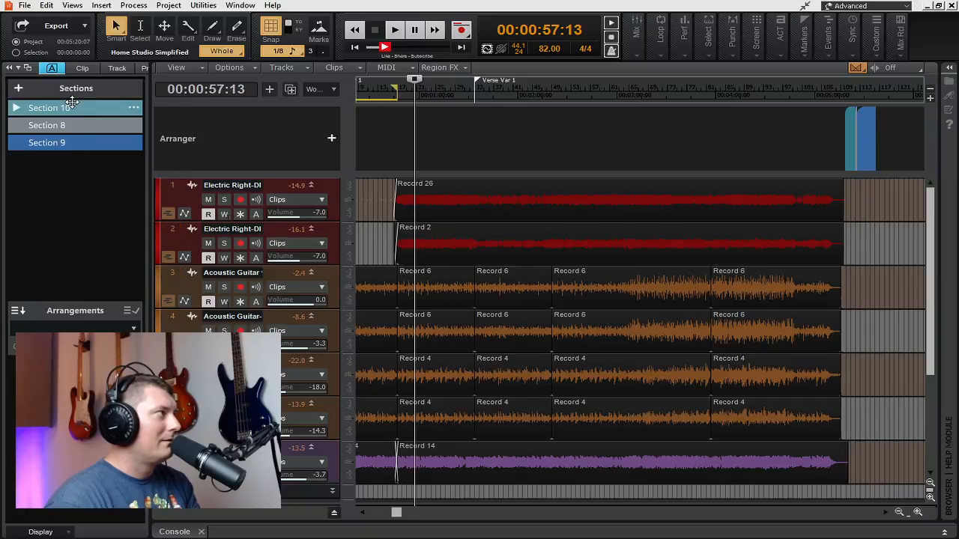
click(73, 142)
shift+click(84, 146)
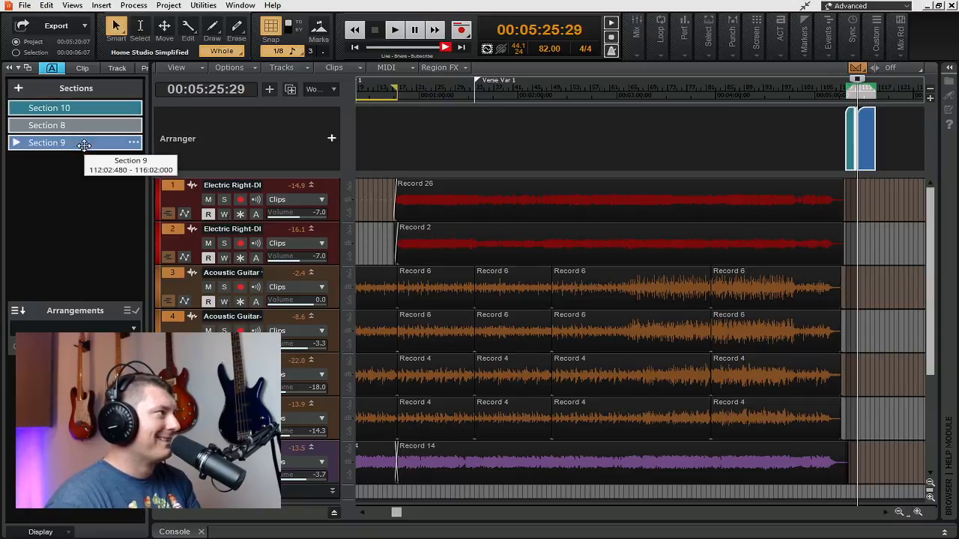
right_click(84, 143)
key(Escape)
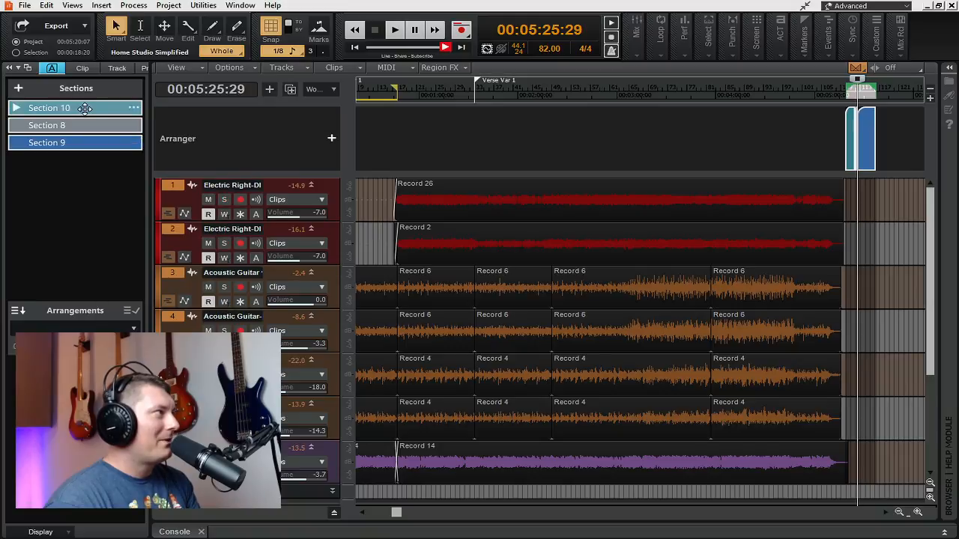
click(79, 109)
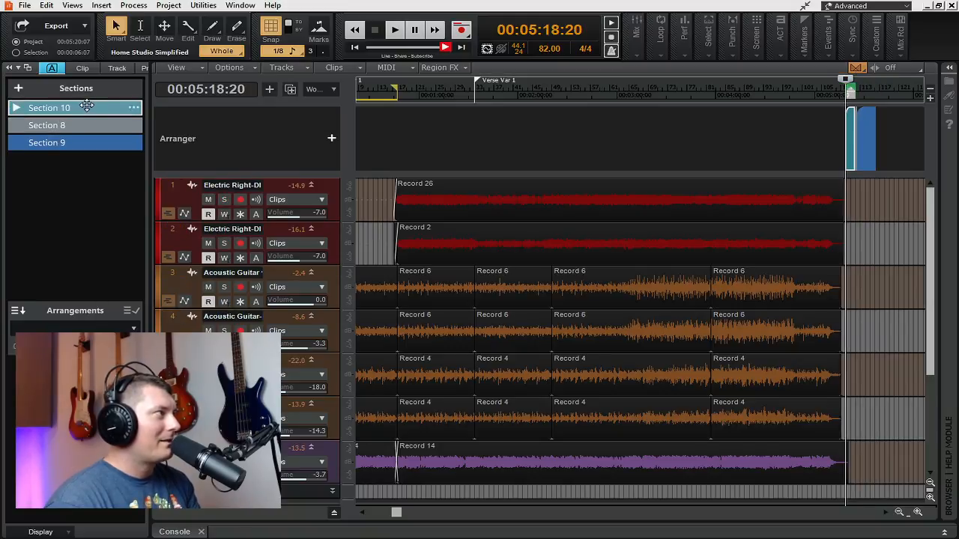
shift+click(92, 143)
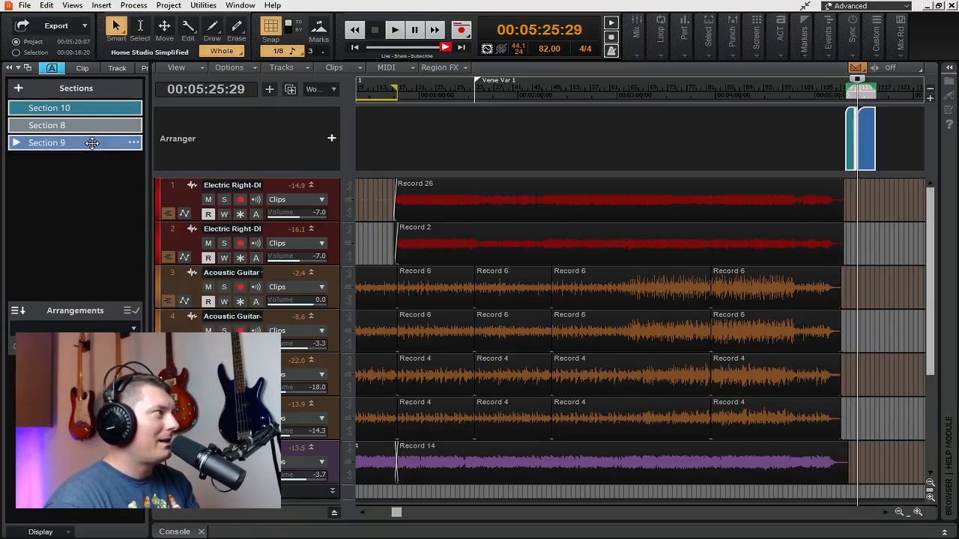
right_click(92, 142)
click(123, 265)
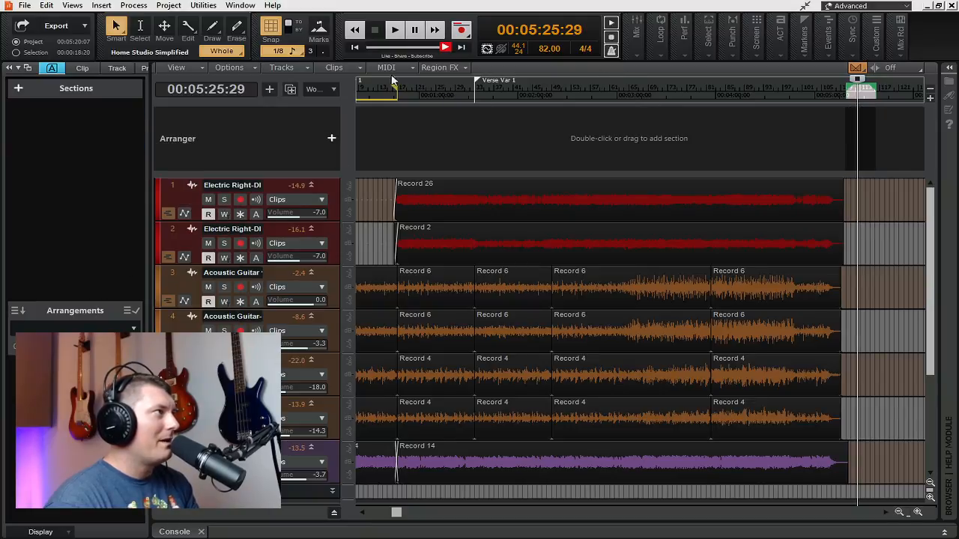
click(357, 47)
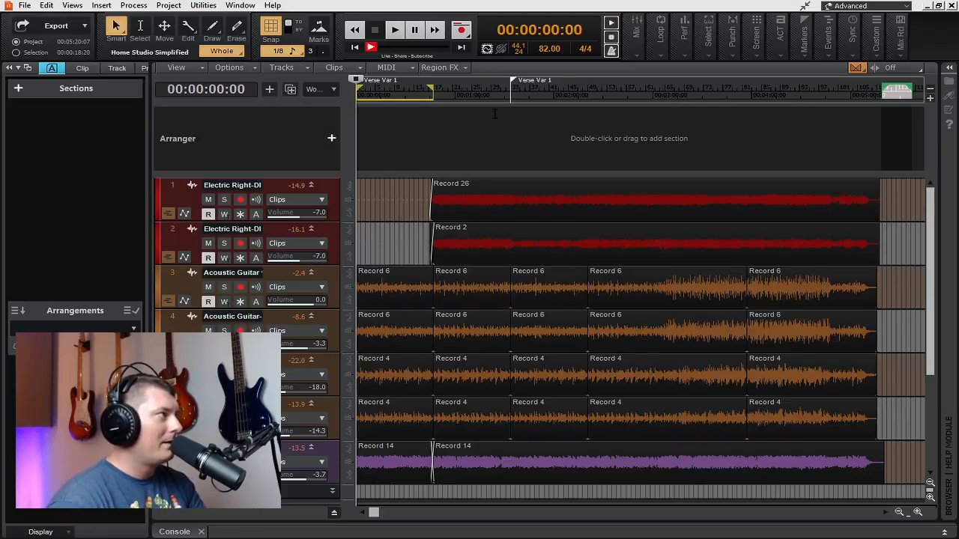
Step: Hide and show the Arranger track, and close and reopen the Arranger inspector
key(shift+g)
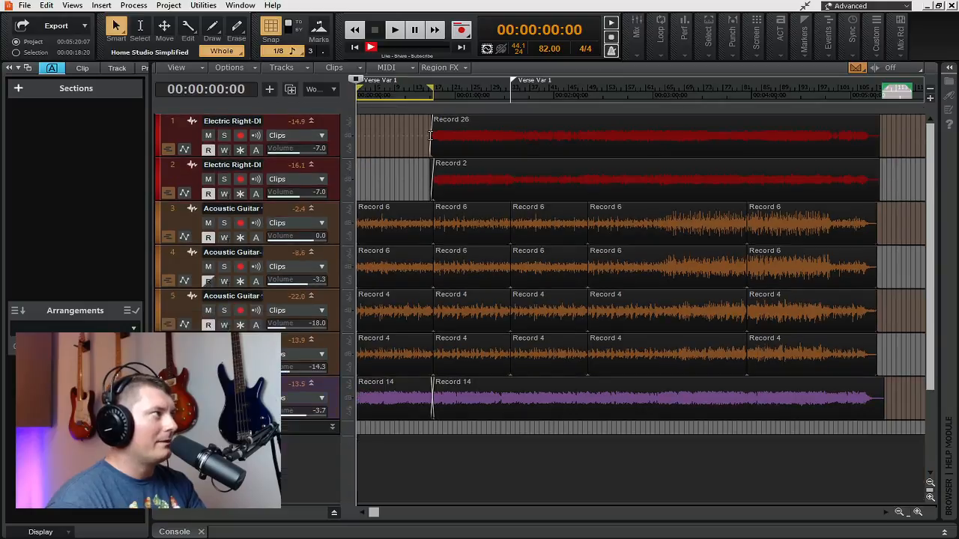
key(shift+g)
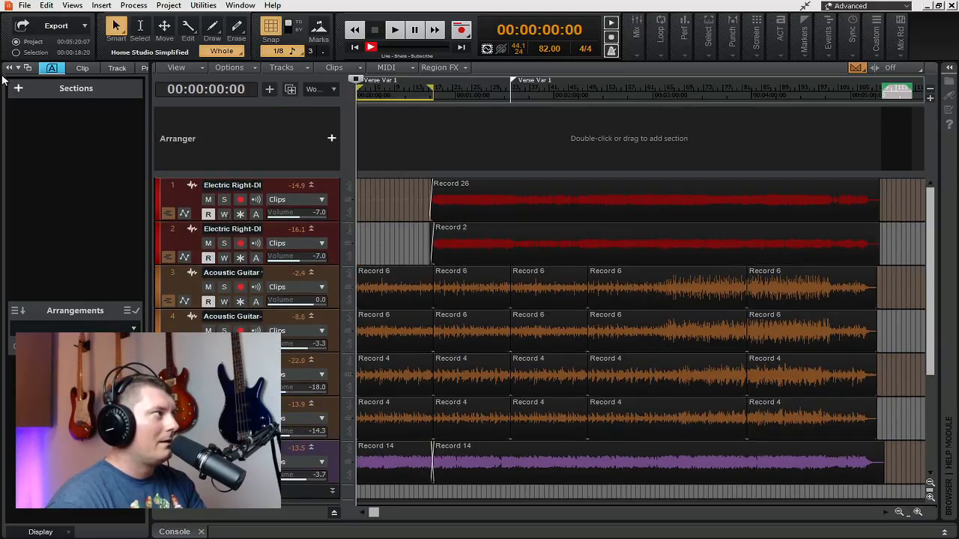
click(52, 69)
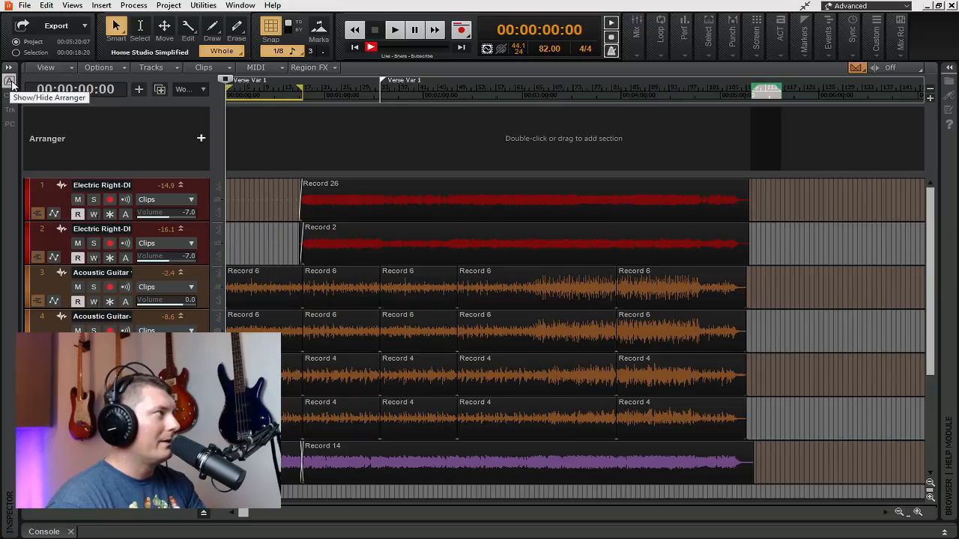
click(11, 82)
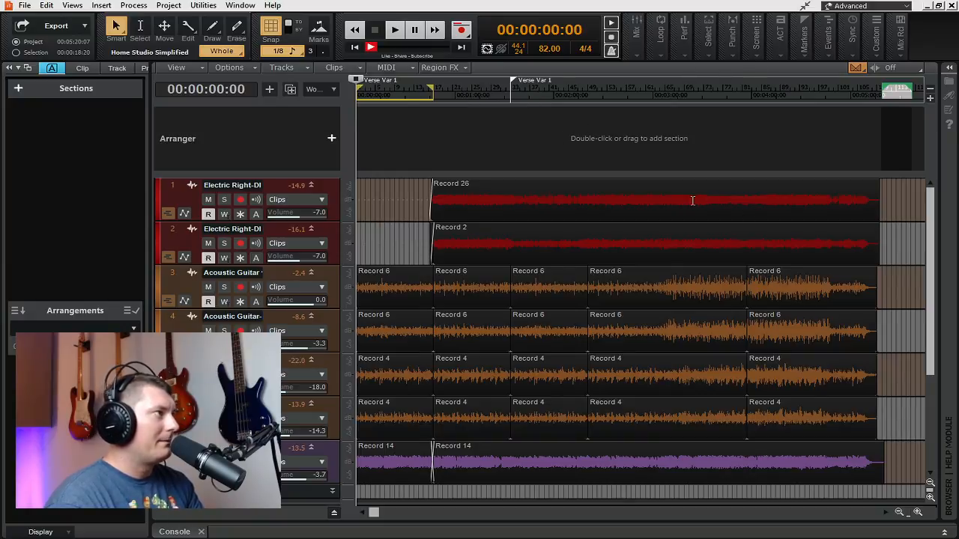
Step: Select all clips in the project and create a new Arranger section from the selection
key(ctrl+a)
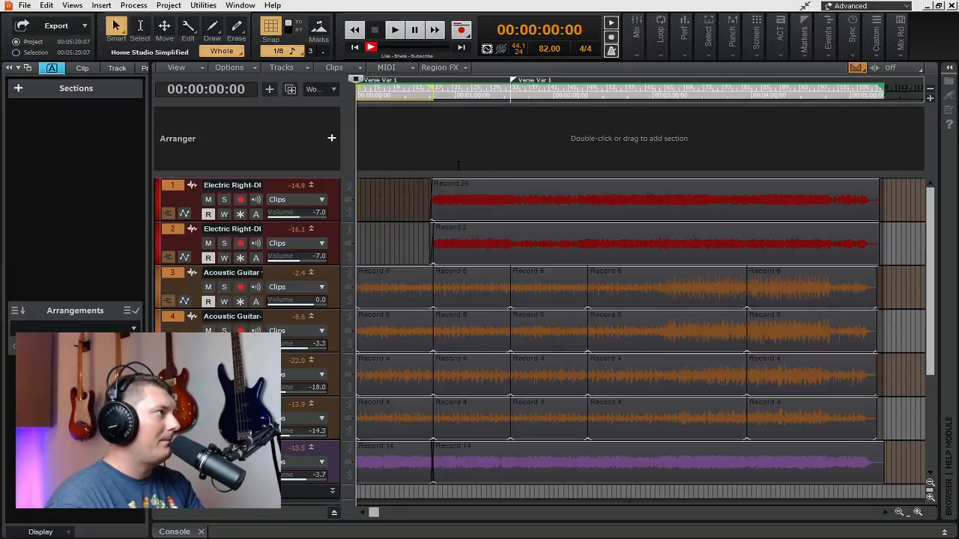
right_click(462, 100)
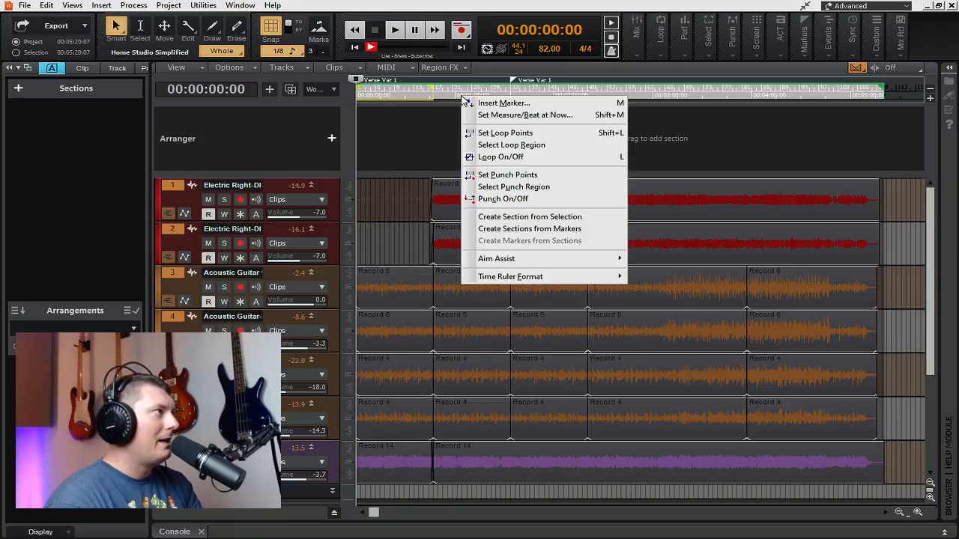
click(434, 121)
right_click(434, 120)
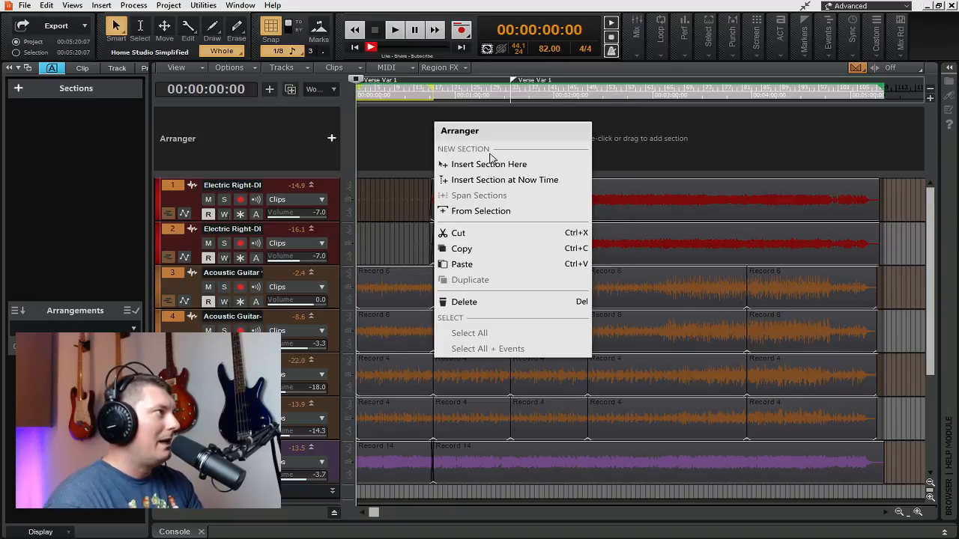
click(491, 213)
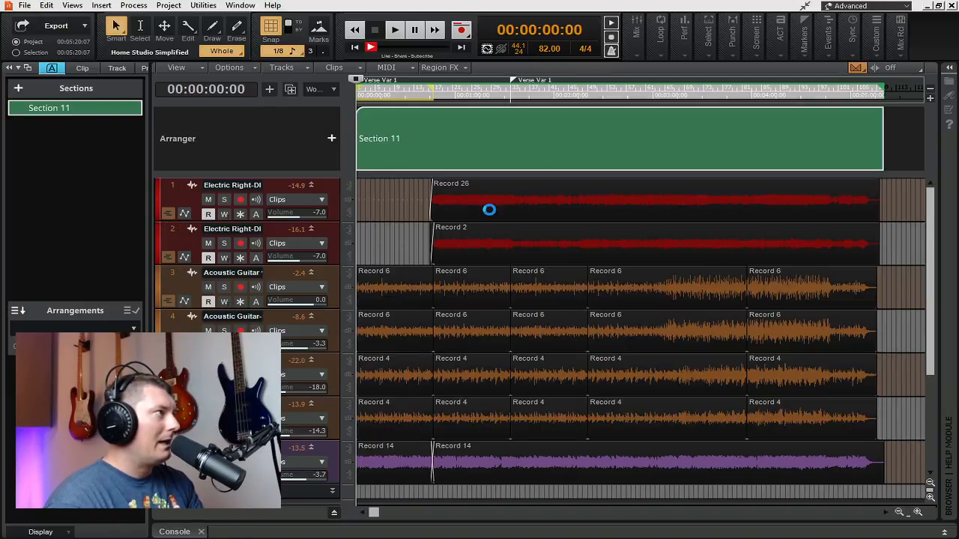
Step: Delete Section 11 together with its clips and undo the deletion, doing this twice
click(501, 135)
key(Delete)
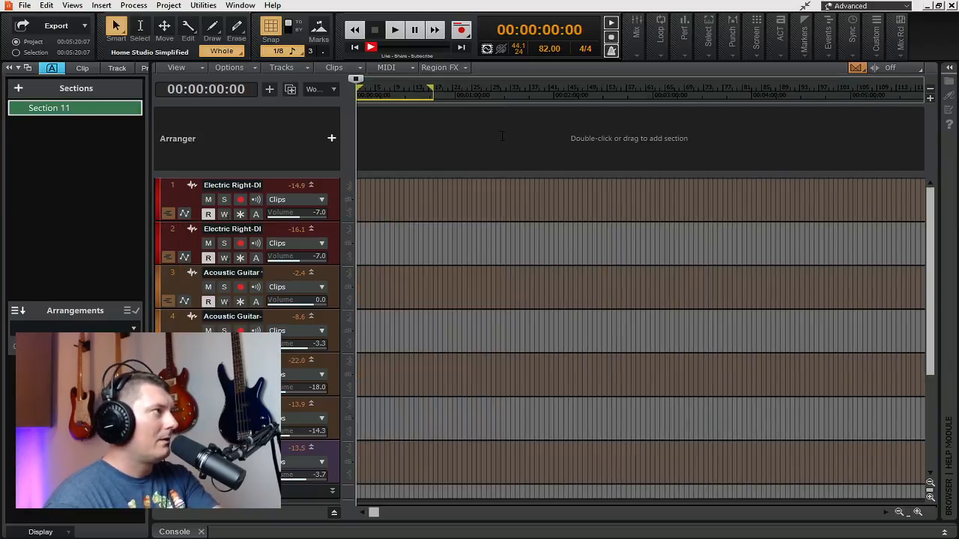
key(ctrl+z)
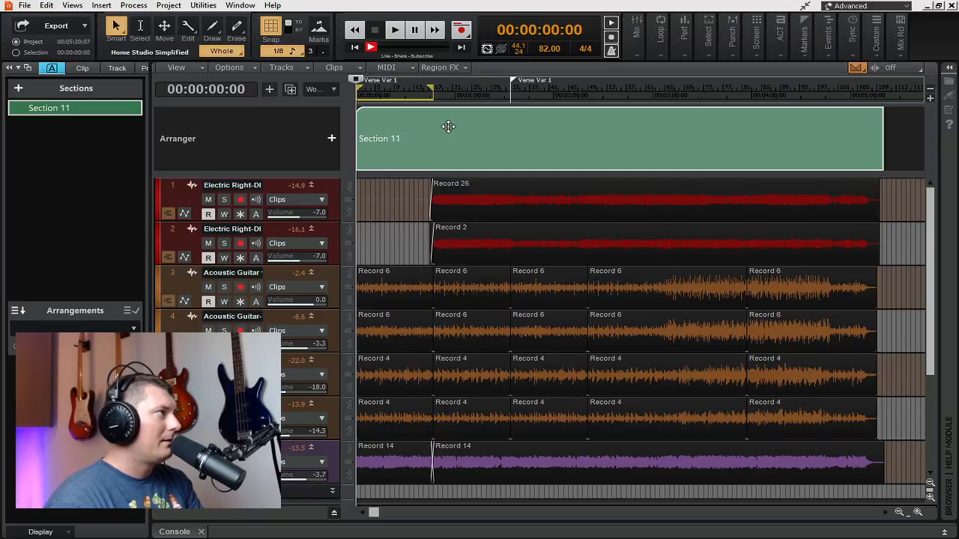
right_click(448, 128)
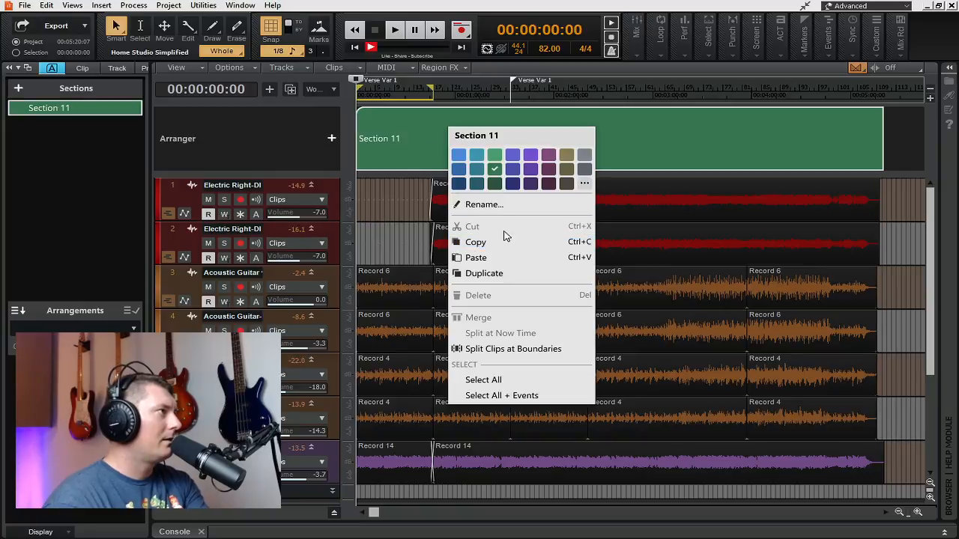
click(412, 155)
key(Delete)
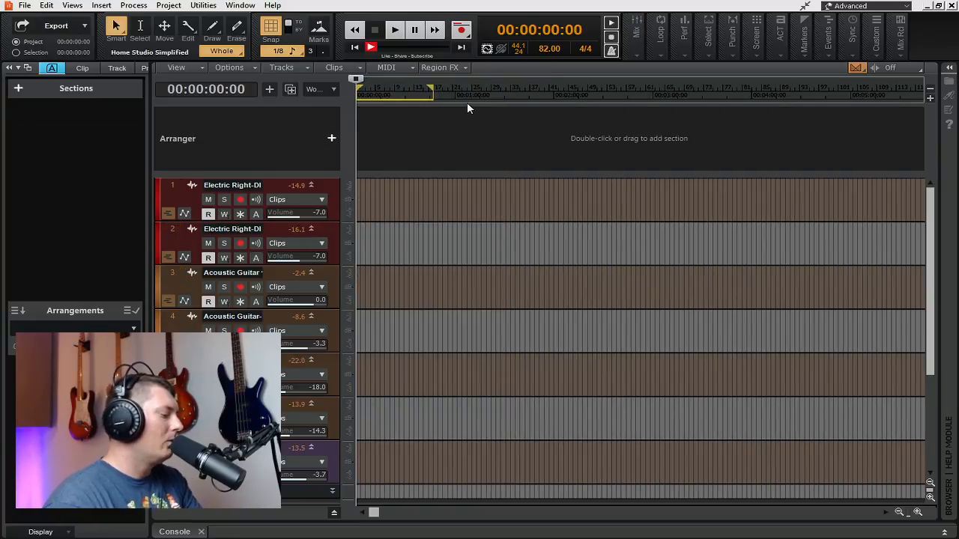
key(ctrl+z)
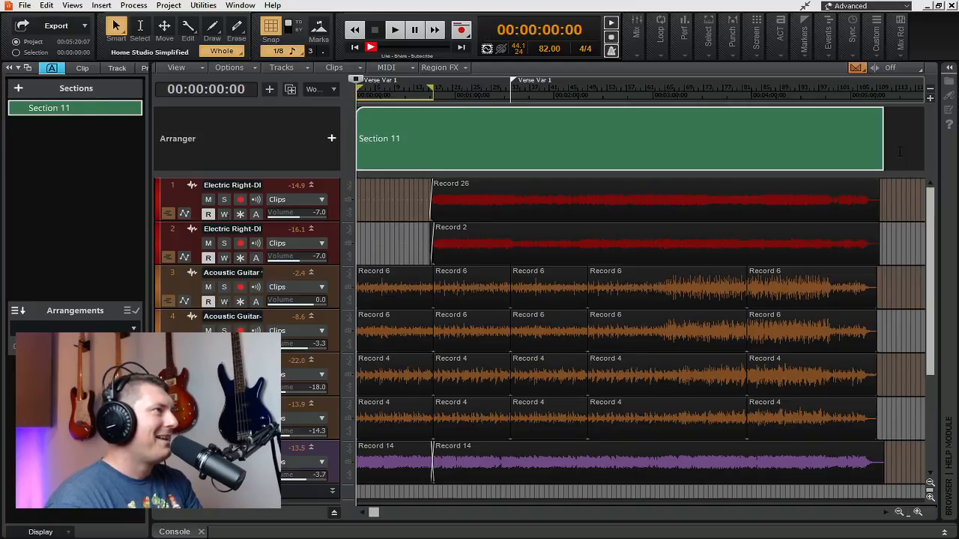
Step: Clear the selection, reselect Section 11 with its clips, delete it and undo the deletion
click(899, 143)
click(585, 125)
key(Delete)
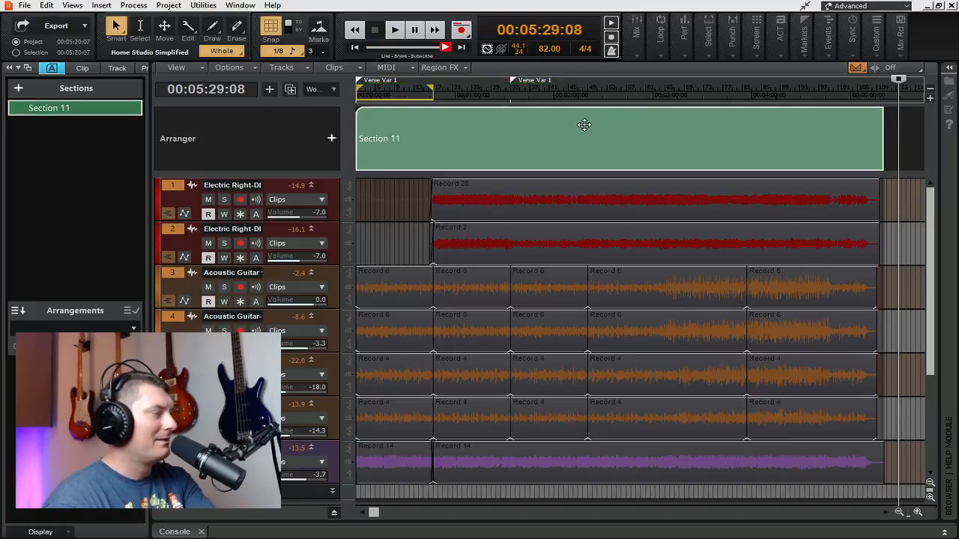
key(ctrl+z)
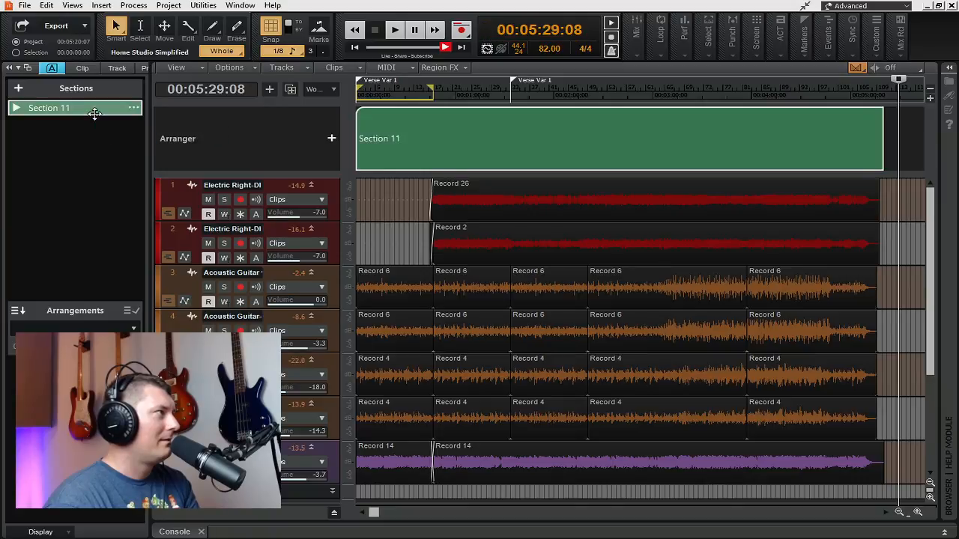
Step: Clear the clip selection, select only Section 11 without its clips and delete it from the Arranger
click(95, 110)
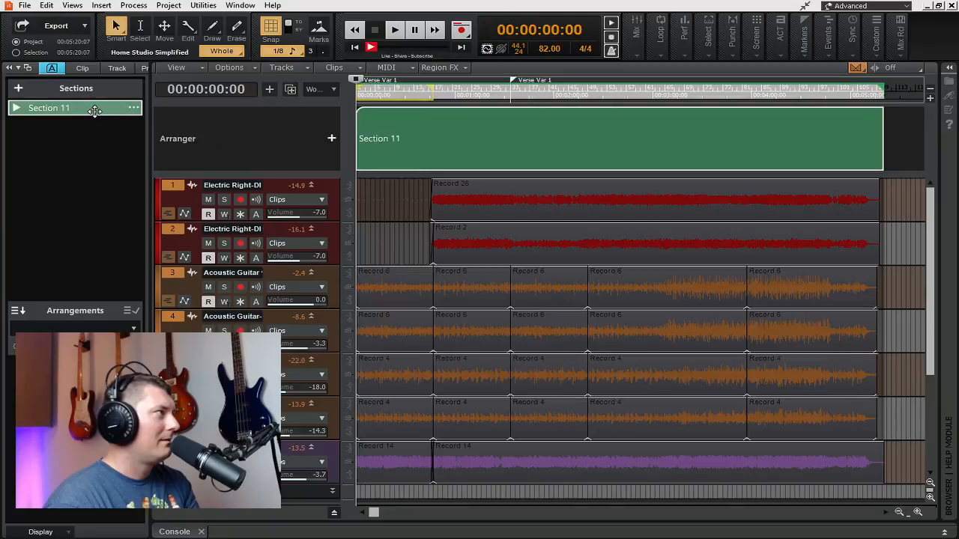
right_click(95, 110)
click(64, 177)
click(65, 177)
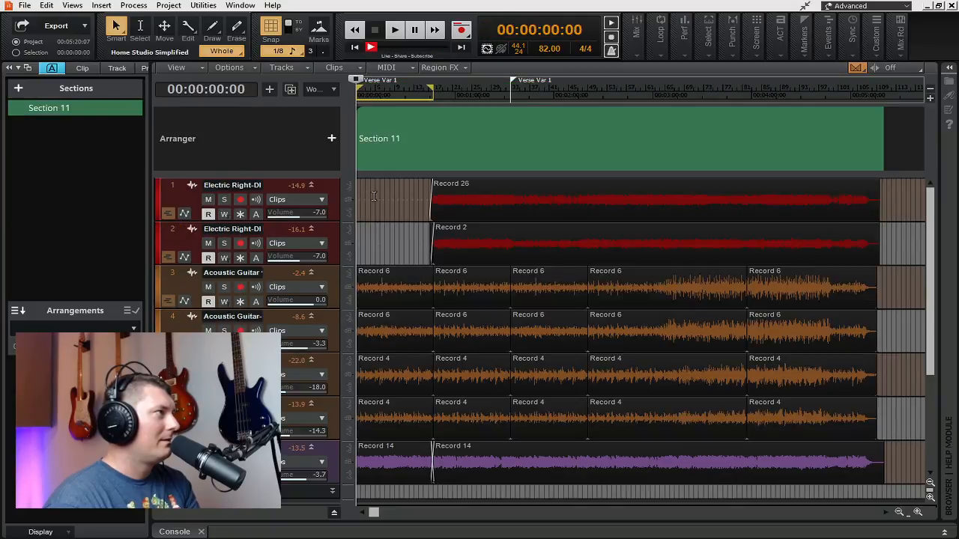
click(445, 118)
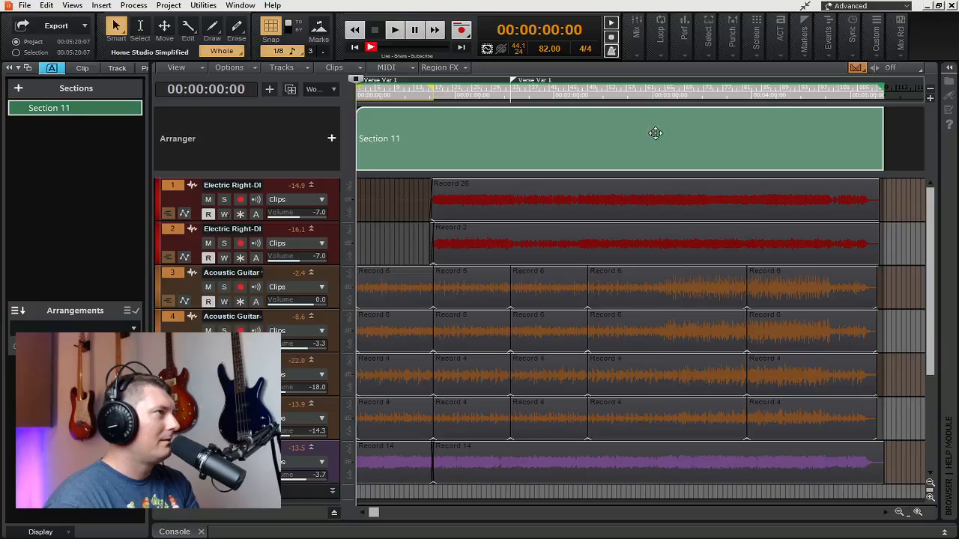
click(912, 152)
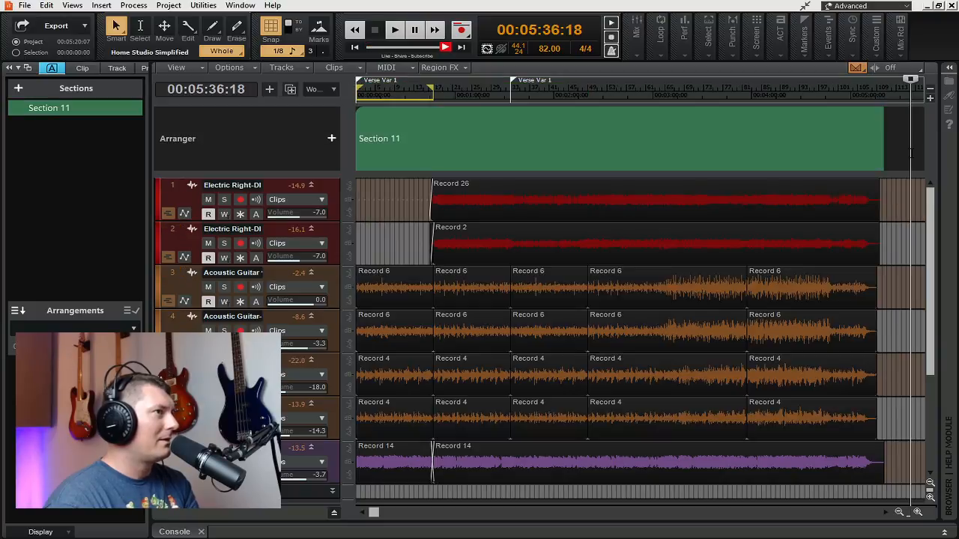
click(840, 151)
click(840, 151)
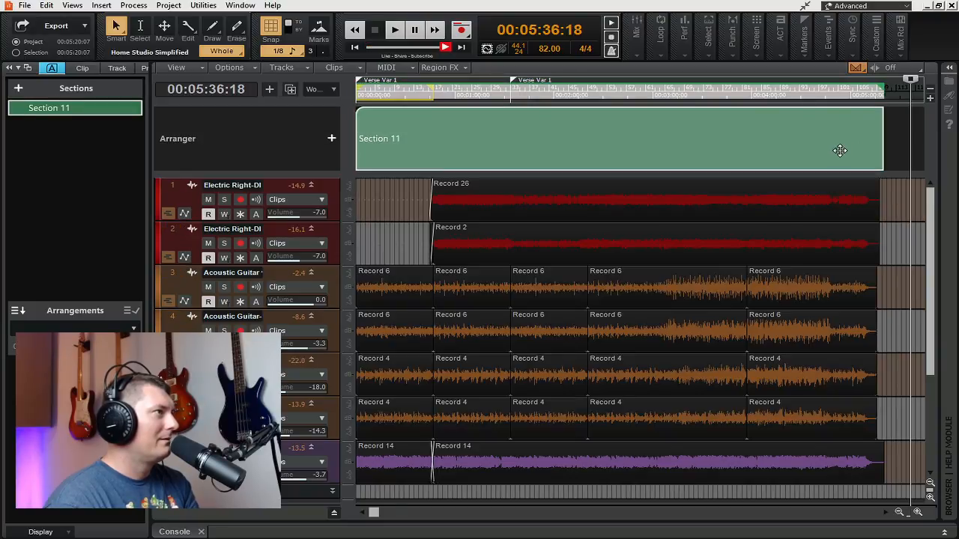
key(Delete)
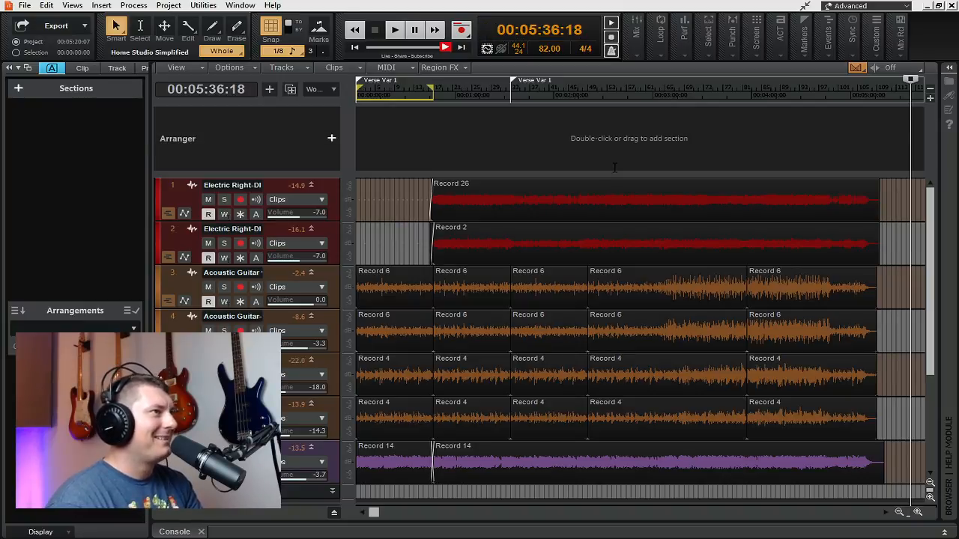
Step: Check the second Verse Var 1 marker's properties without changing them, and review the ruler and Arranger commands for creating sections
double_click(512, 81)
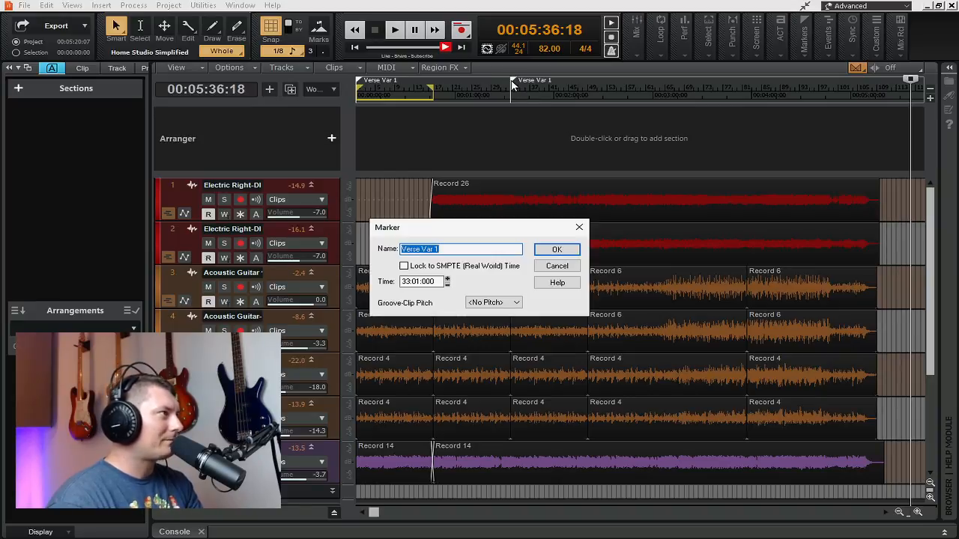
click(556, 267)
right_click(470, 94)
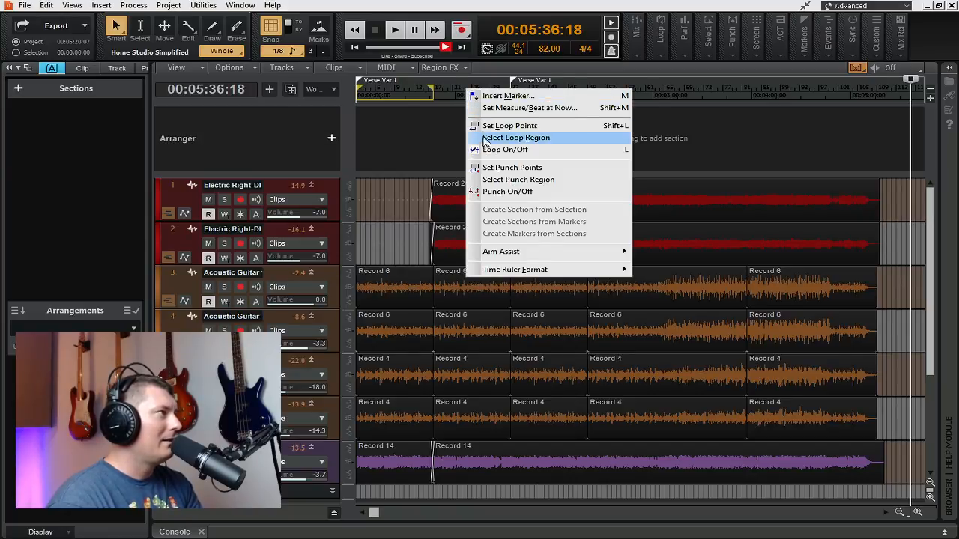
click(438, 120)
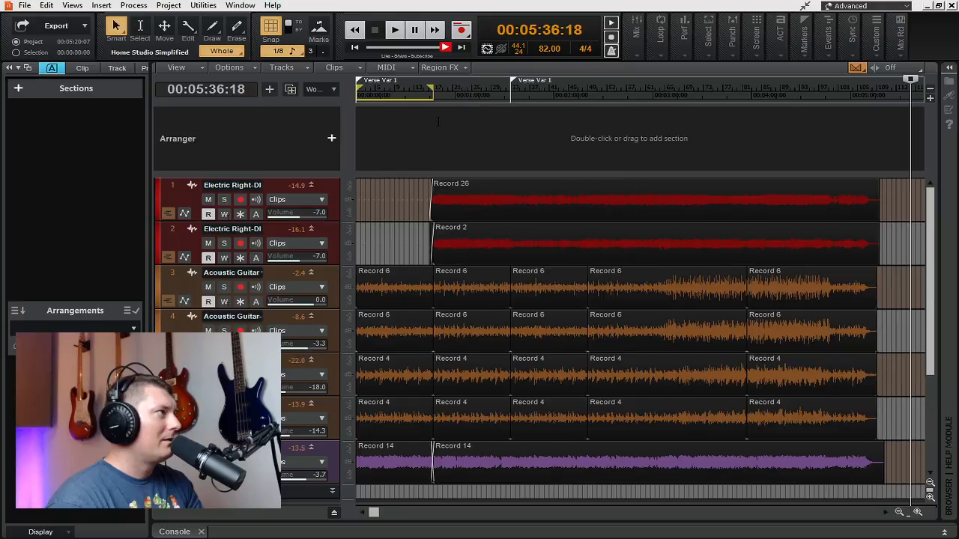
click(438, 121)
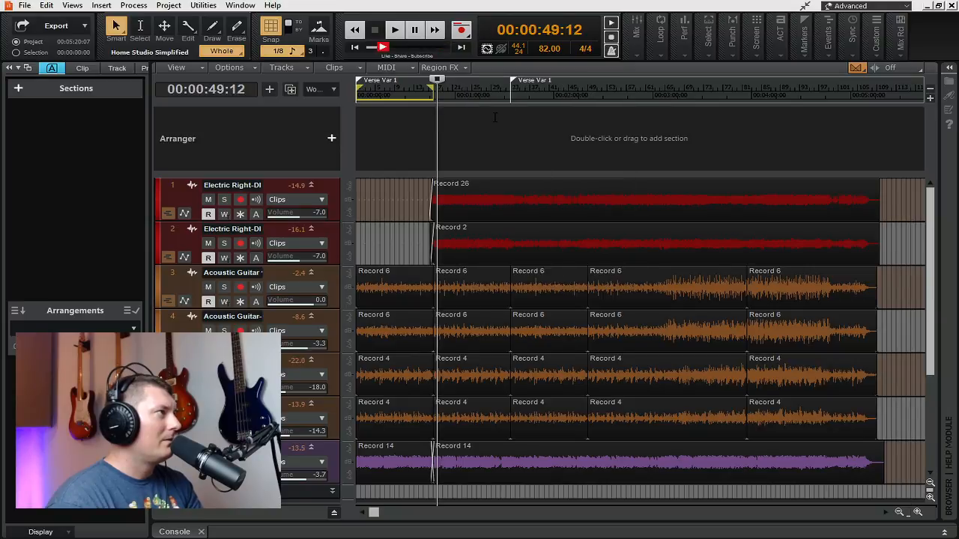
right_click(470, 125)
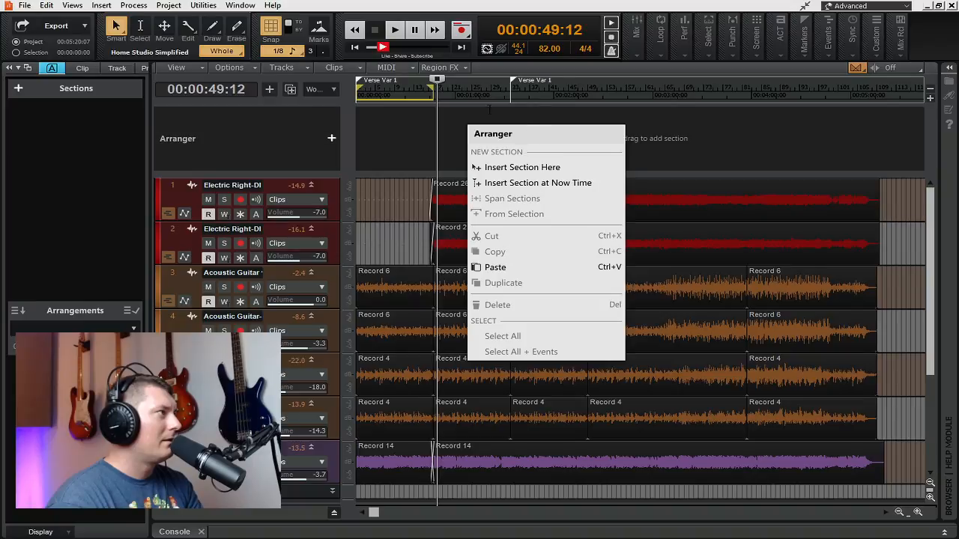
click(406, 93)
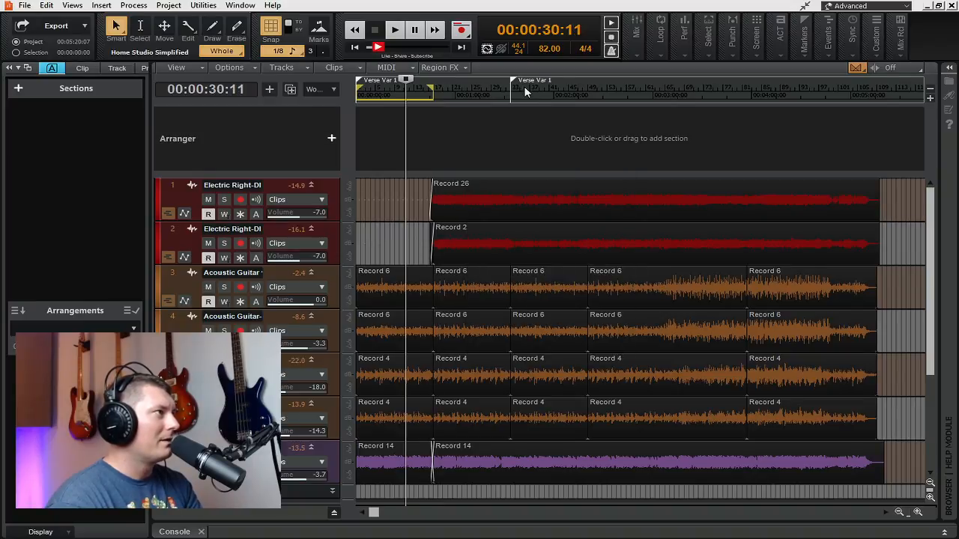
Step: Add two new sections to the Arranger and delete both from the sections list
click(332, 138)
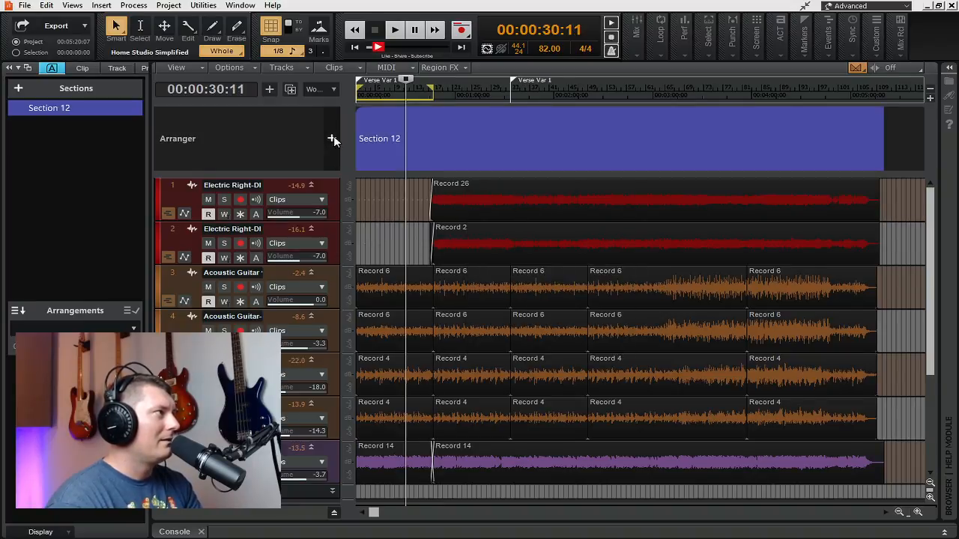
click(332, 138)
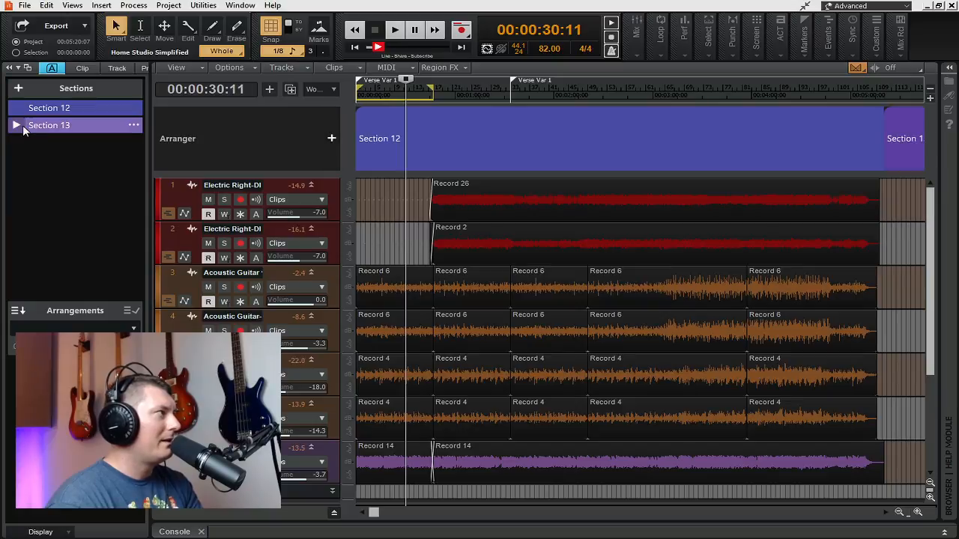
right_click(87, 126)
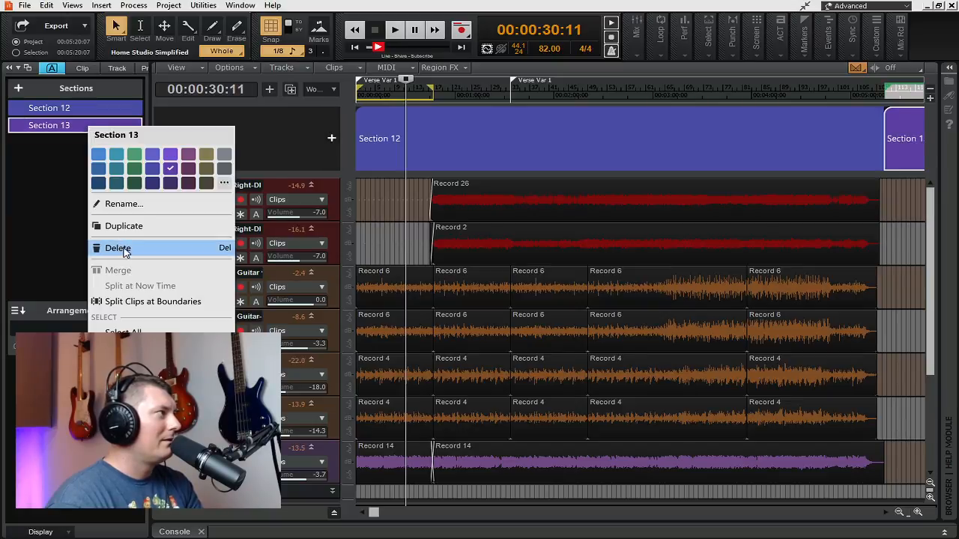
click(120, 244)
right_click(99, 112)
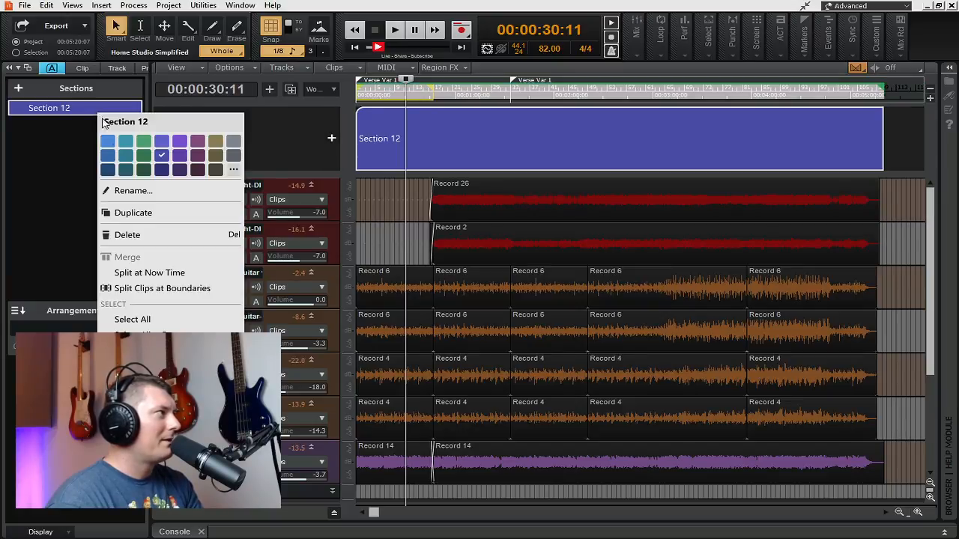
click(137, 235)
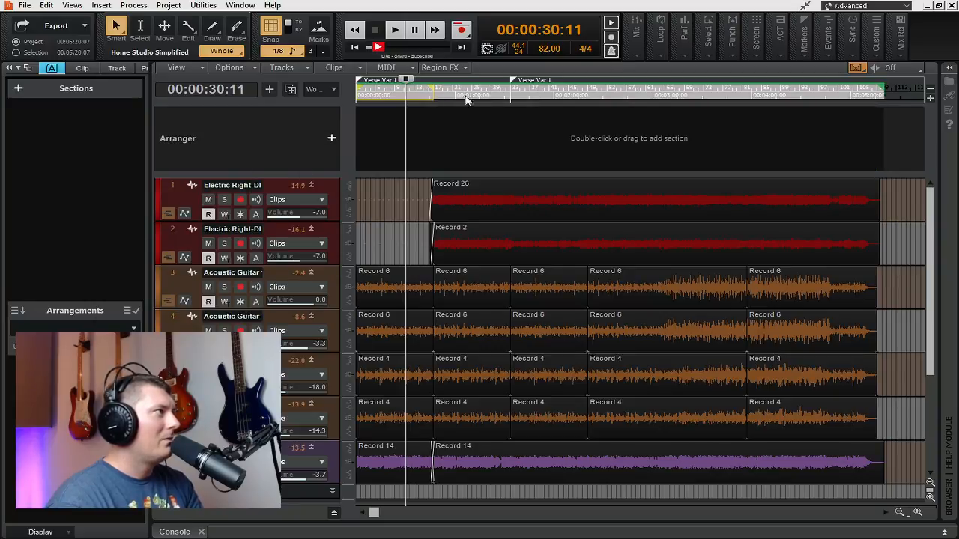
click(905, 134)
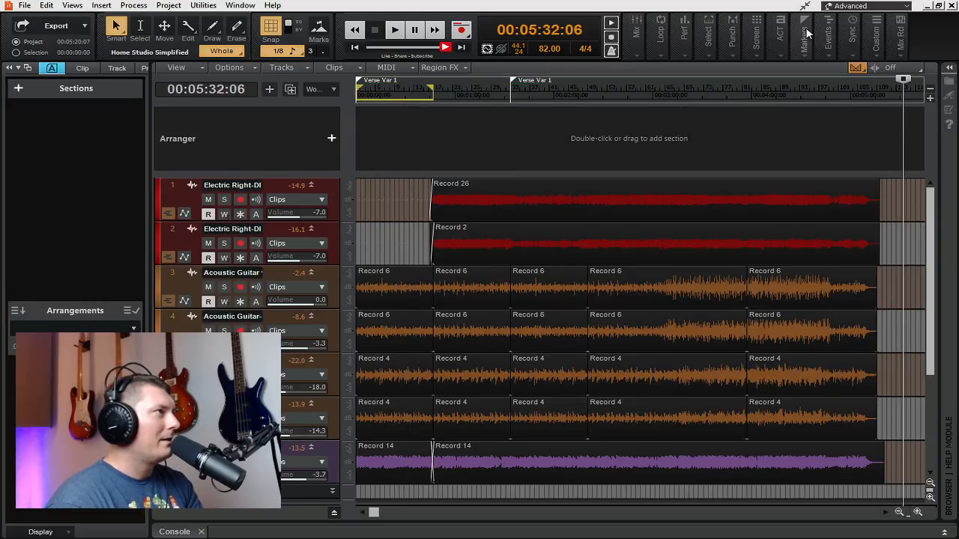
Step: Jump the playhead to the first Verse Var 1 marker by choosing it from the project's marker list
click(807, 33)
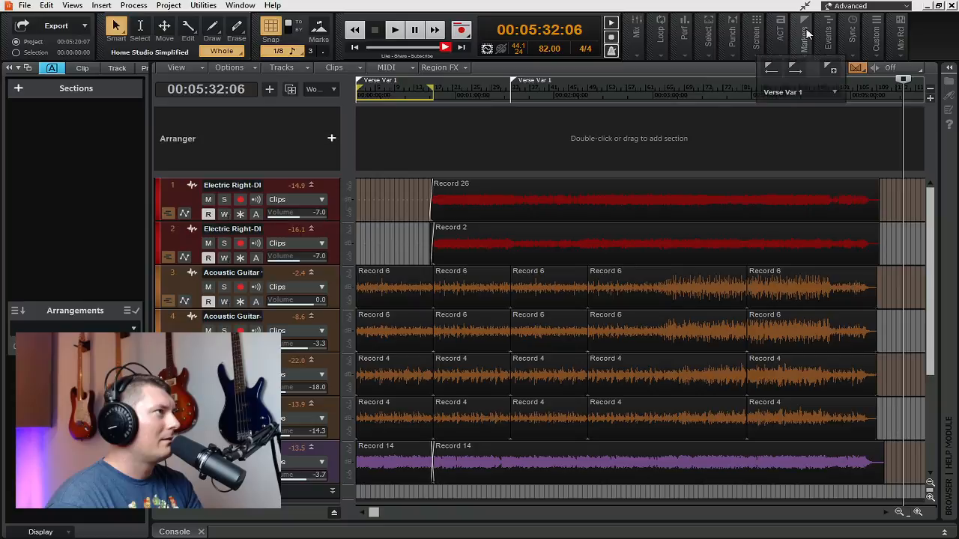
click(798, 102)
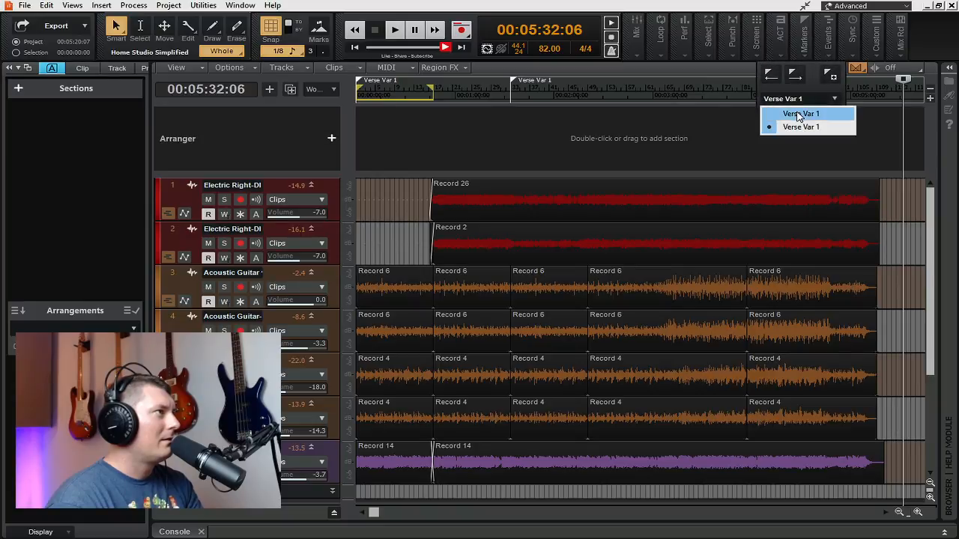
click(797, 113)
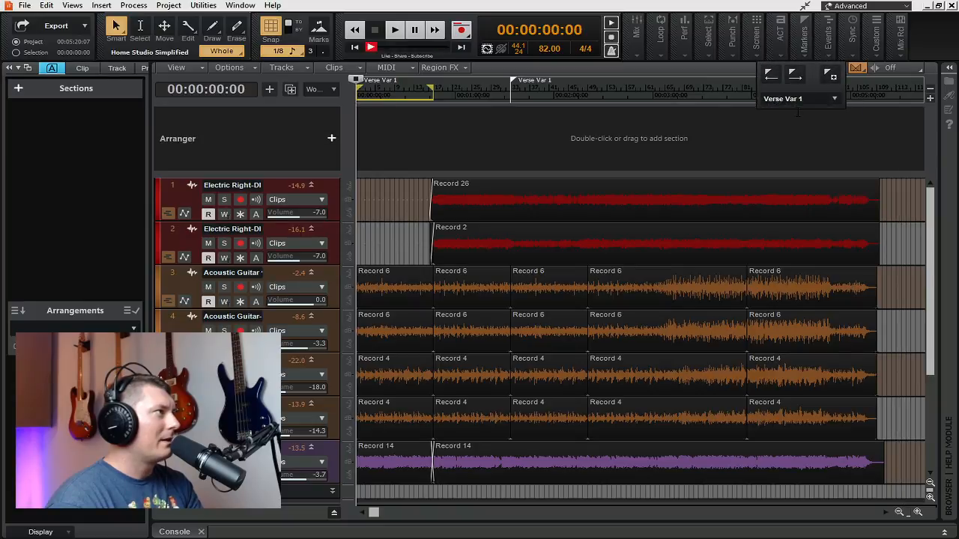
Step: Close the Arranger's commands without choosing one and move the playhead to just after the second Verse Var 1 marker
right_click(367, 125)
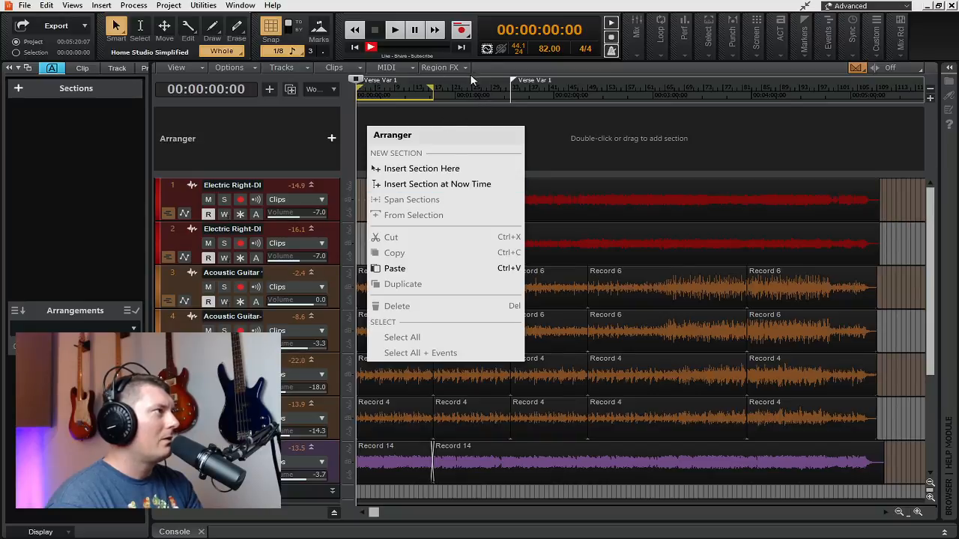
drag(514, 80, 514, 77)
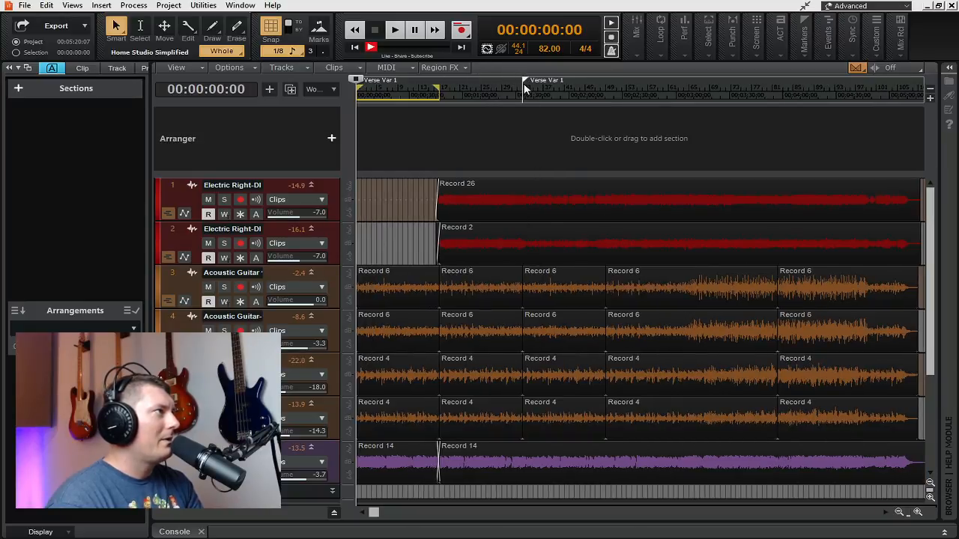
click(524, 88)
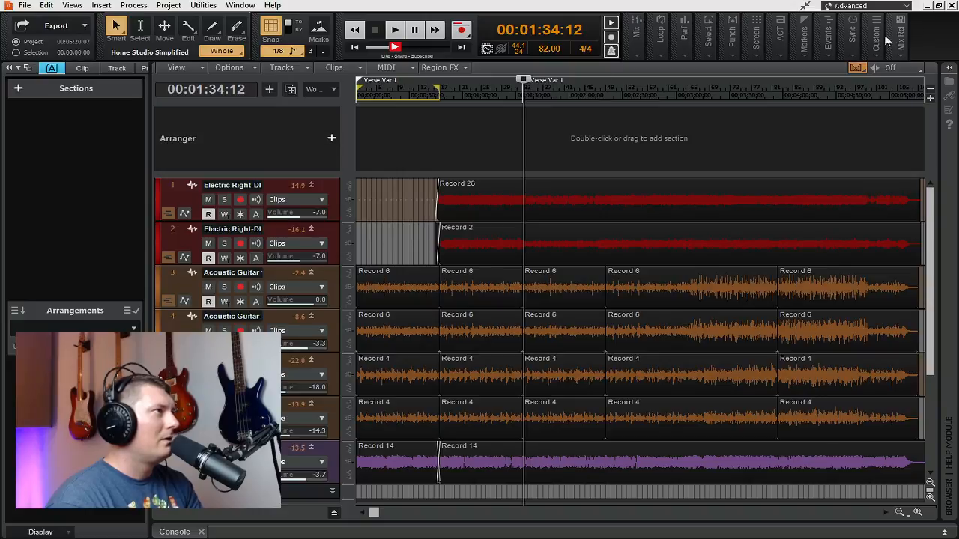
Step: Step back through the project's markers to return the playhead to the first Verse Var 1 marker at the project start
click(808, 42)
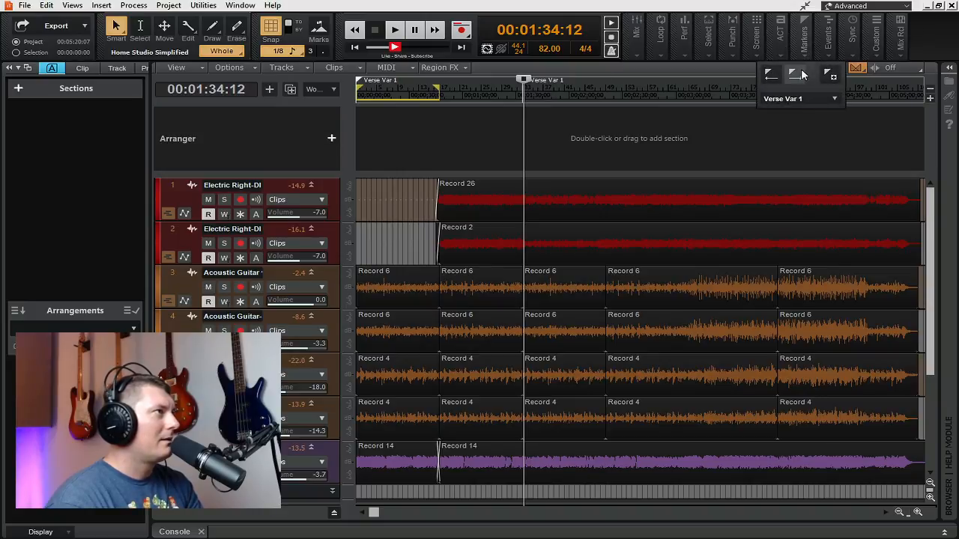
click(776, 76)
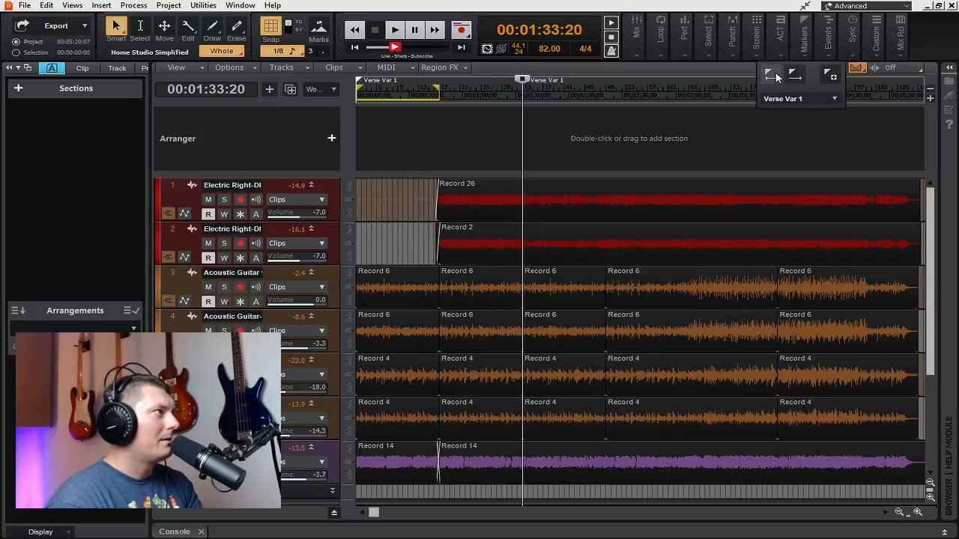
click(776, 77)
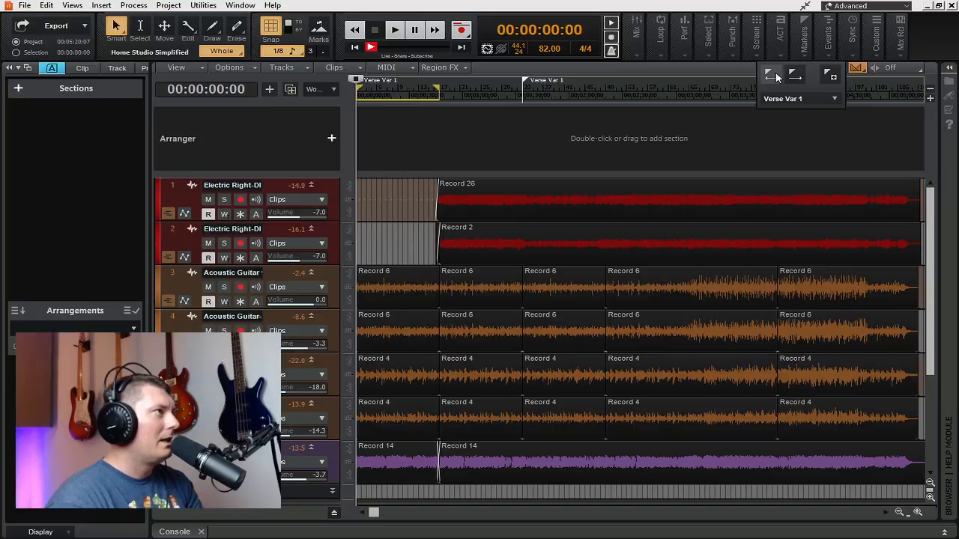
Step: Try to set the time selection's end to 00:01:33:09, copied from the playhead position placed at the second Verse Var 1 marker
click(700, 40)
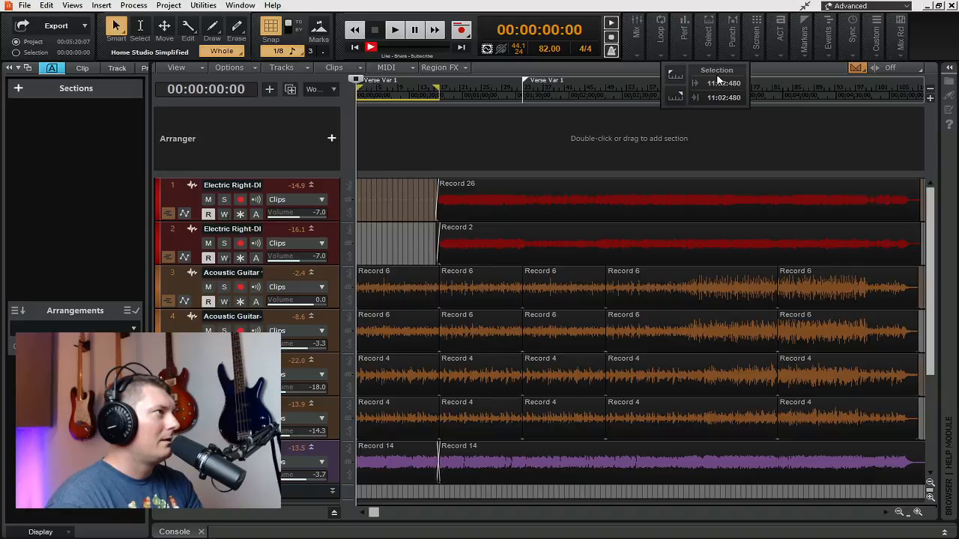
click(676, 96)
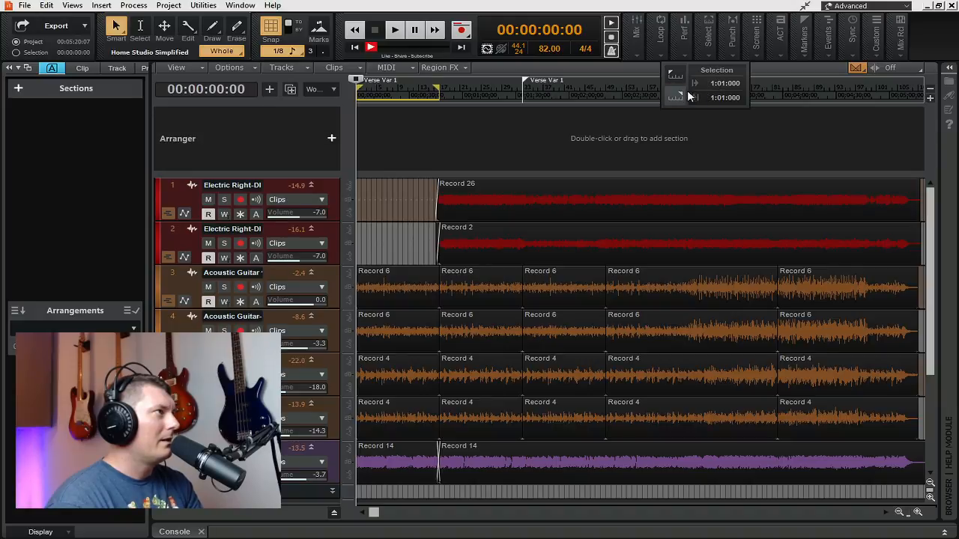
click(522, 91)
right_click(496, 39)
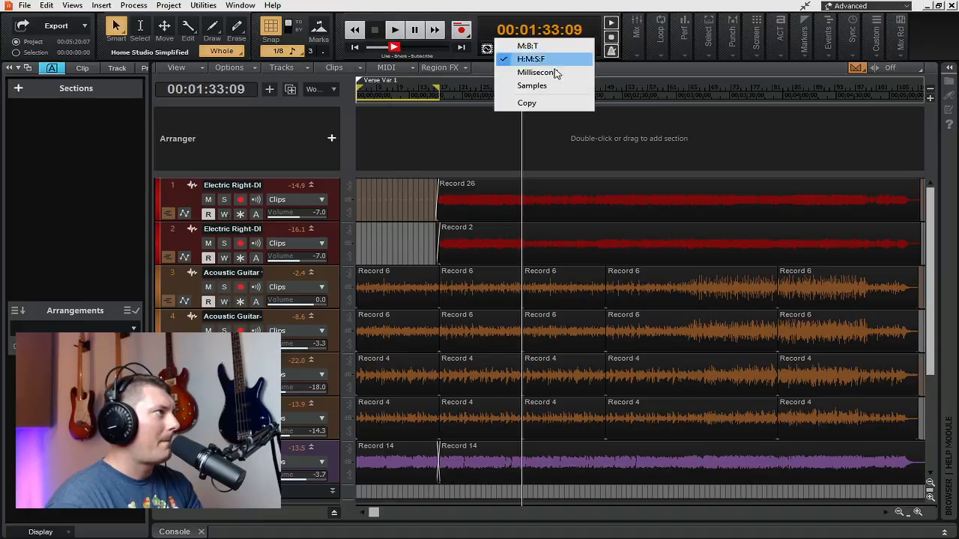
click(527, 104)
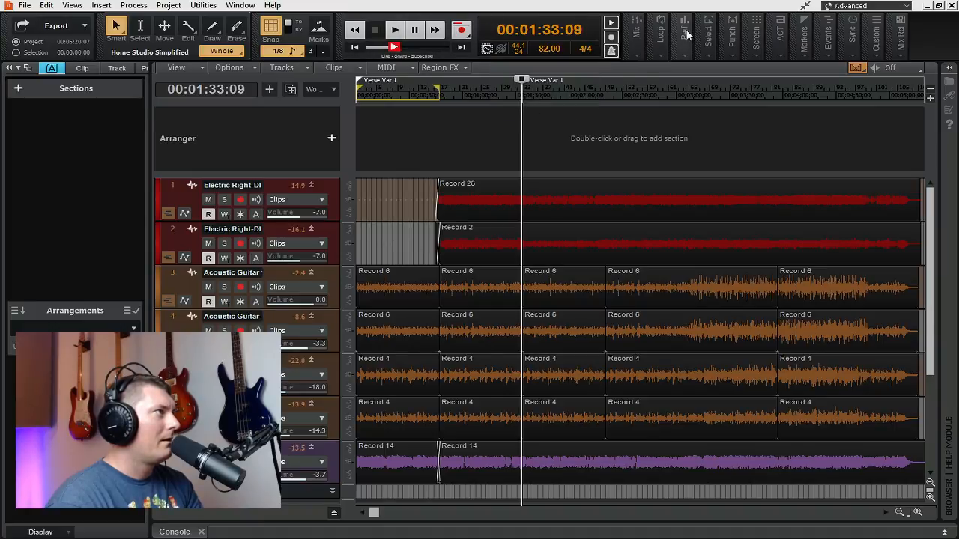
mouse_move(706, 39)
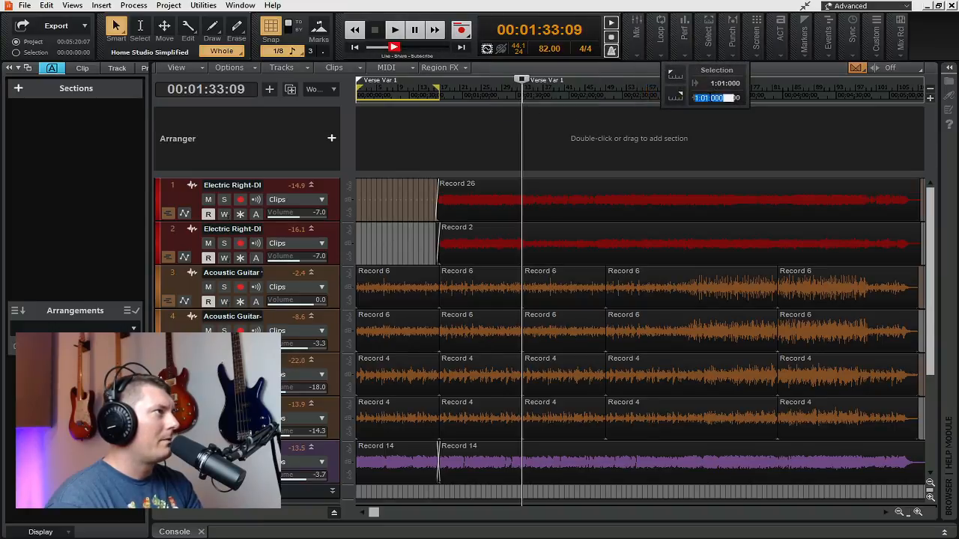
right_click(710, 98)
click(749, 147)
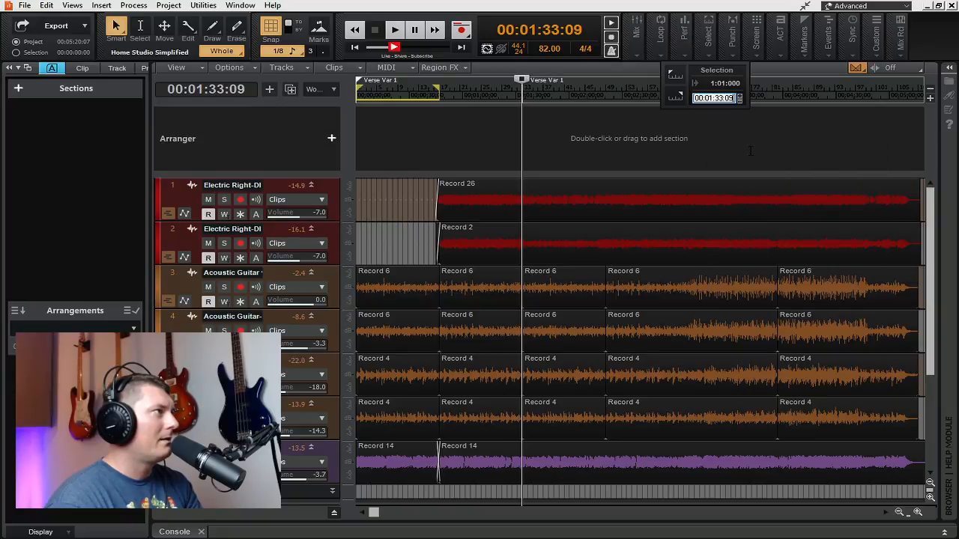
key(Return)
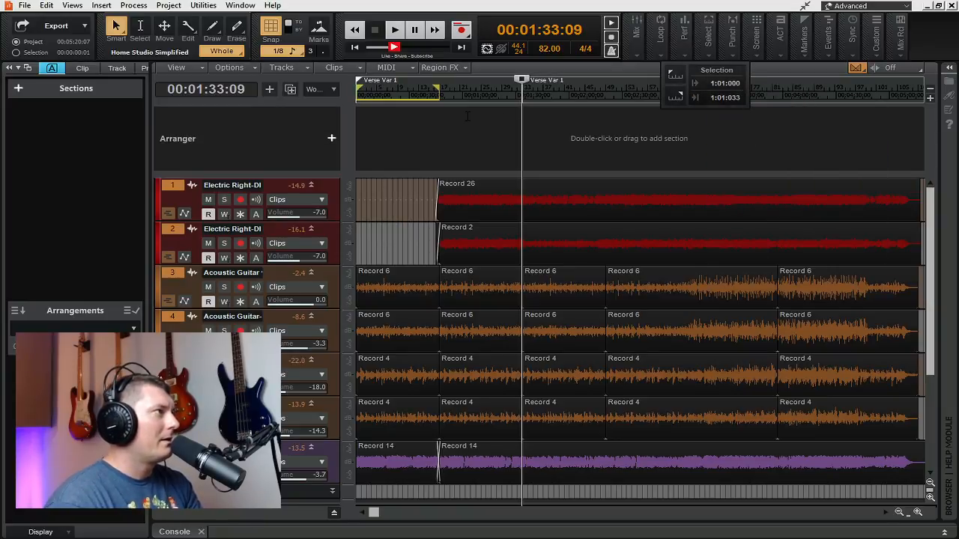
Step: Select the time range from the project start to past the second Verse Var 1 marker and create sections from the markers
click(449, 91)
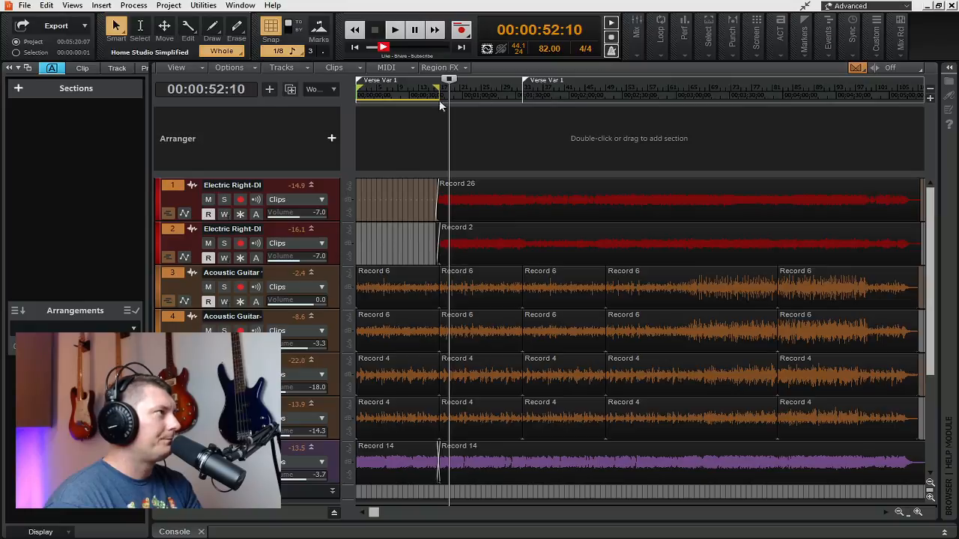
click(397, 127)
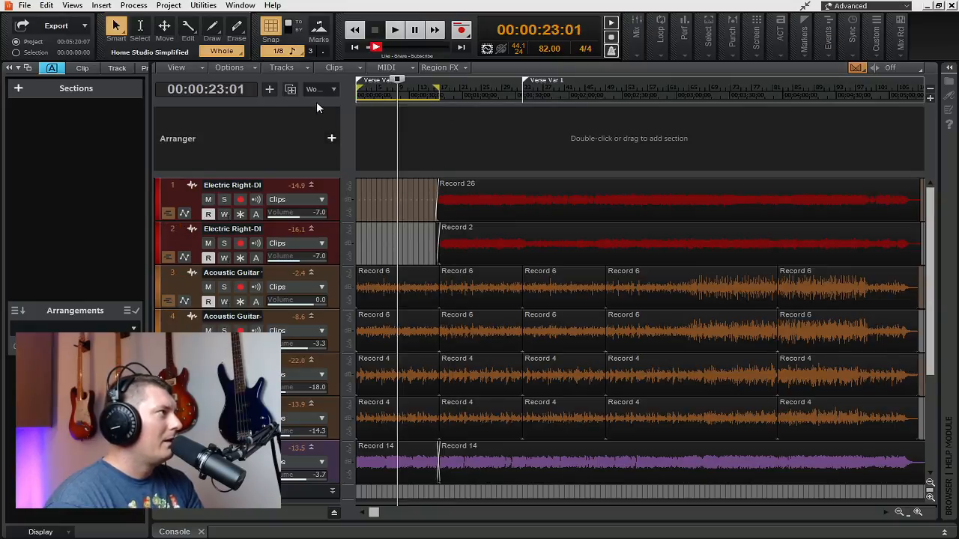
drag(557, 92, 310, 96)
click(526, 92)
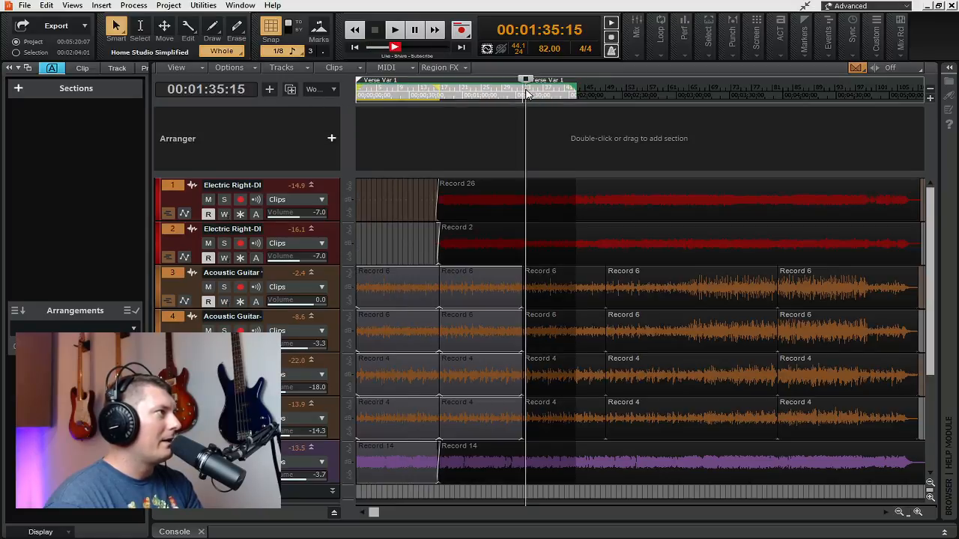
click(519, 93)
right_click(520, 95)
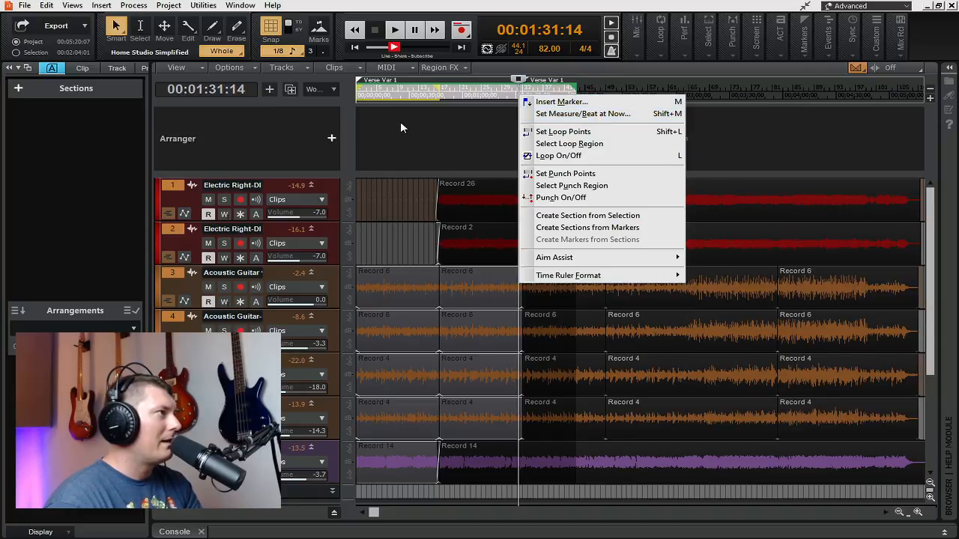
click(588, 227)
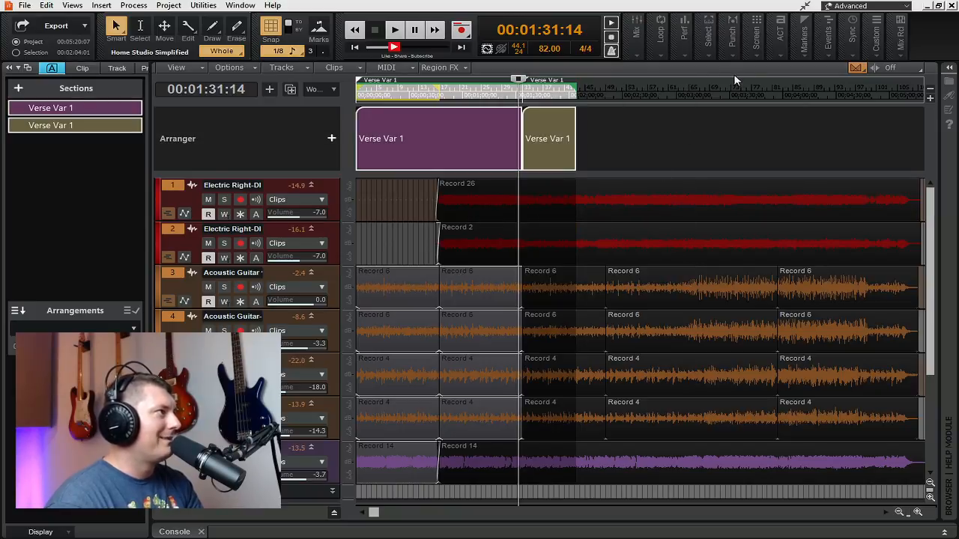
Step: Delete the second Verse Var 1 section from the Arranger while keeping its clips
scroll(608, 90, right, 3)
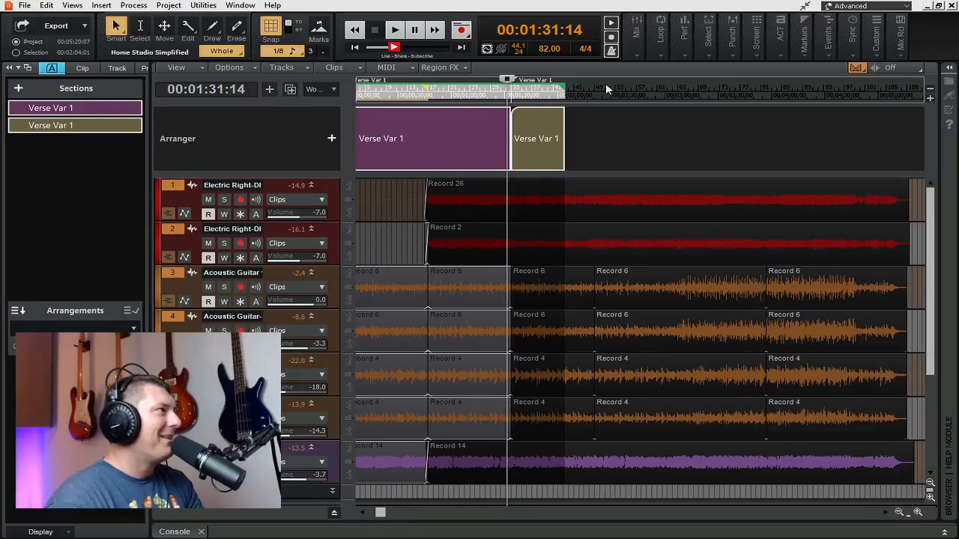
click(546, 139)
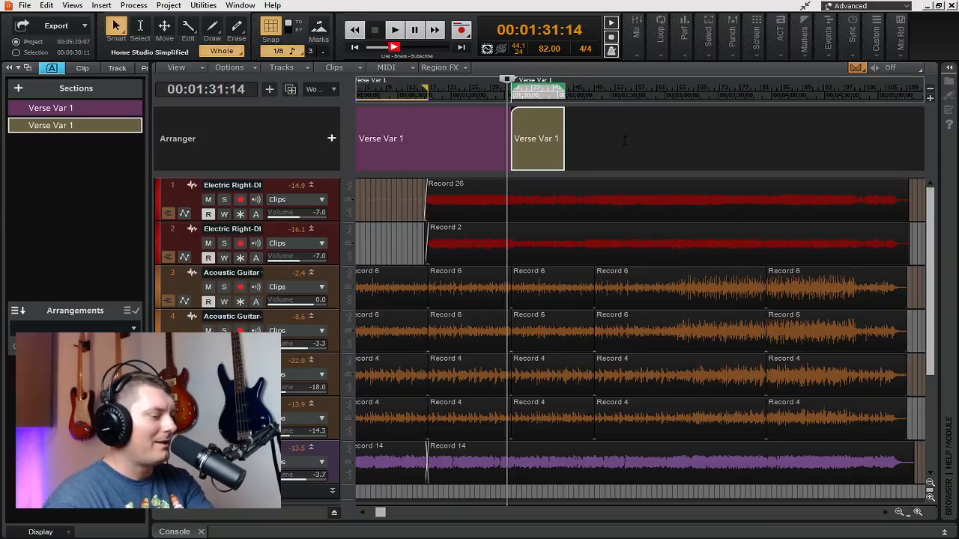
key(Delete)
key(ctrl+s)
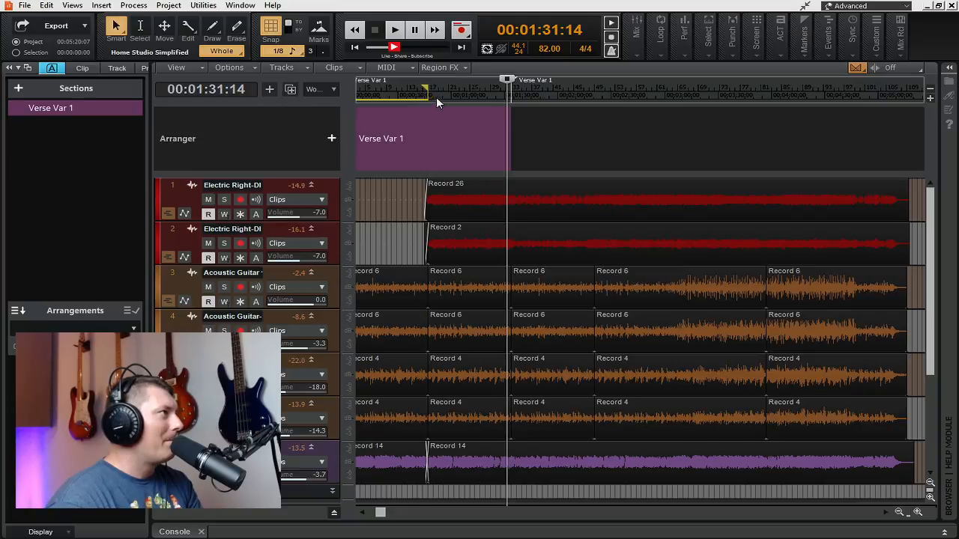
Step: Delete the first Verse Var 1 section together with its clips, and undo that deletion
click(449, 112)
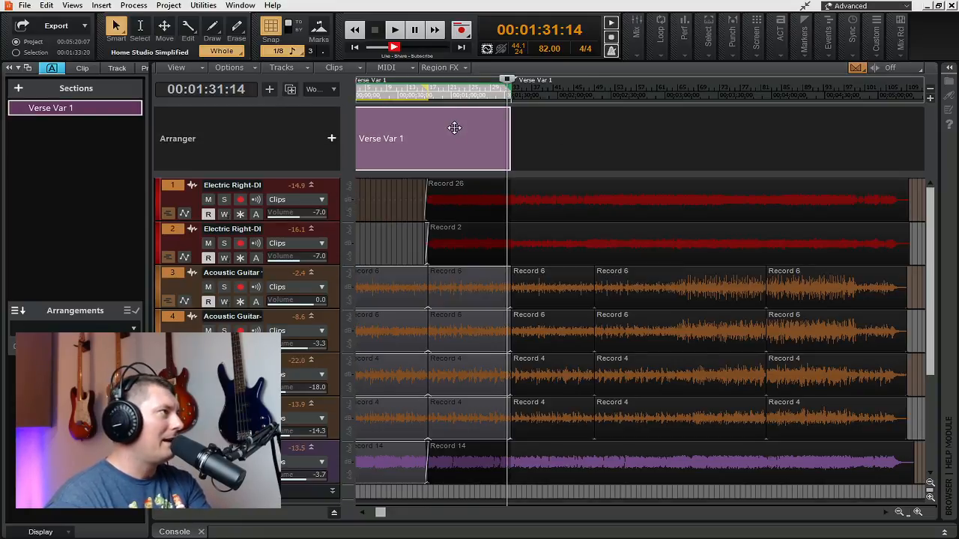
click(577, 150)
click(456, 131)
key(Delete)
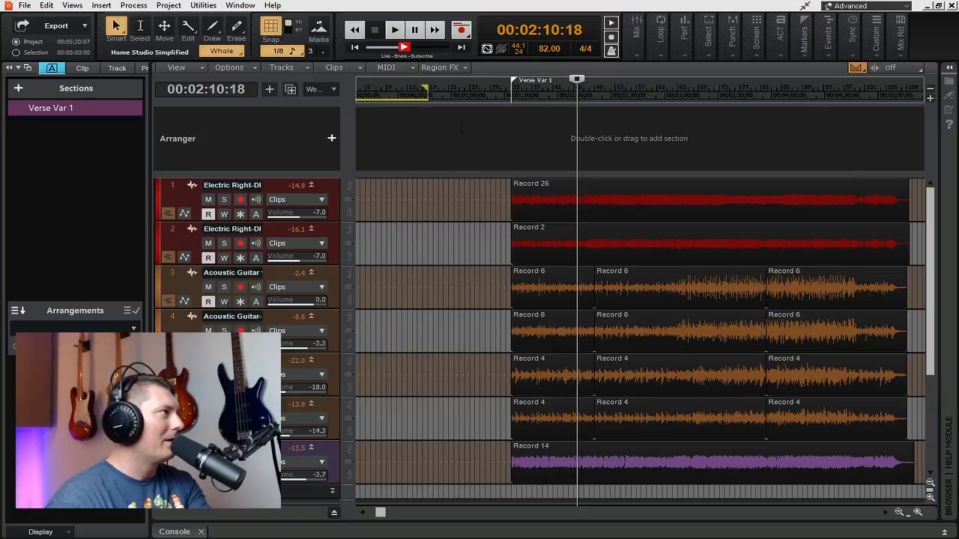
key(ctrl+z)
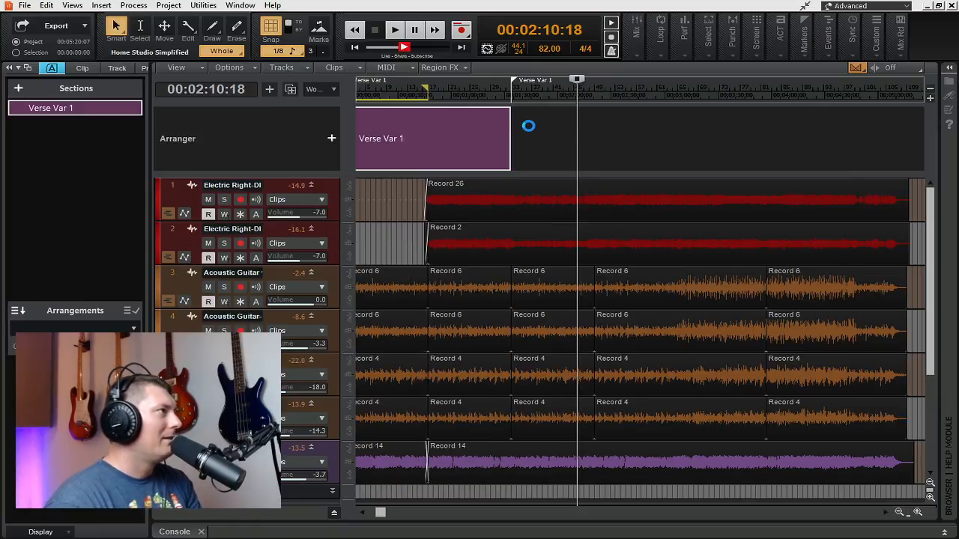
Step: Delete the remaining Verse Var 1 section without its clips and return the playhead to the project start
click(448, 122)
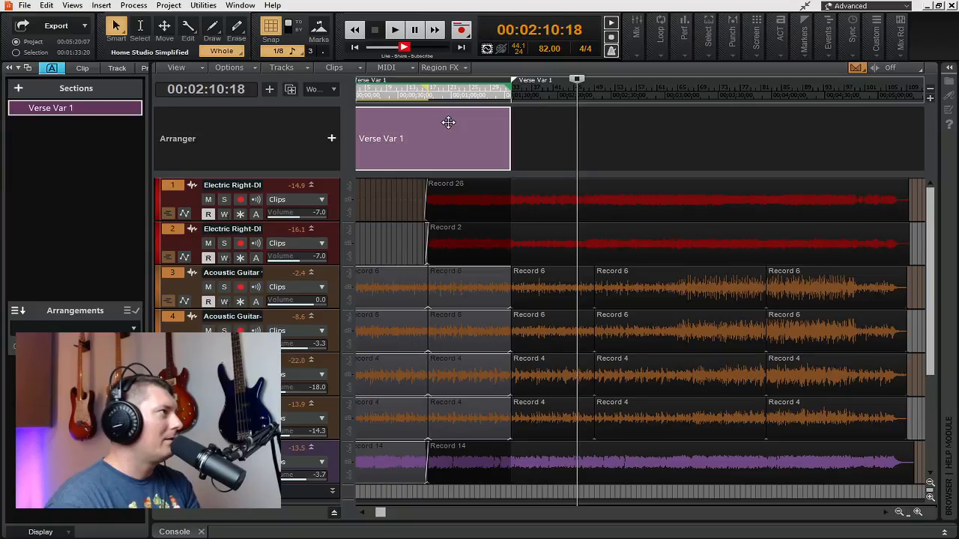
click(448, 122)
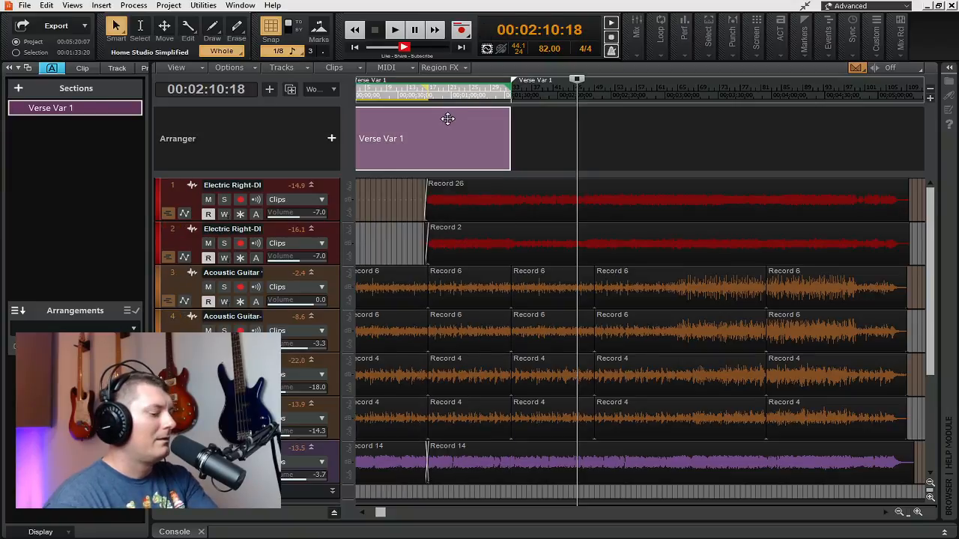
key(Delete)
click(356, 48)
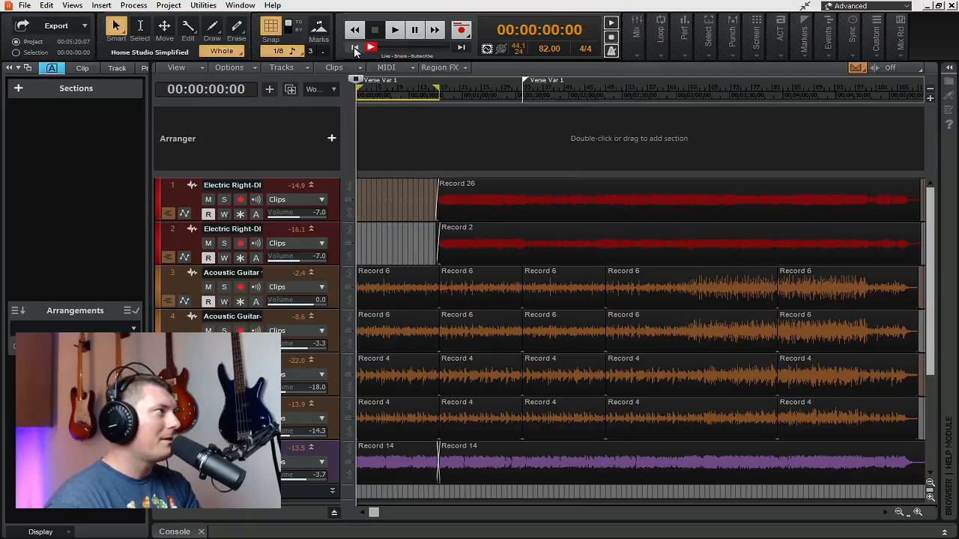
Step: Clear the loop region from the ruler, and try Set Loop Points before undoing that loop change
key(l)
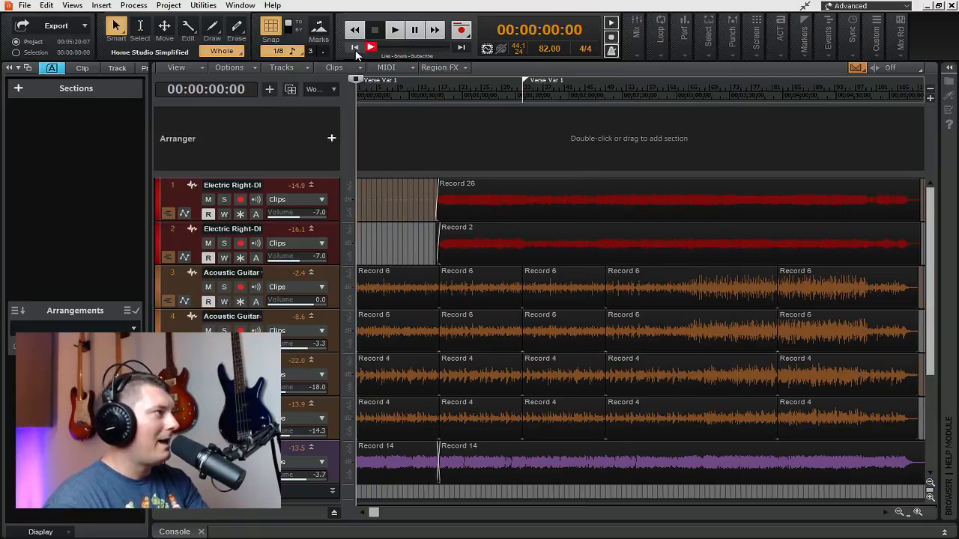
right_click(378, 91)
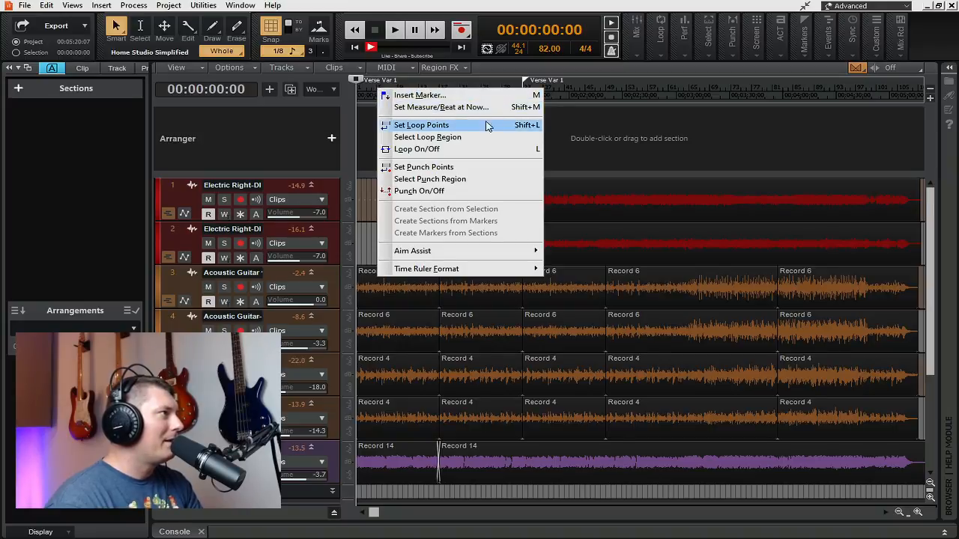
click(525, 76)
key(ctrl+Right)
right_click(555, 85)
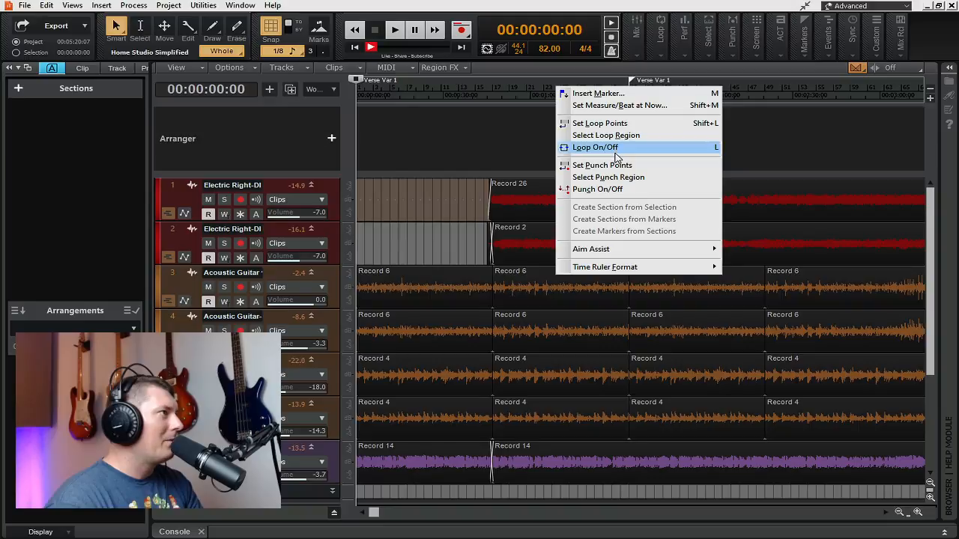
click(601, 123)
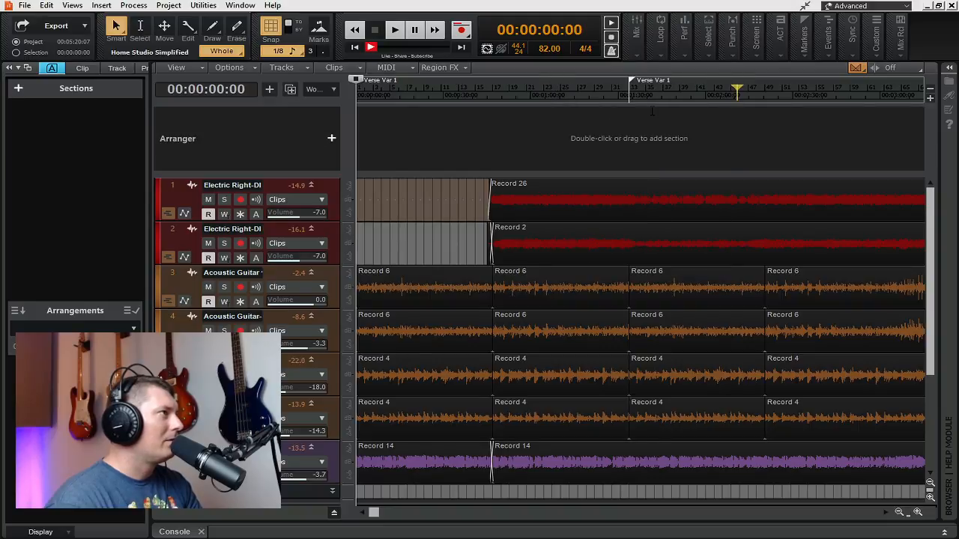
key(ctrl+z)
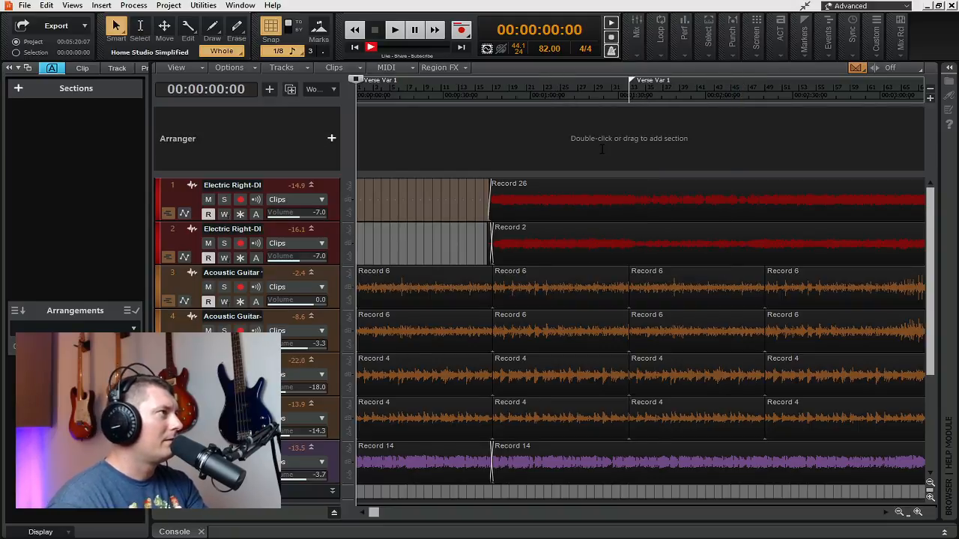
Step: Select the time range from the project start to the second Verse Var 1 marker and create sections from the markers
drag(627, 95, 298, 101)
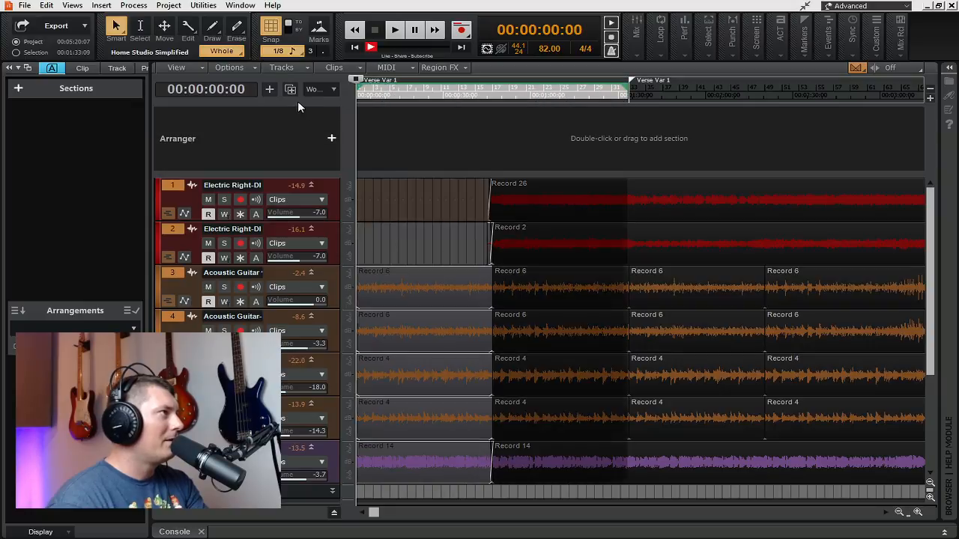
right_click(464, 94)
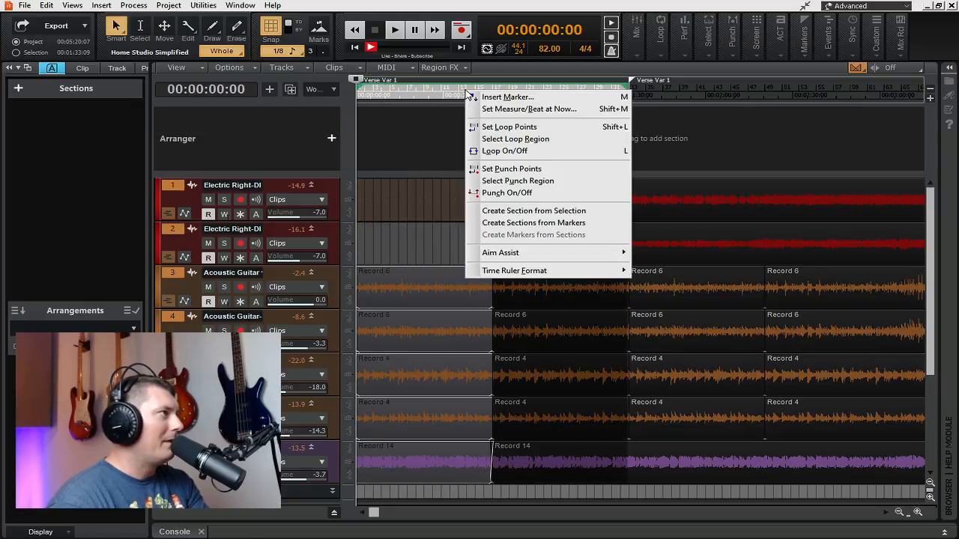
click(529, 224)
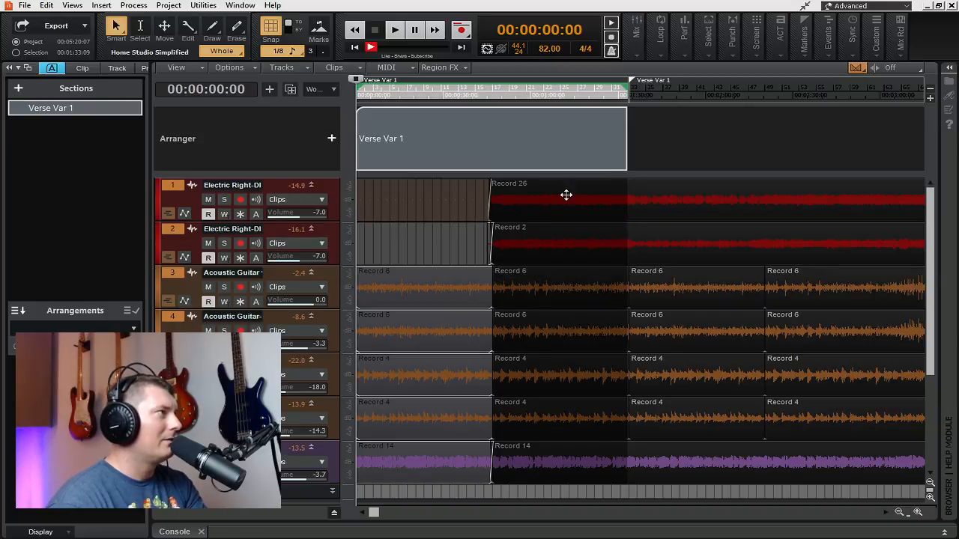
Step: Remove the Verse Var 1 section while keeping its clips, and undo recent edits back to the original loop region
click(507, 115)
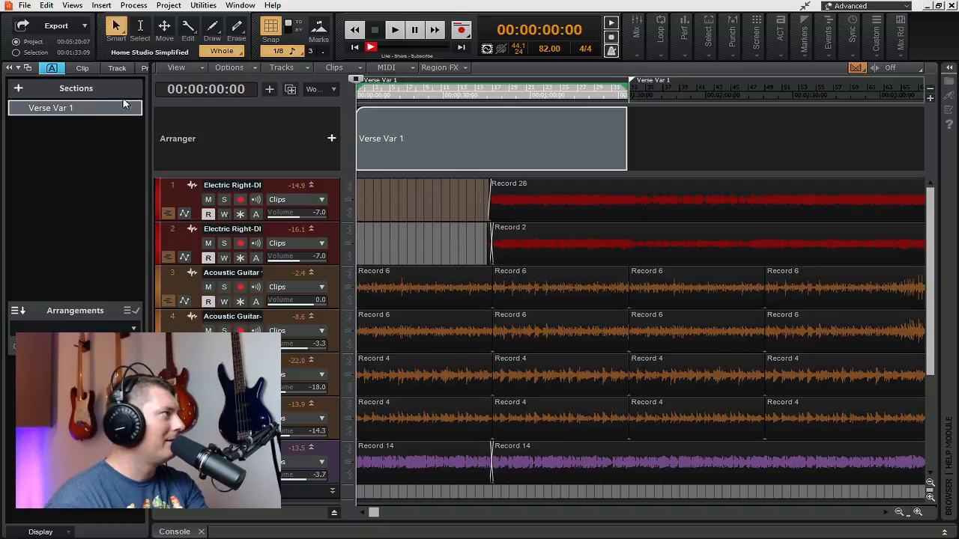
key(Delete)
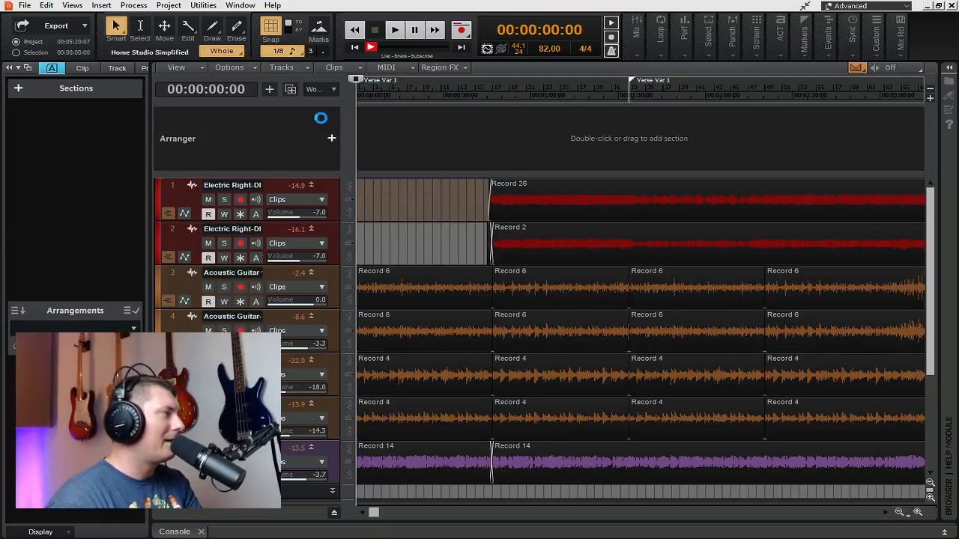
key(ctrl+z)
key(ctrl+shift+z)
key(ctrl+z)
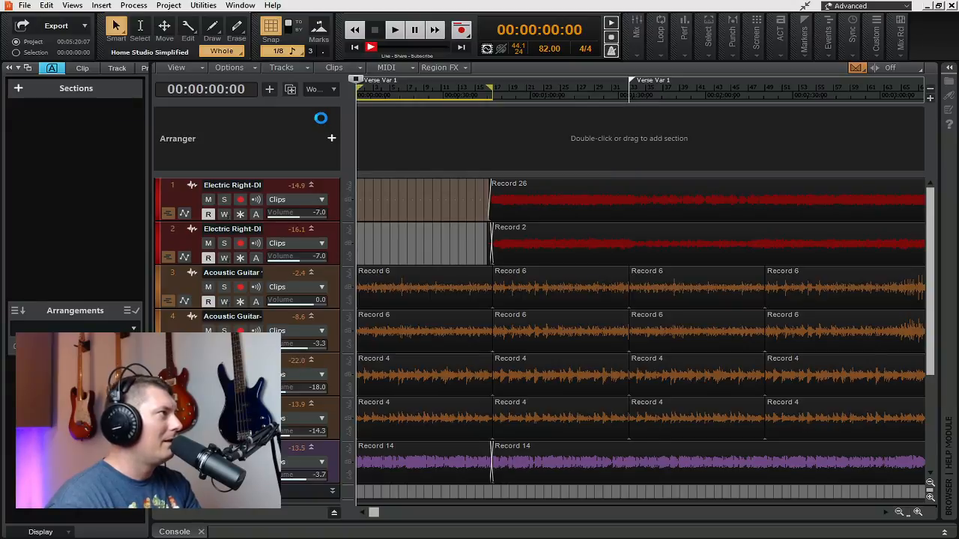
Step: Undo the recent section edits back to the original sections from Verse Var 1 to Section 8, save the project and clear the selection
key(ctrl+z)
key(ctrl+z)
key(ctrl+z)
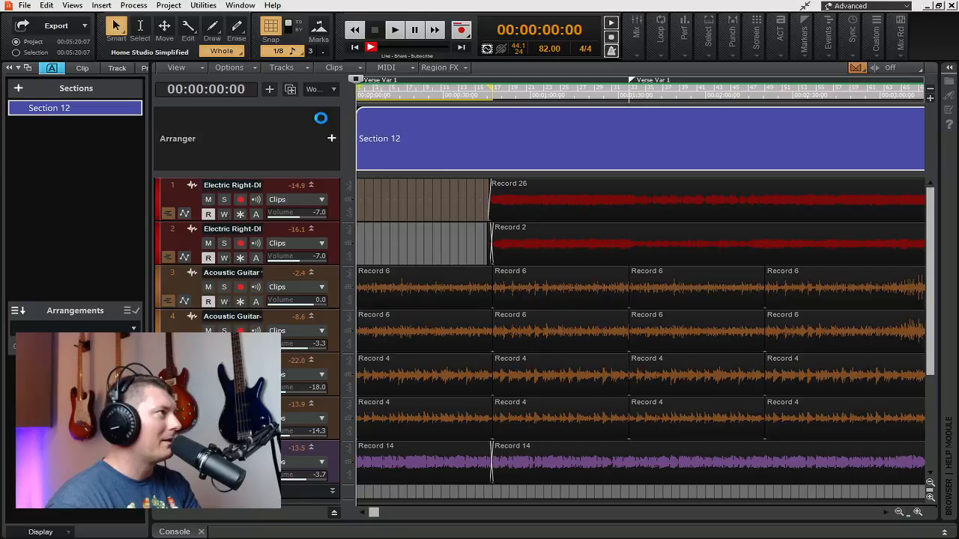
key(ctrl+z)
key(ctrl+z)
key(ctrl+z)
key(ctrl+z)
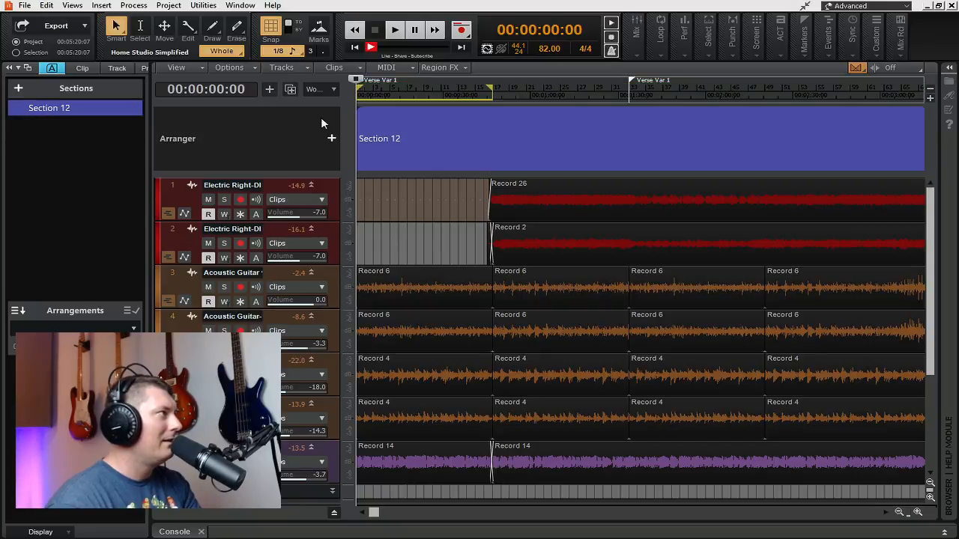
key(ctrl+z)
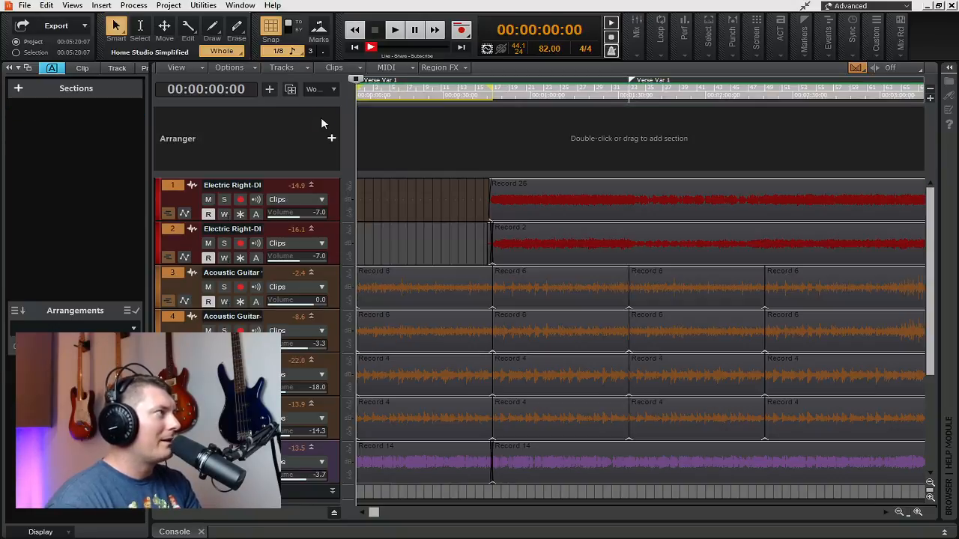
key(ctrl+z)
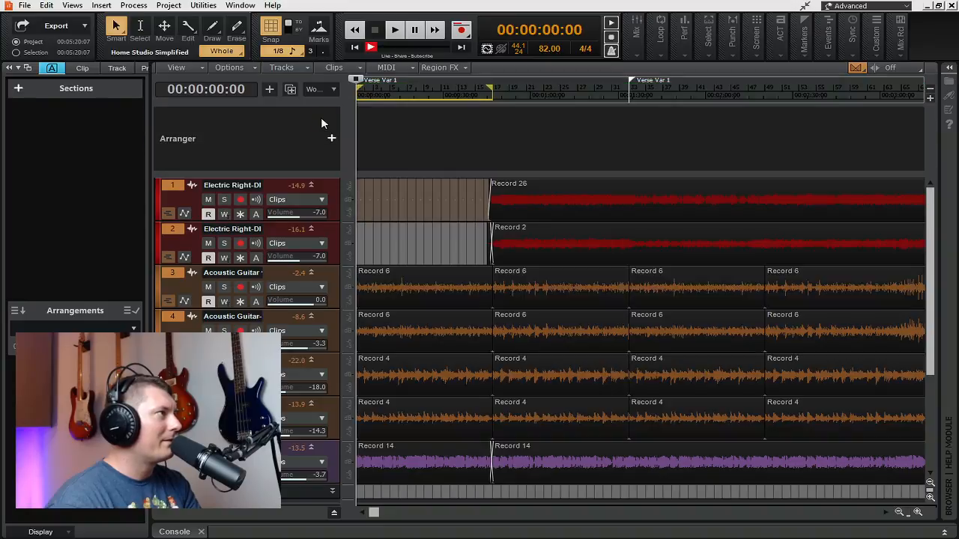
key(ctrl+z)
key(ctrl+z)
key(ctrl+z)
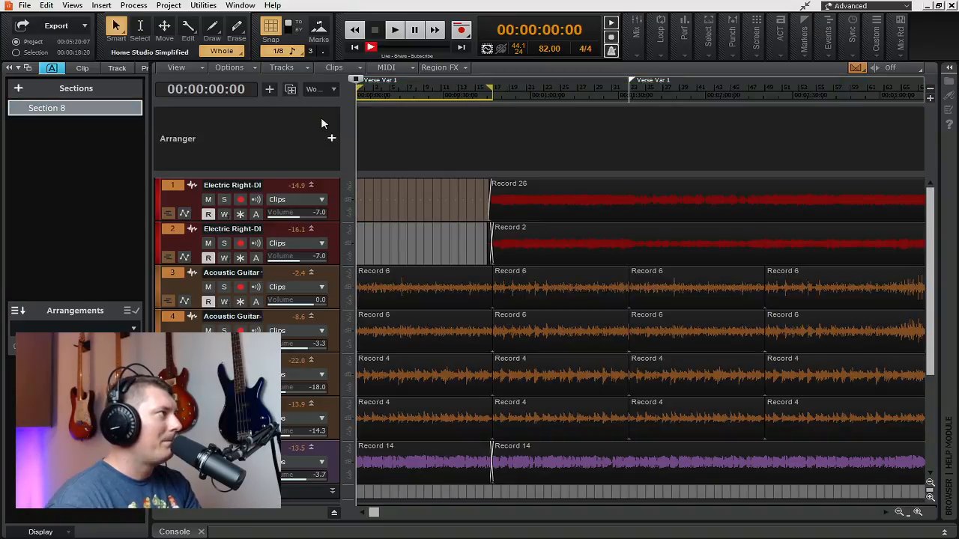
key(ctrl+z)
key(ctrl+z)
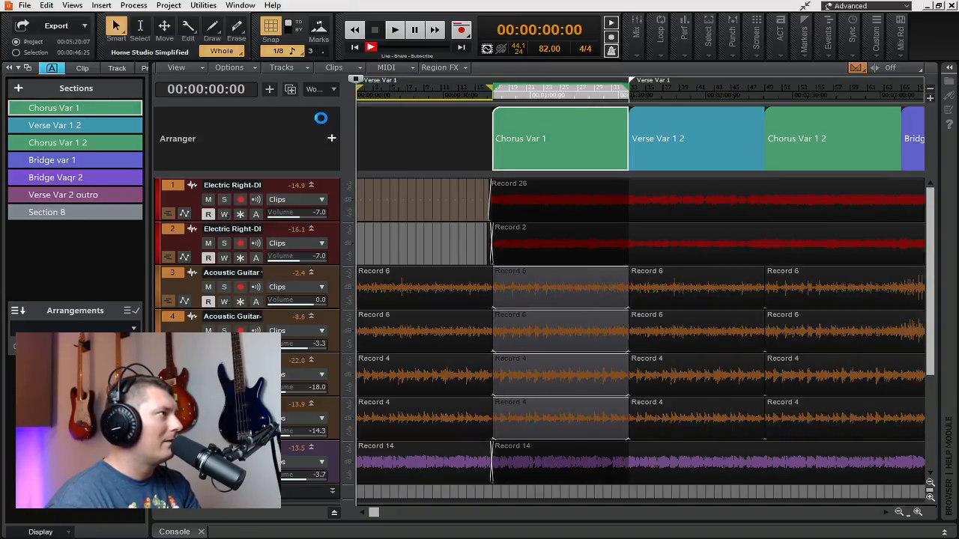
key(ctrl+s)
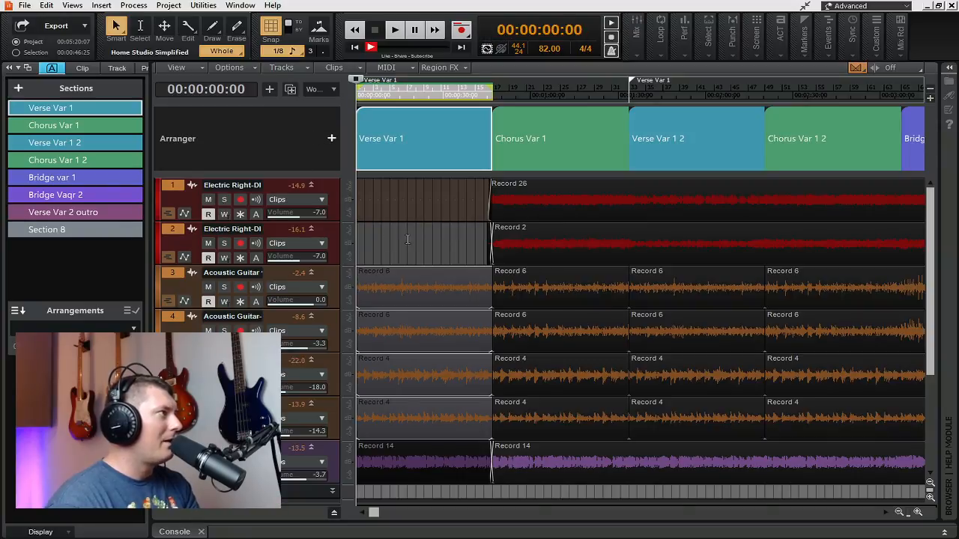
click(397, 198)
click(354, 47)
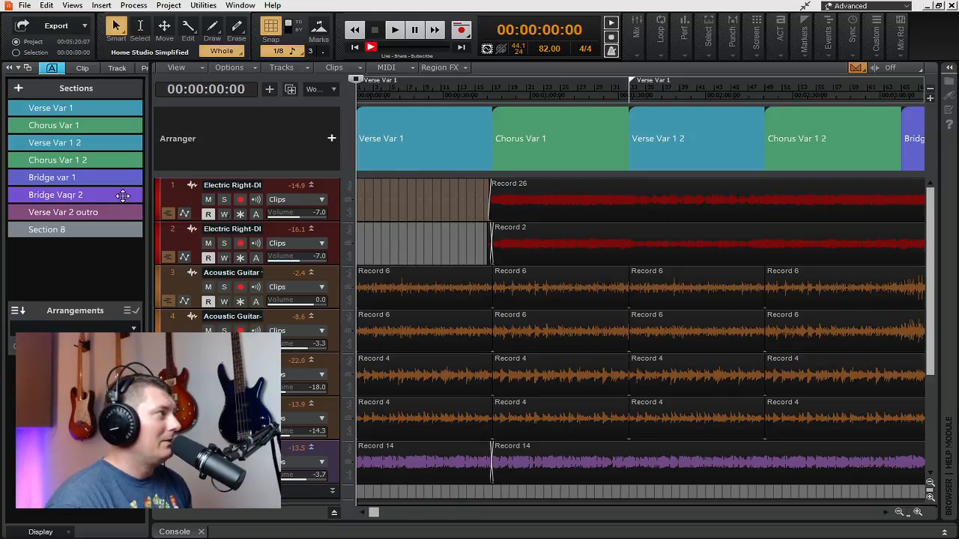
Step: Delete Section 8 from the sections list and return the playhead to the project start
click(78, 229)
right_click(78, 230)
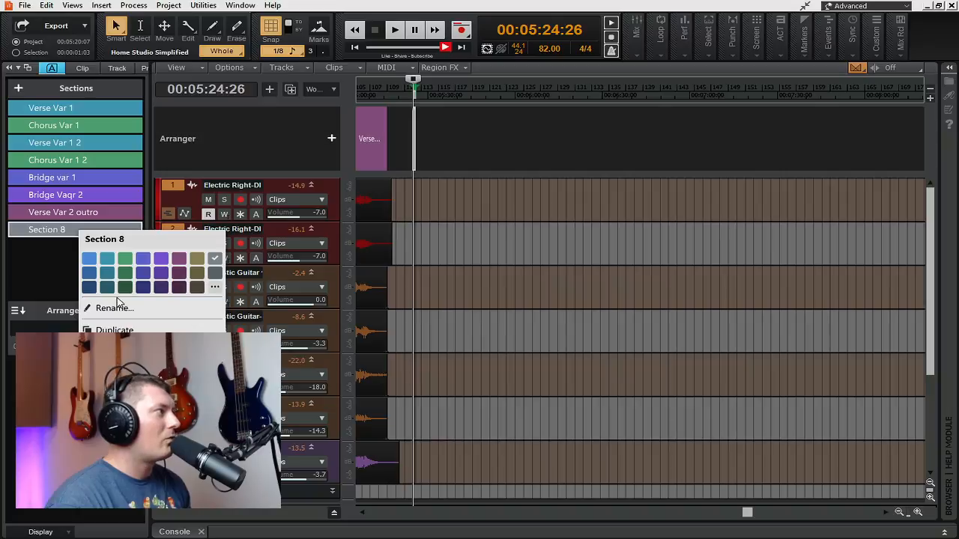
right_click(56, 229)
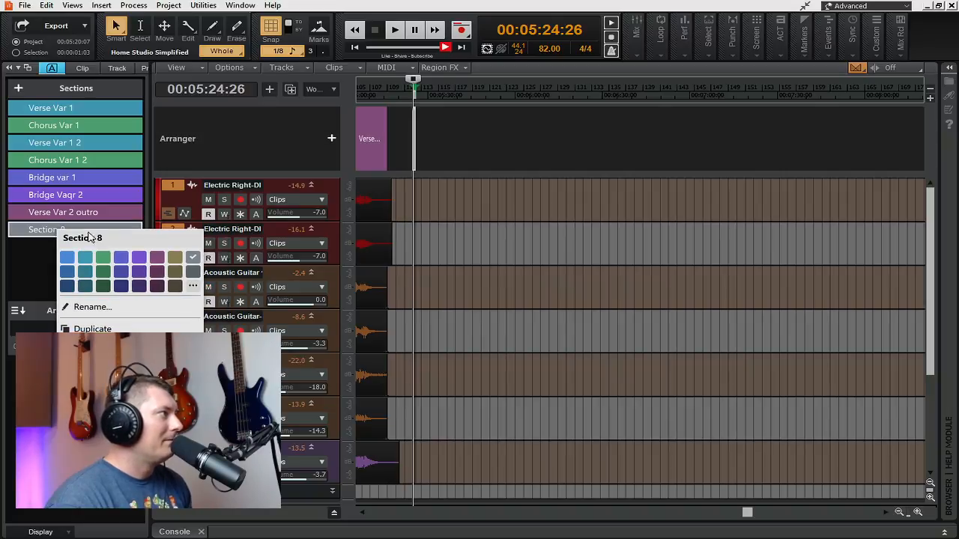
click(36, 231)
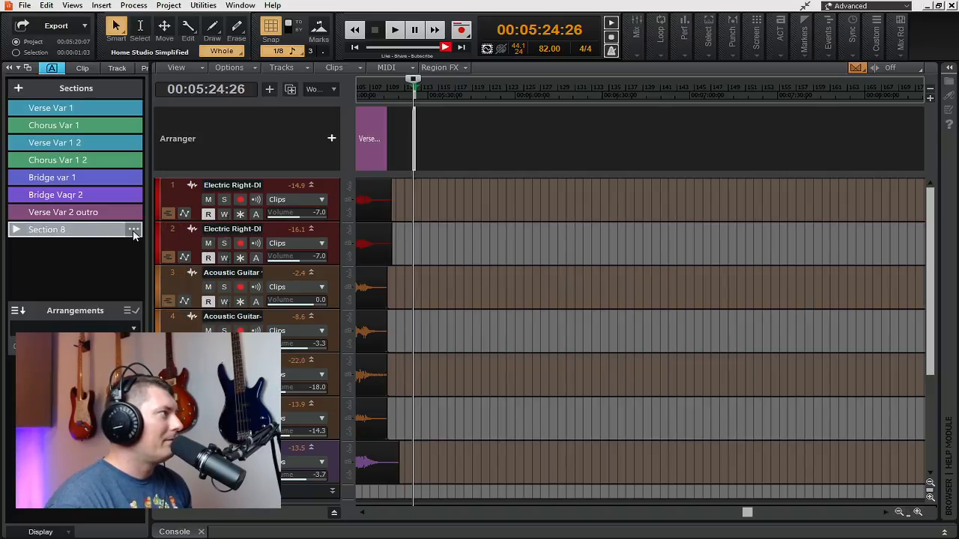
click(135, 231)
click(159, 355)
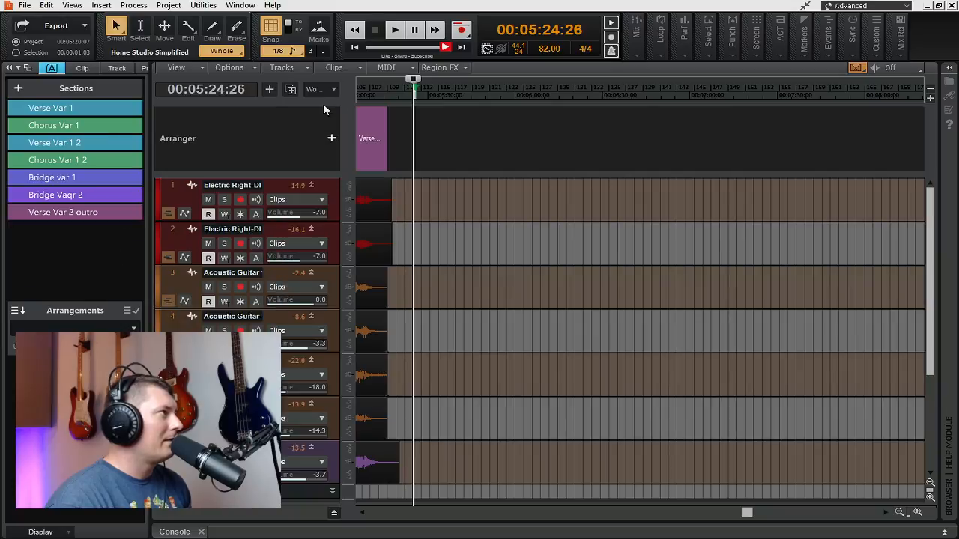
click(354, 29)
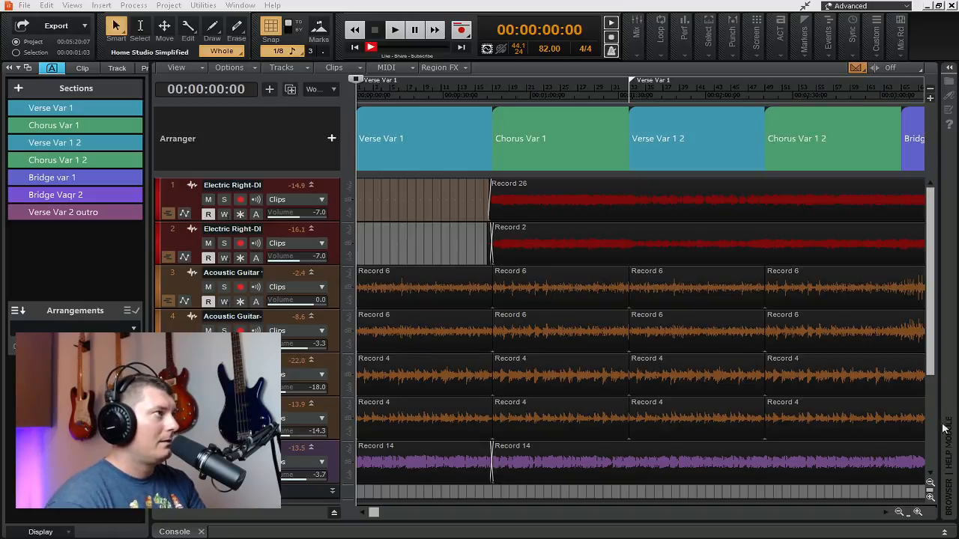
Step: Place the playhead inside the Verse Var 1 section, and hide and reshow the Arranger inspector
click(388, 195)
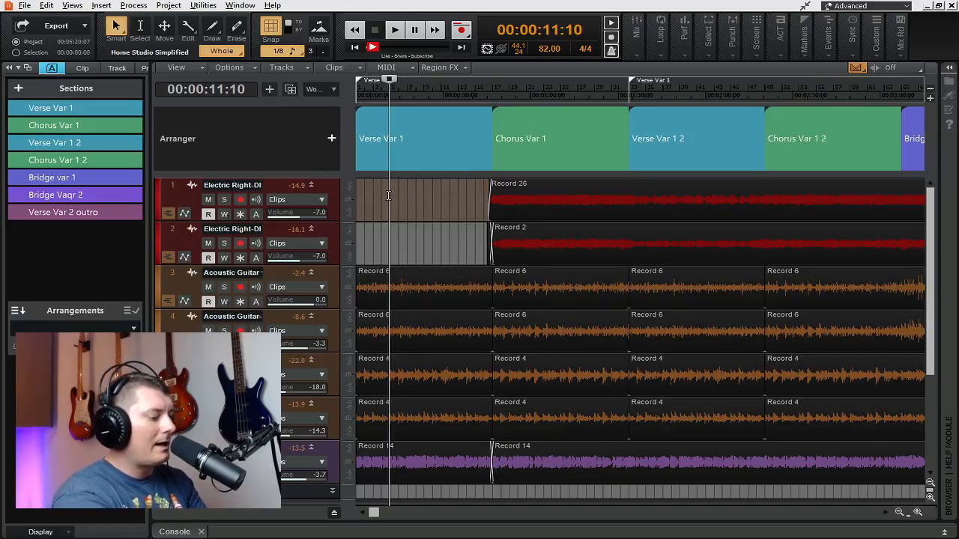
key(shift+a)
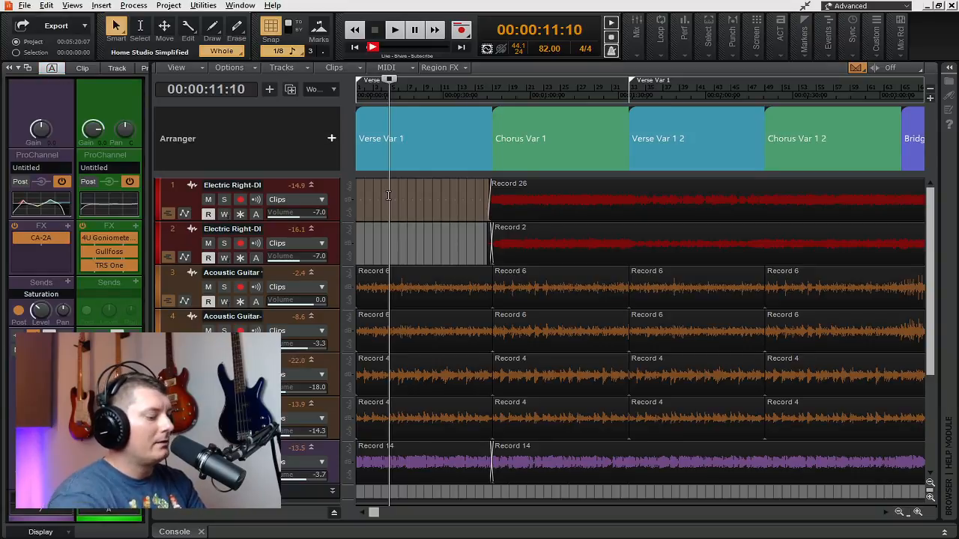
key(shift+a)
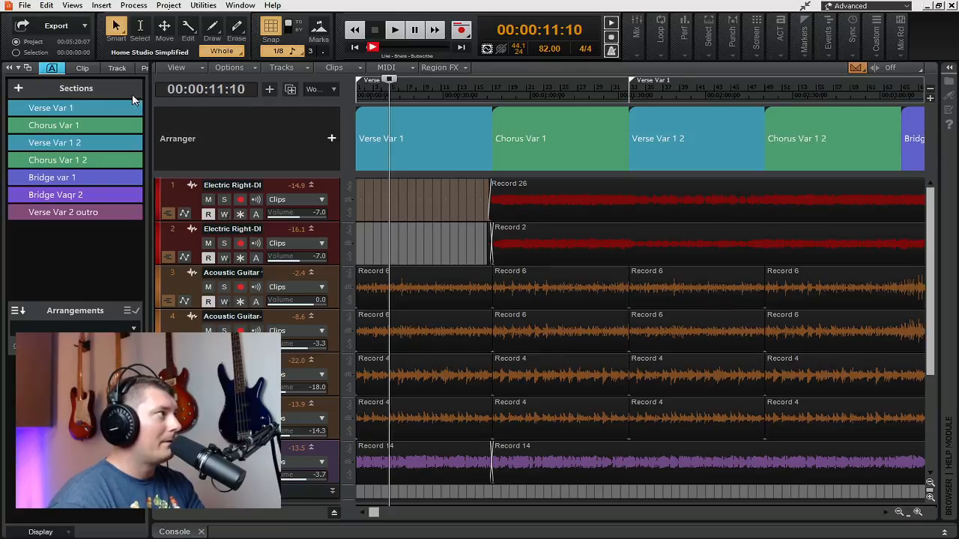
Step: Switch the inspector to the clip properties and back to the Arranger, and look at the inspector's display options
click(87, 67)
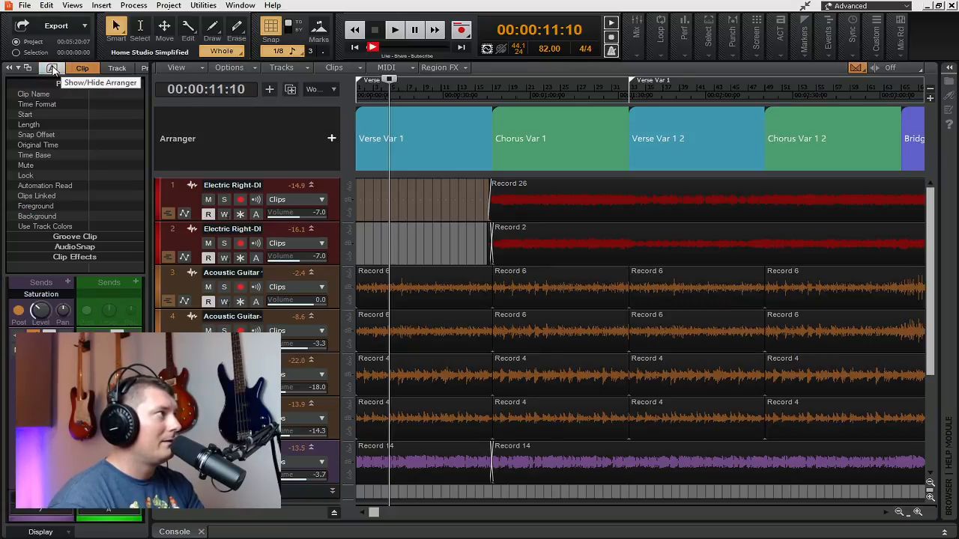
click(52, 69)
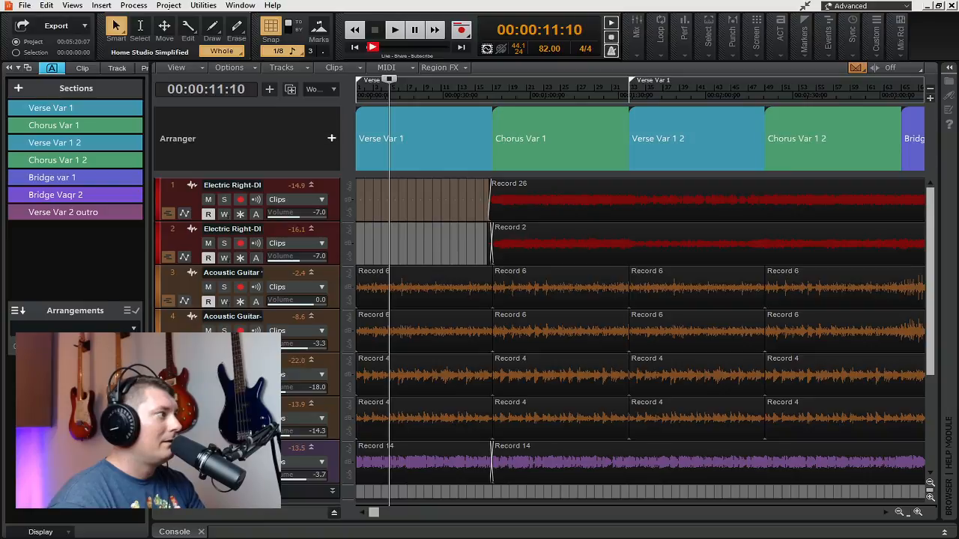
click(70, 532)
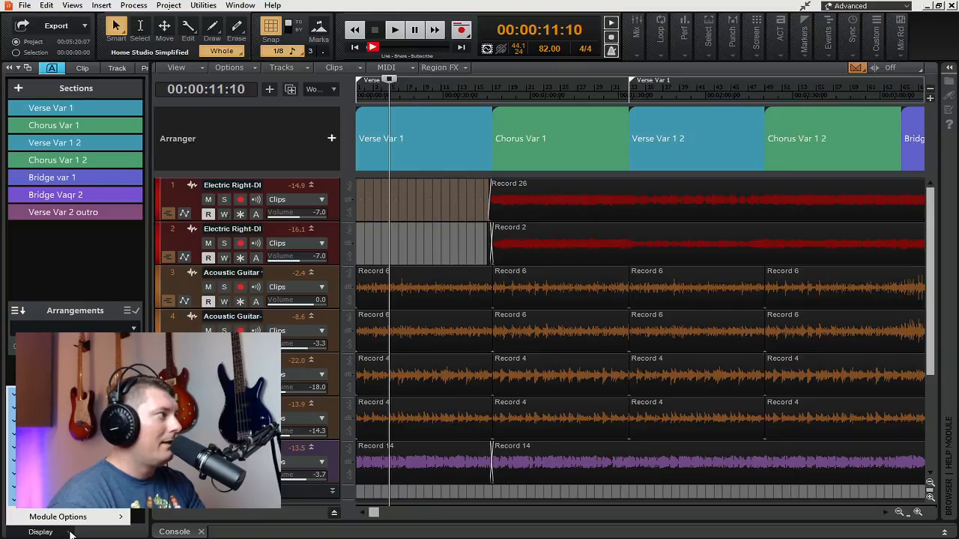
click(97, 246)
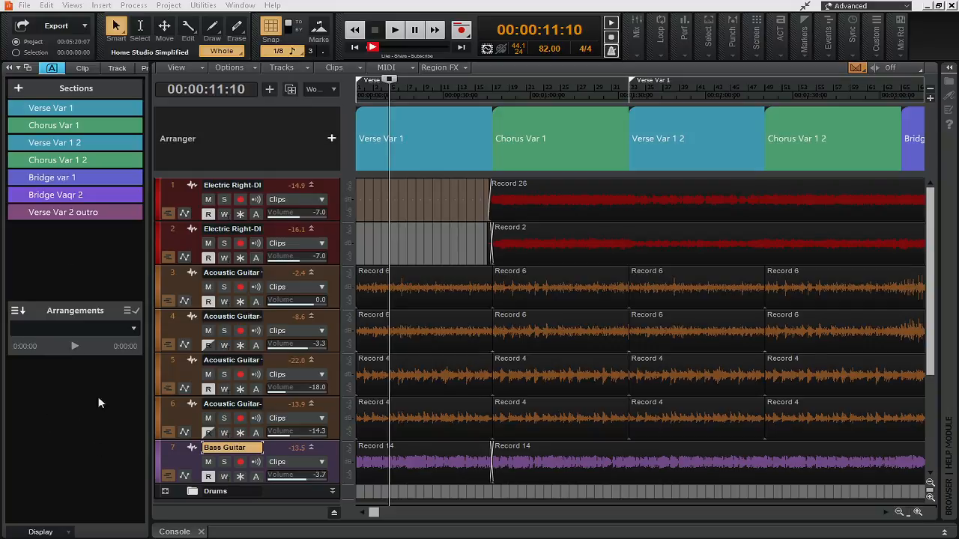
Step: Build an arrangement from the sections Verse Var 1, Verse Var 1 2, Chorus Var 1, Verse Var 1 2 and Bridge var 1, in that order
mouse_move(71, 109)
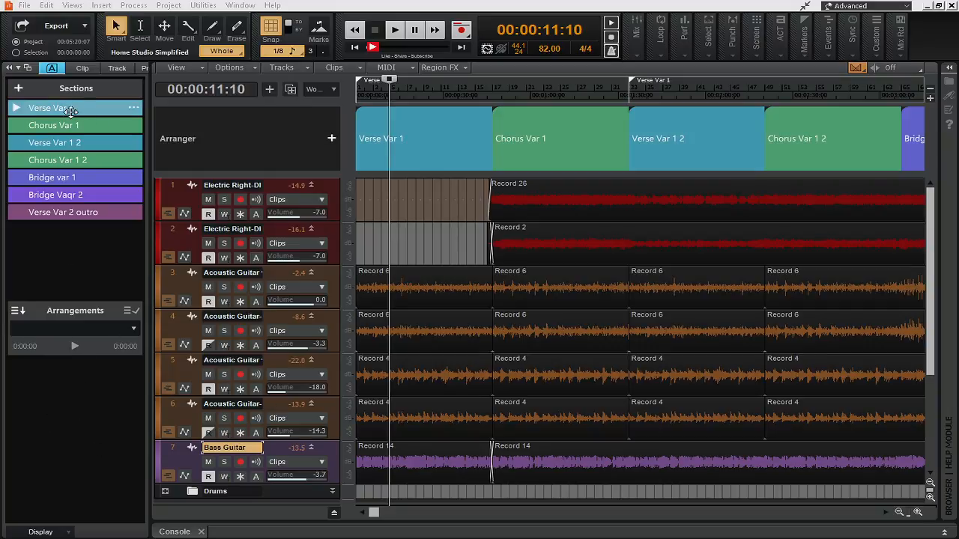
drag(68, 108, 87, 365)
drag(80, 144, 112, 397)
drag(84, 125, 120, 417)
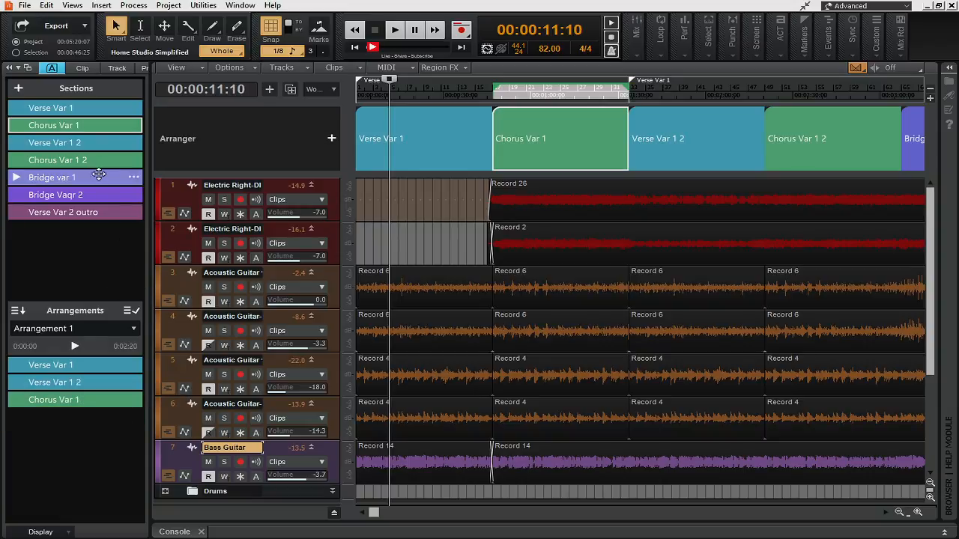
drag(97, 142, 104, 417)
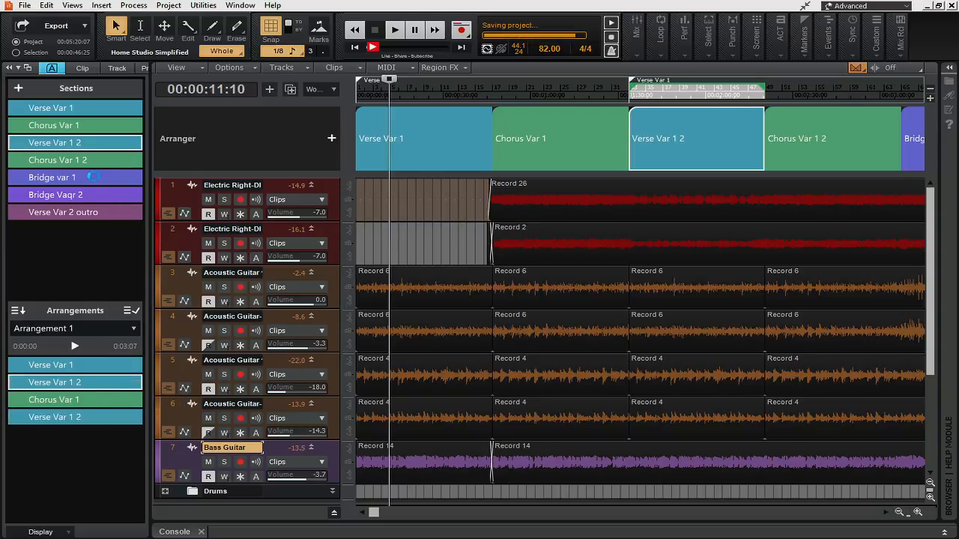
drag(82, 177, 95, 442)
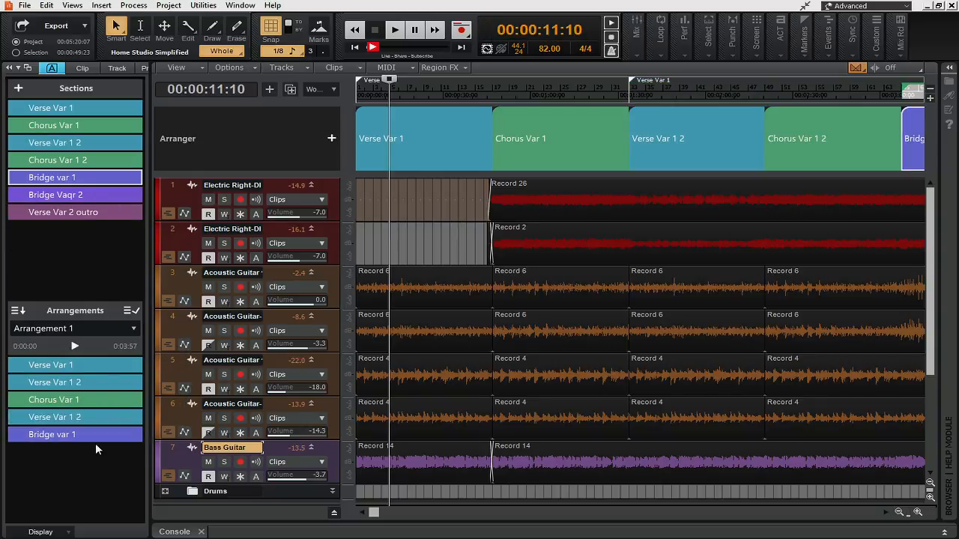
Step: Rename the arrangement as Arrang 1
click(128, 330)
click(69, 368)
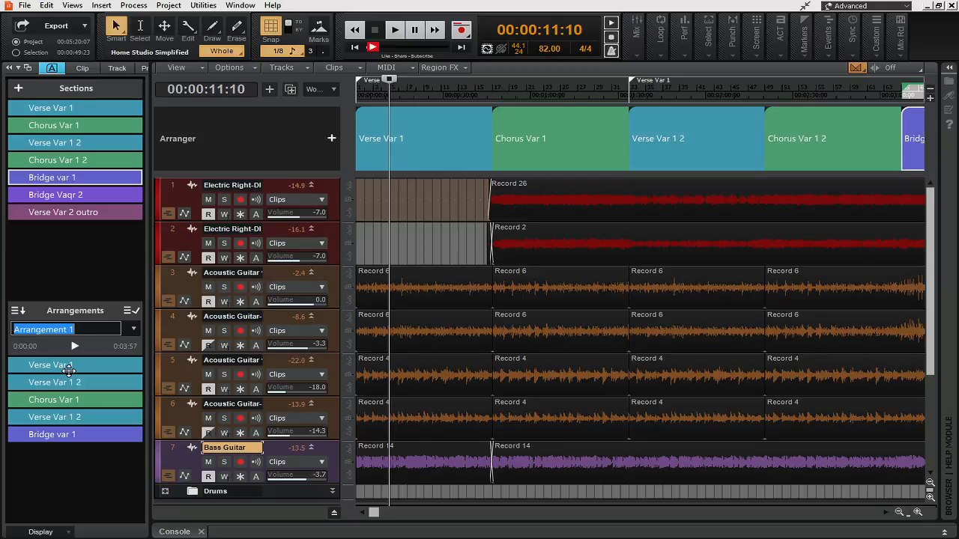
text(Arran)
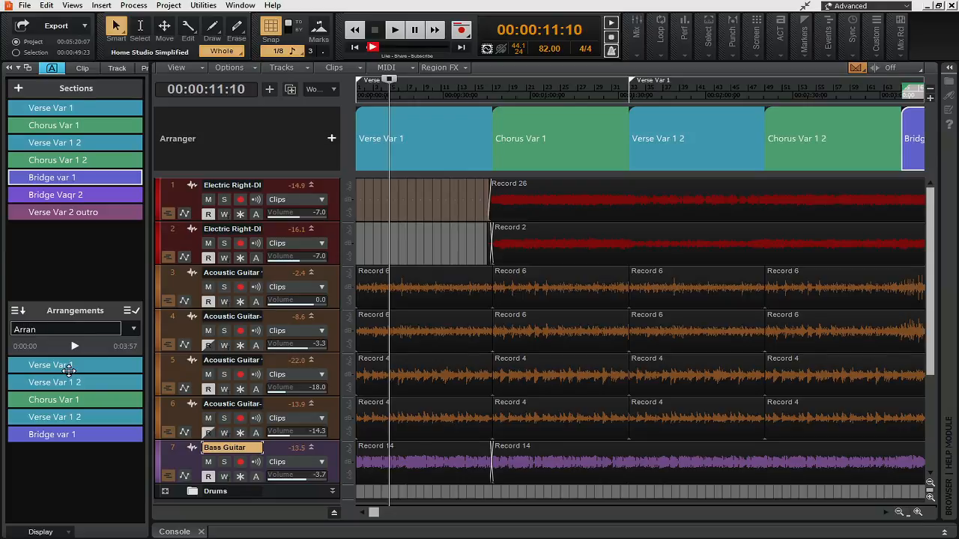
text(g 1)
key(Return)
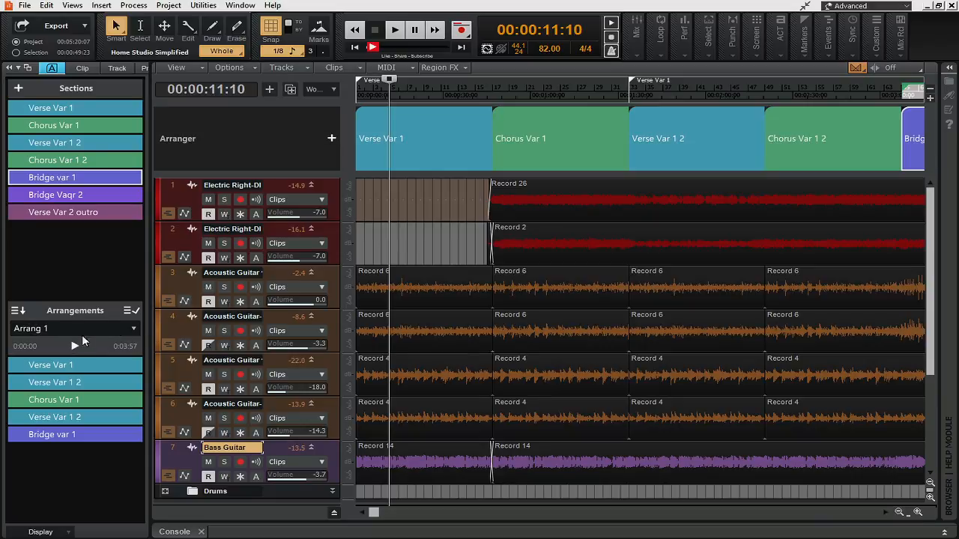
Step: Create a new arrangement with Verse Var 1, Chorus Var 1, Verse Var 1 2, Chorus Var 1 2, Bridge var 1 and Chorus Var 1 2
click(133, 331)
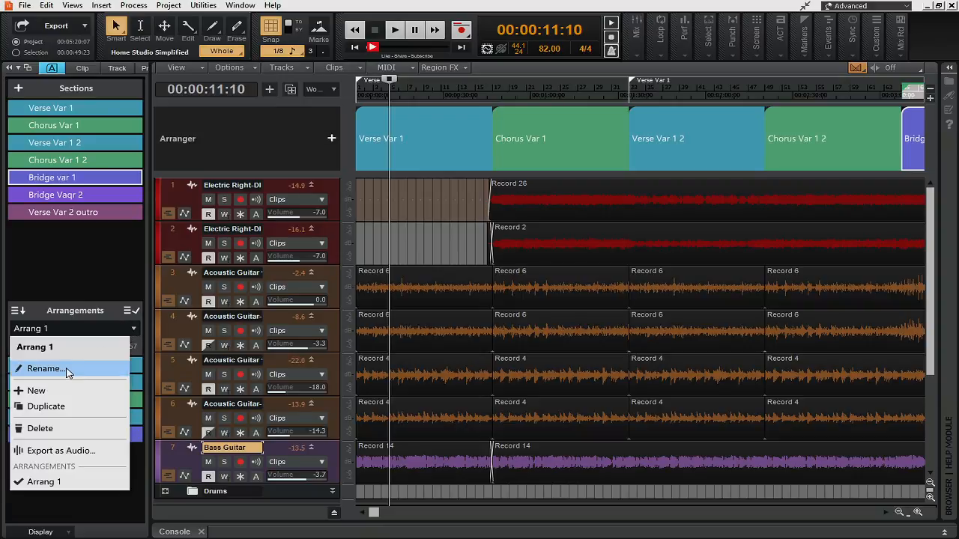
click(57, 390)
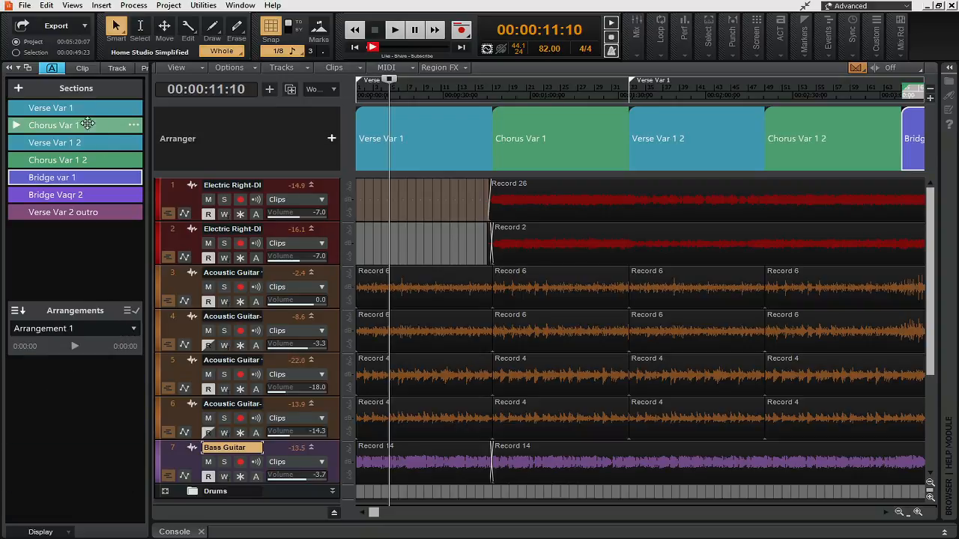
drag(81, 108, 100, 375)
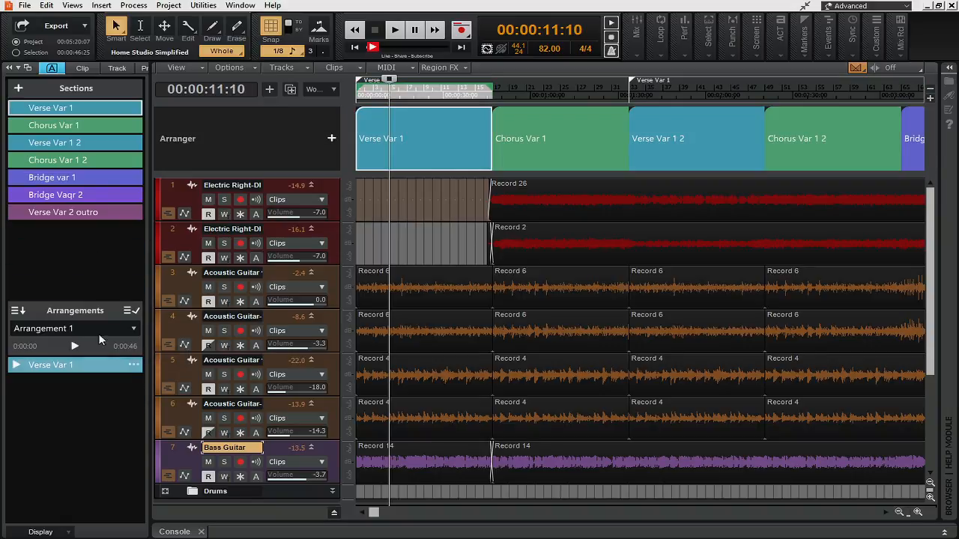
drag(60, 125, 87, 382)
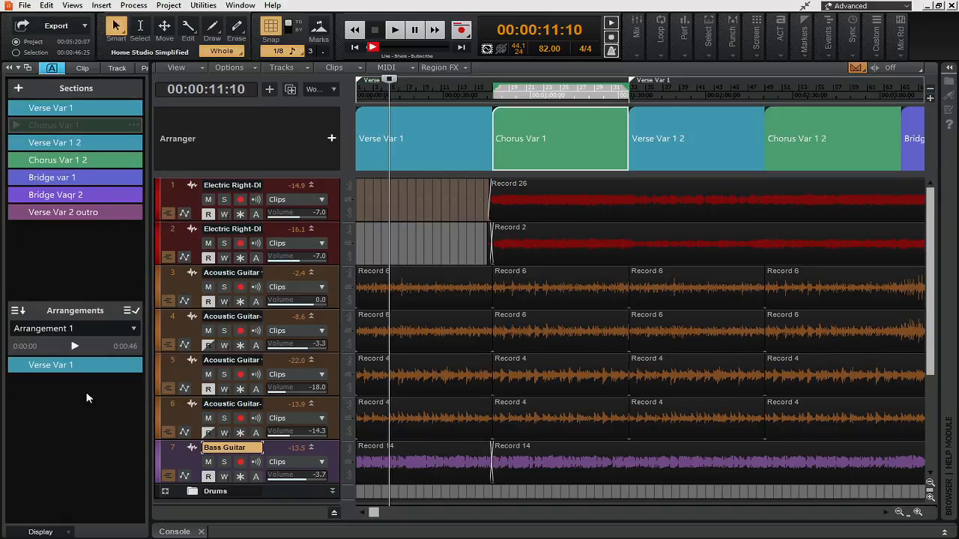
drag(75, 144, 79, 401)
drag(73, 159, 139, 413)
drag(79, 177, 91, 433)
drag(83, 160, 90, 453)
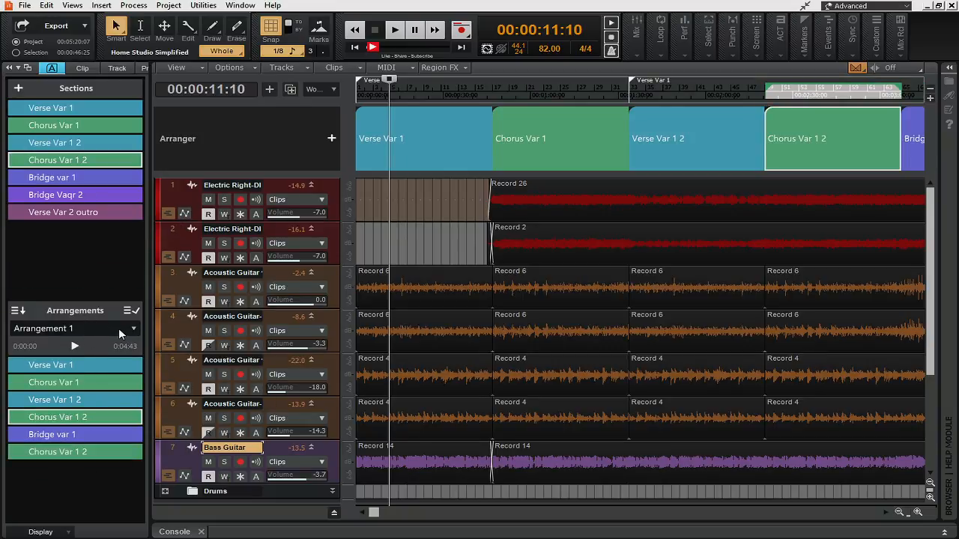
Step: Rename the new arrangement as Arrangement 2 and clear the section selection
click(133, 328)
click(84, 367)
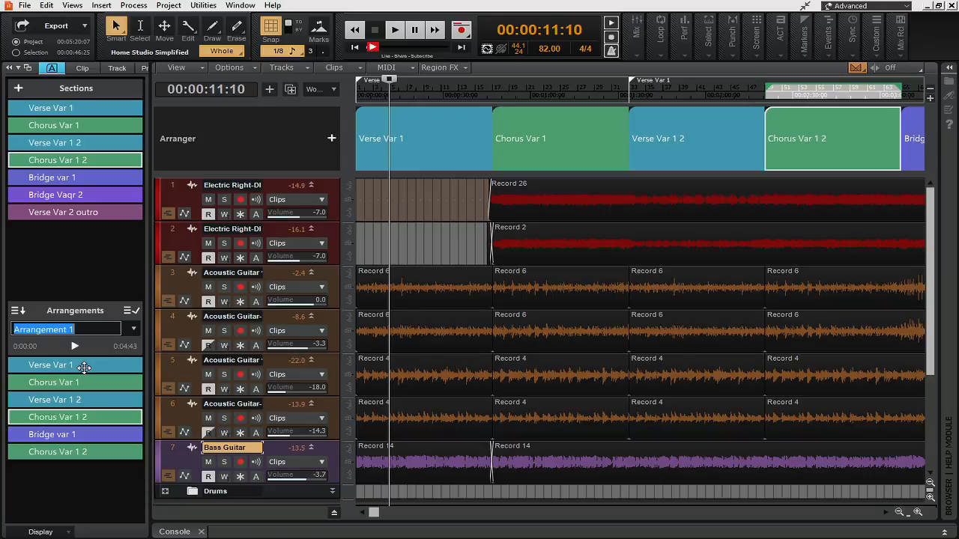
click(89, 330)
key(BackSpace)
text(2)
key(Return)
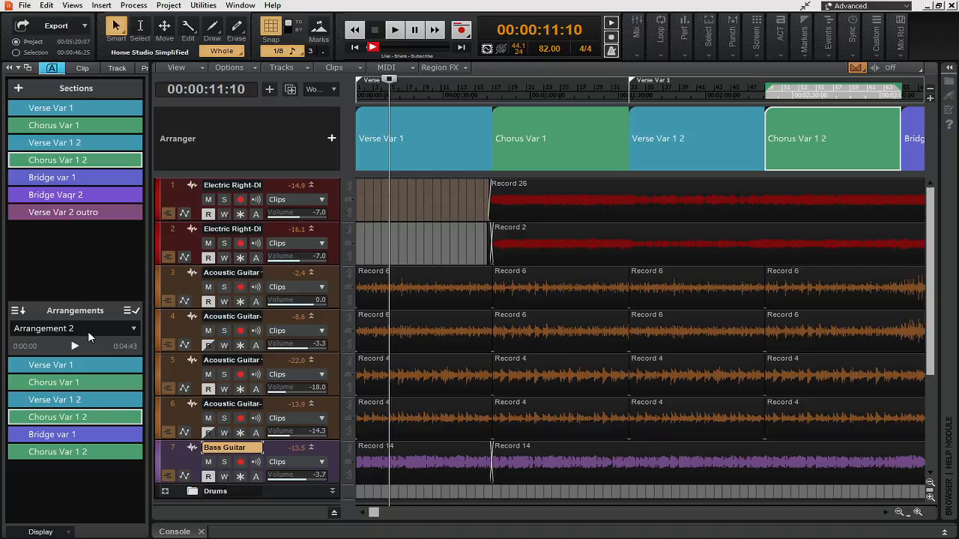
click(57, 468)
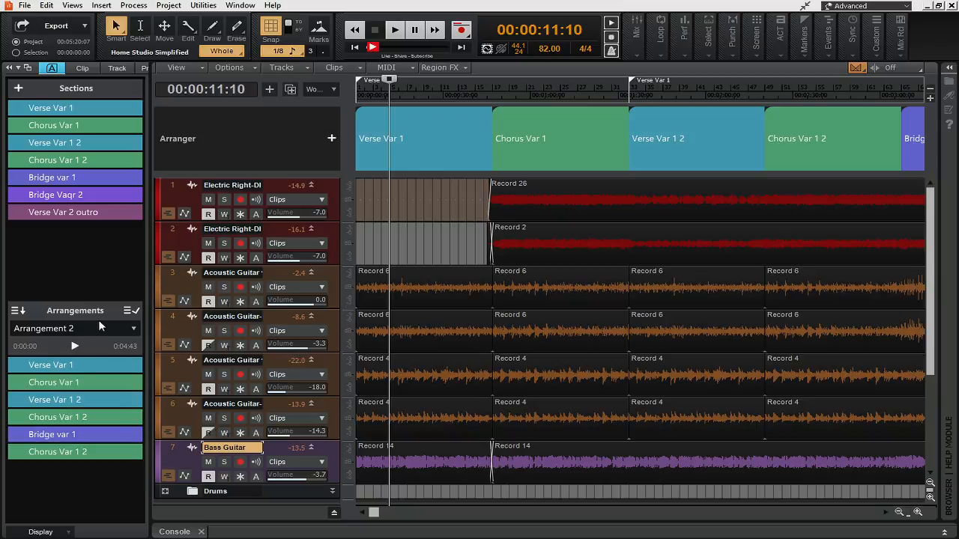
Step: Open the audio export settings for Arrangement 2, set the source category to Arrangements, and cancel the export
click(134, 330)
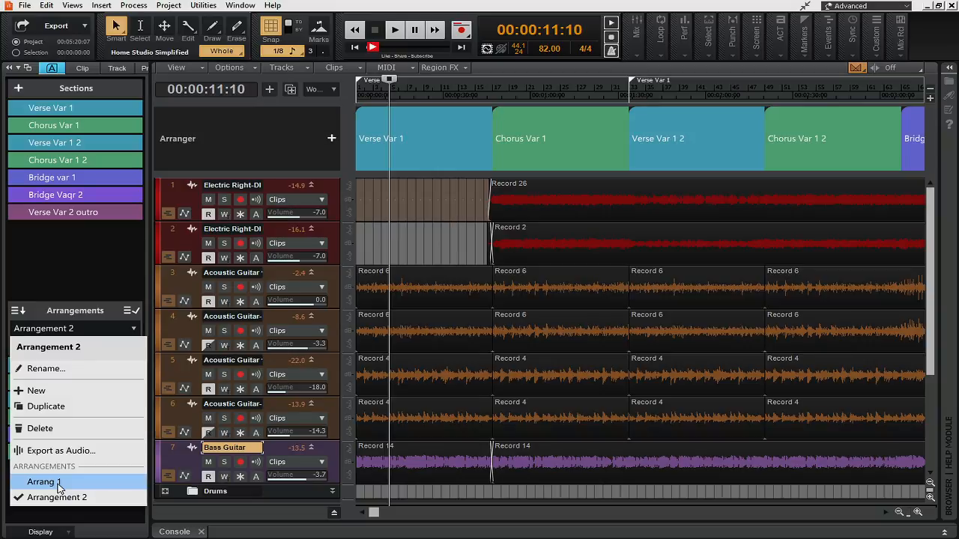
click(75, 450)
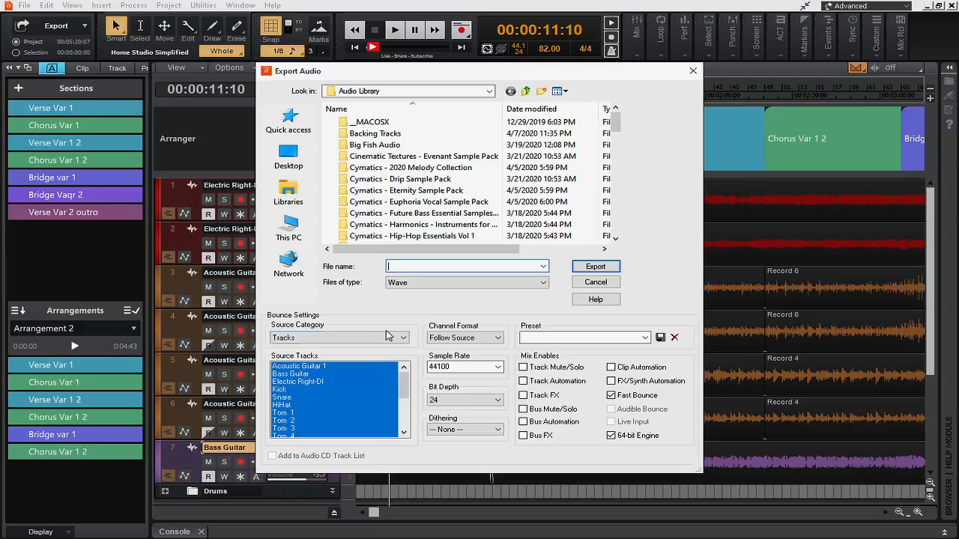
click(402, 339)
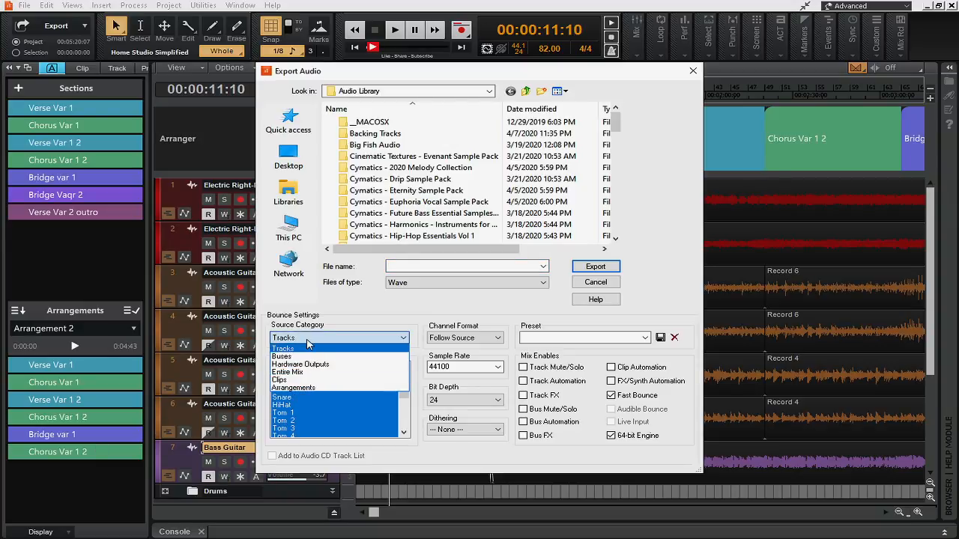
click(303, 388)
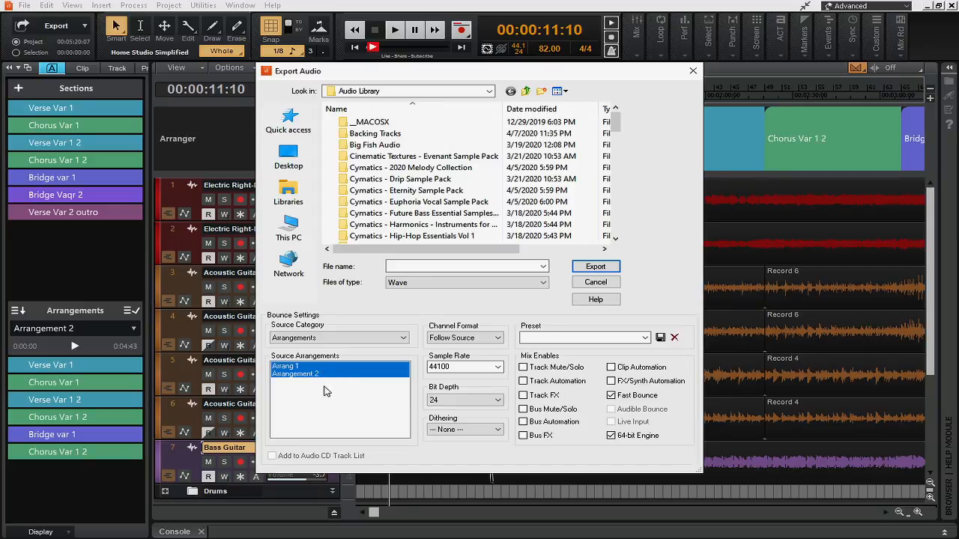
click(610, 283)
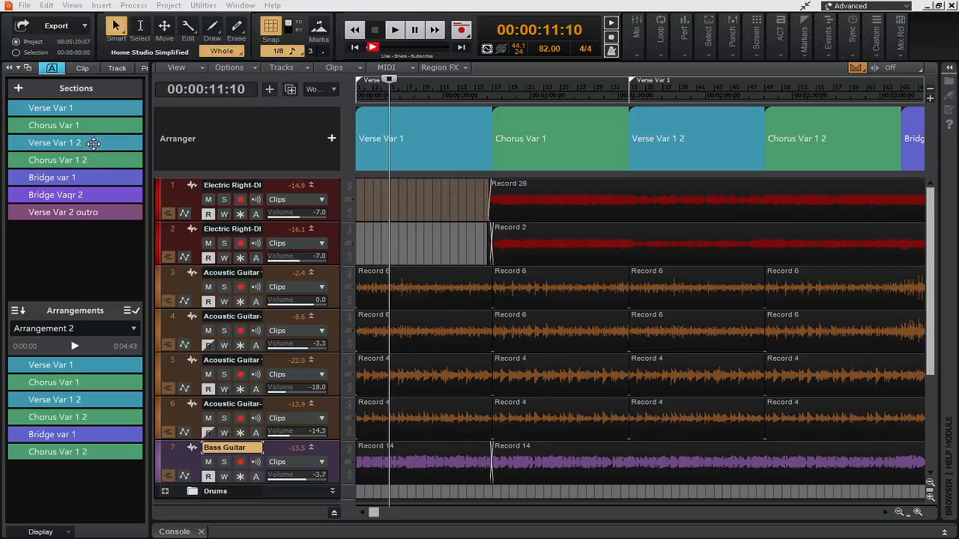
Step: Examine the commands available for the Verse Var 1 section, its entry in Arrangement 2, and the Verse Var 2 outro section
mouse_move(94, 108)
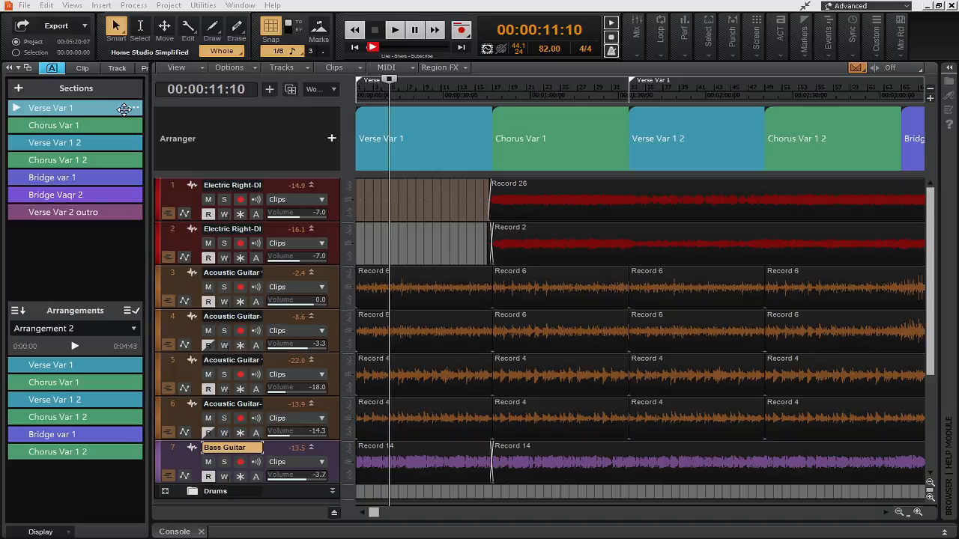
click(133, 110)
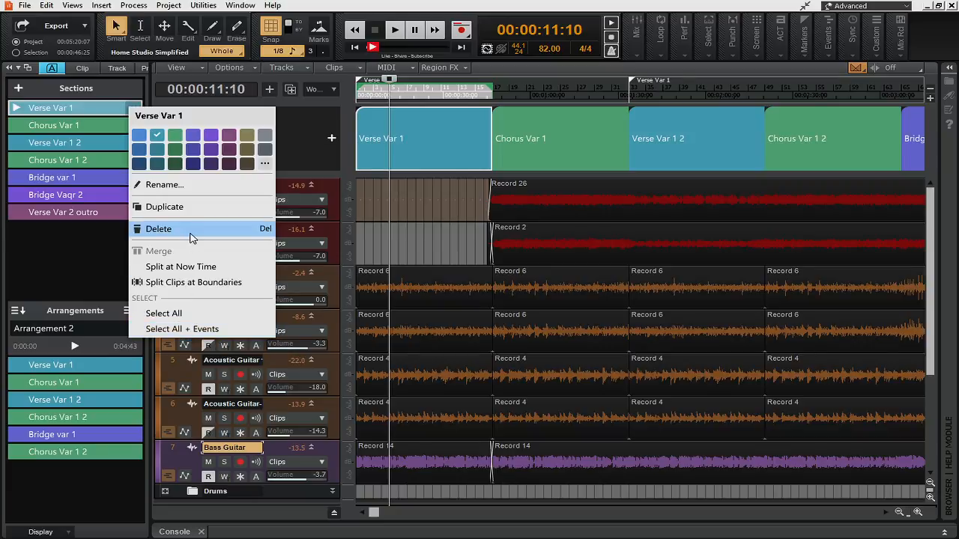
click(88, 225)
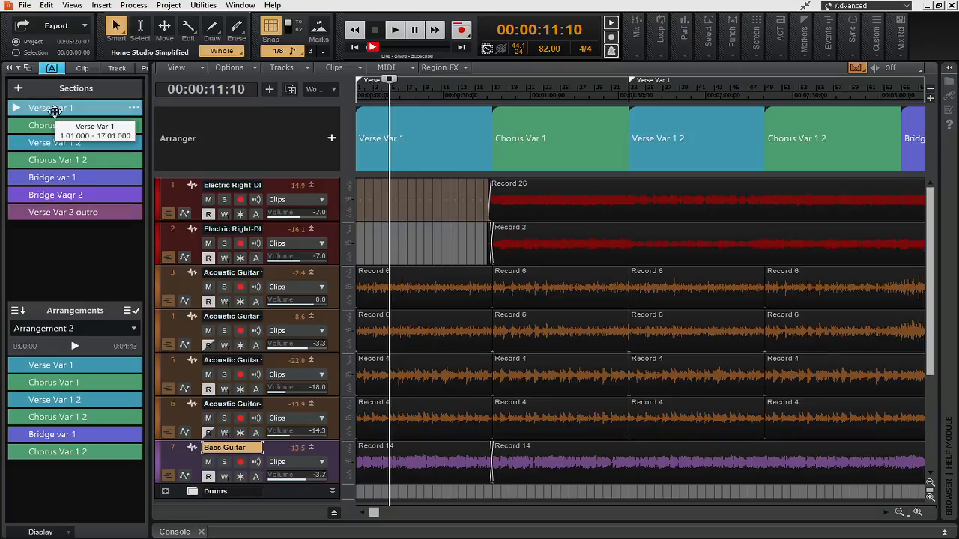
right_click(78, 365)
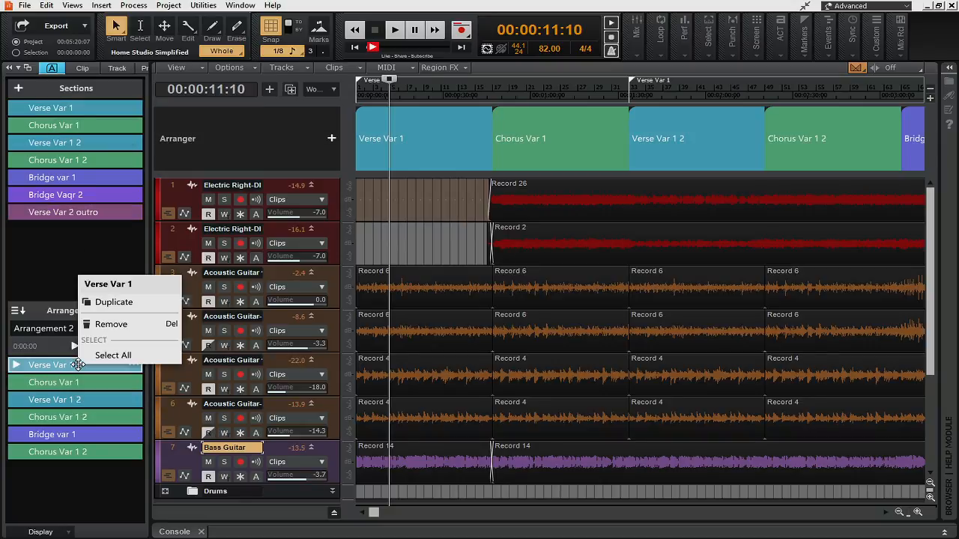
right_click(79, 217)
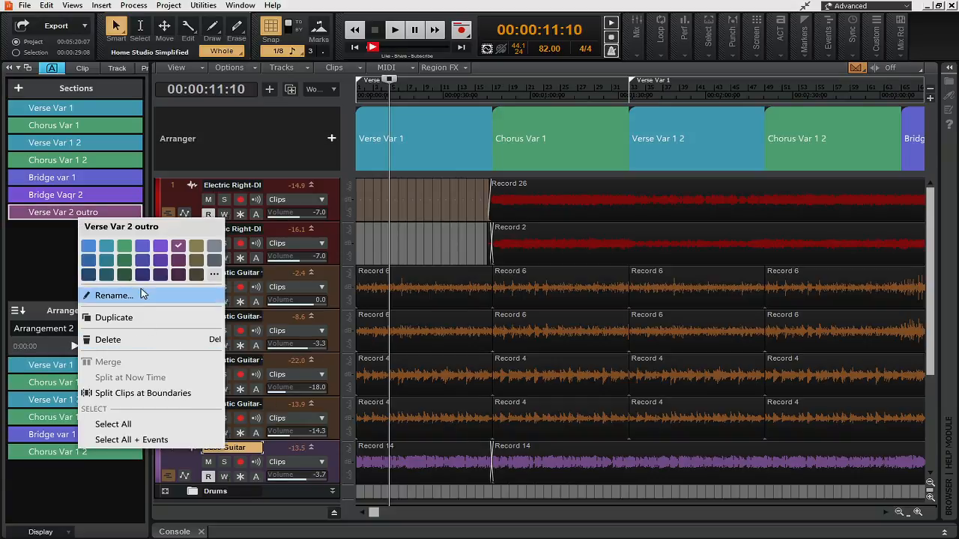
click(52, 252)
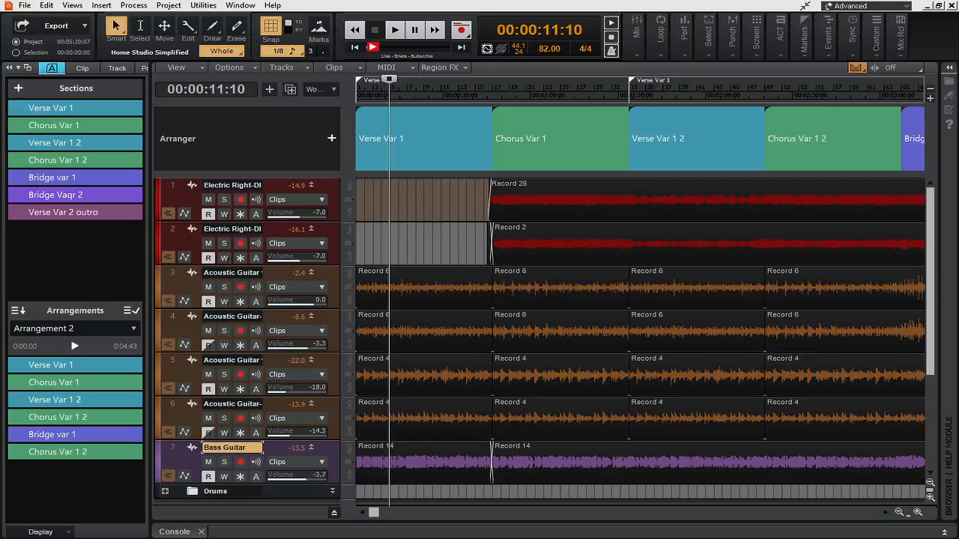
Step: Save the project and switch to the Streamlabs wheel widget in Firefox
key(ctrl+s)
key(alt+Tab)
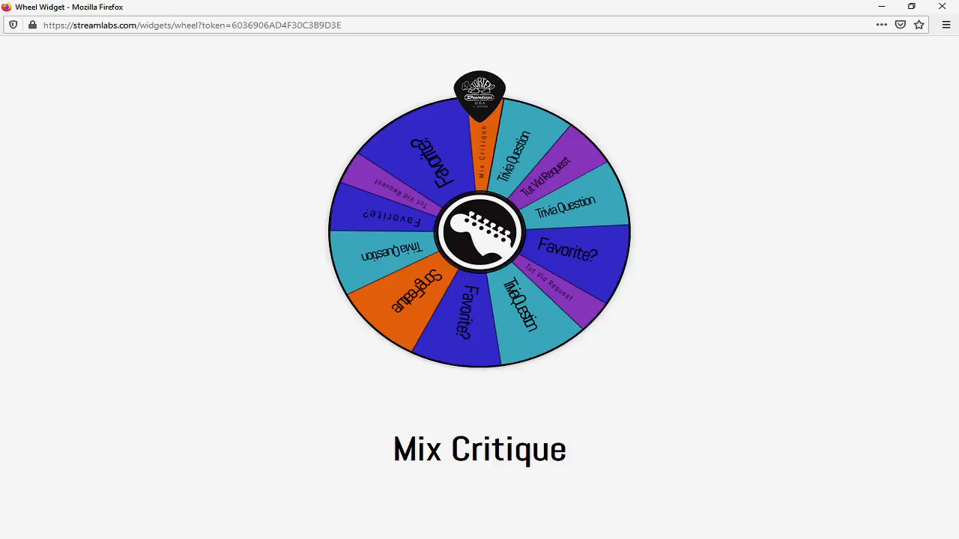